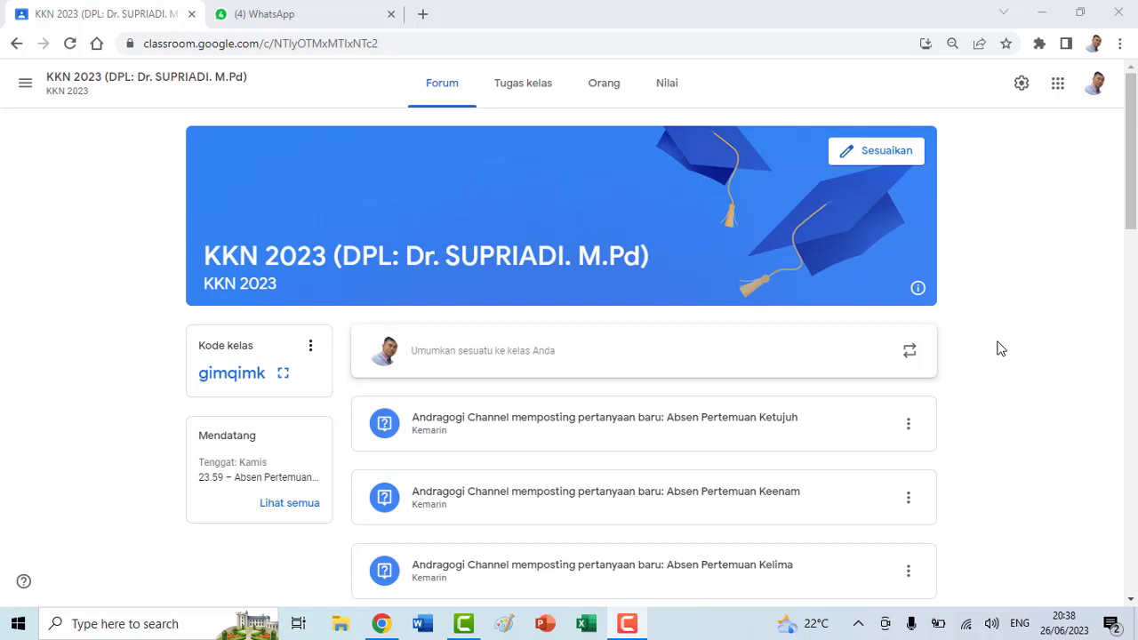
# Examine the attendance answers for Absen Pertemuan Pertama in the KKN 2023 class's Tugas kelas
pyautogui.click(524, 90)
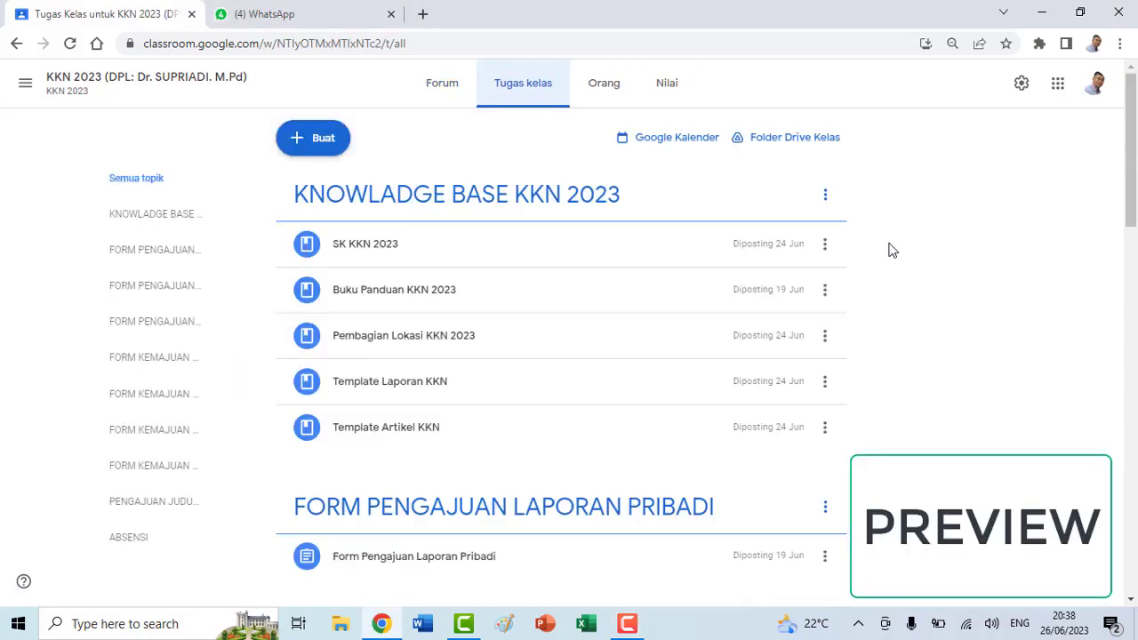
pyautogui.scroll(-20, 892, 250)
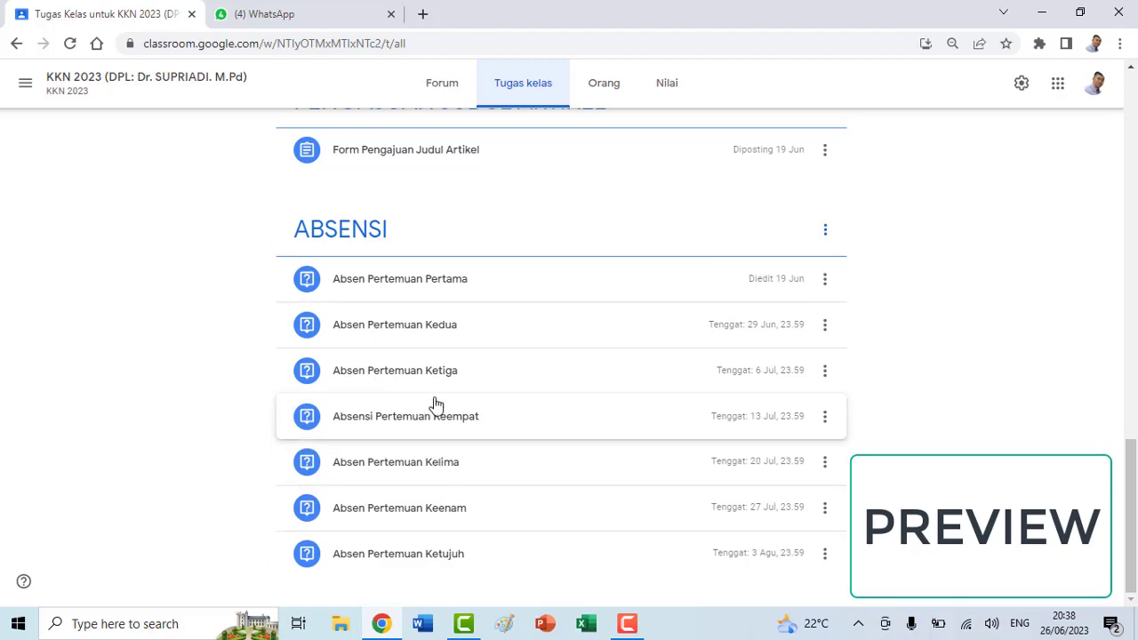
pyautogui.click(438, 286)
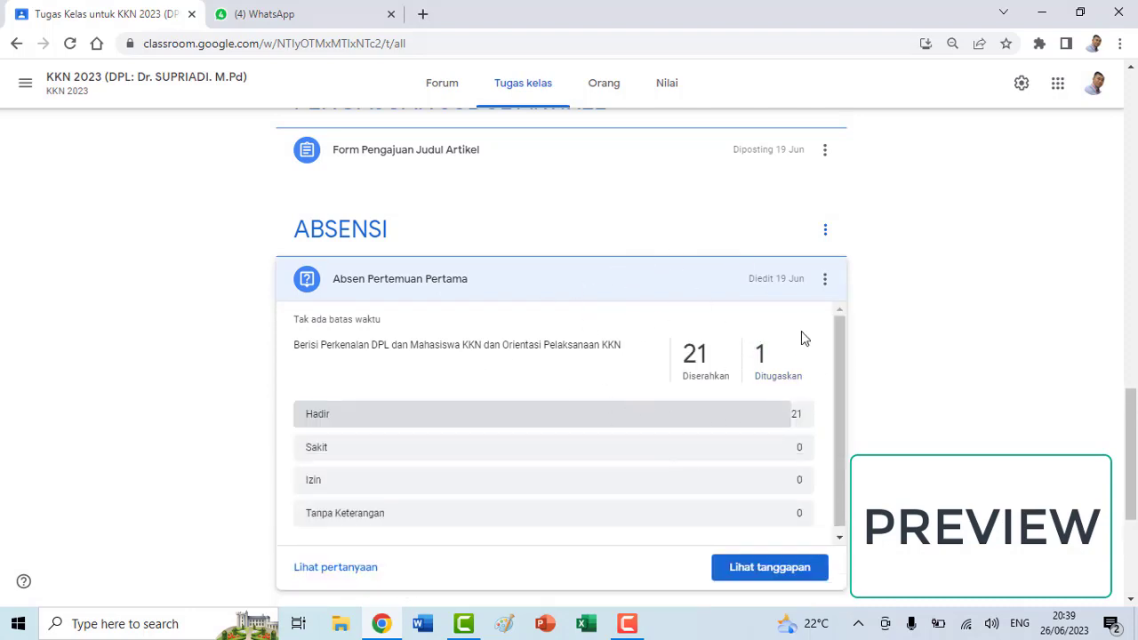
pyautogui.click(449, 283)
# Review the classwork topics above ABSENSI, from the article title and progress forms up to KNOWLADGE BASE KKN 2023
pyautogui.scroll(4, 468, 289)
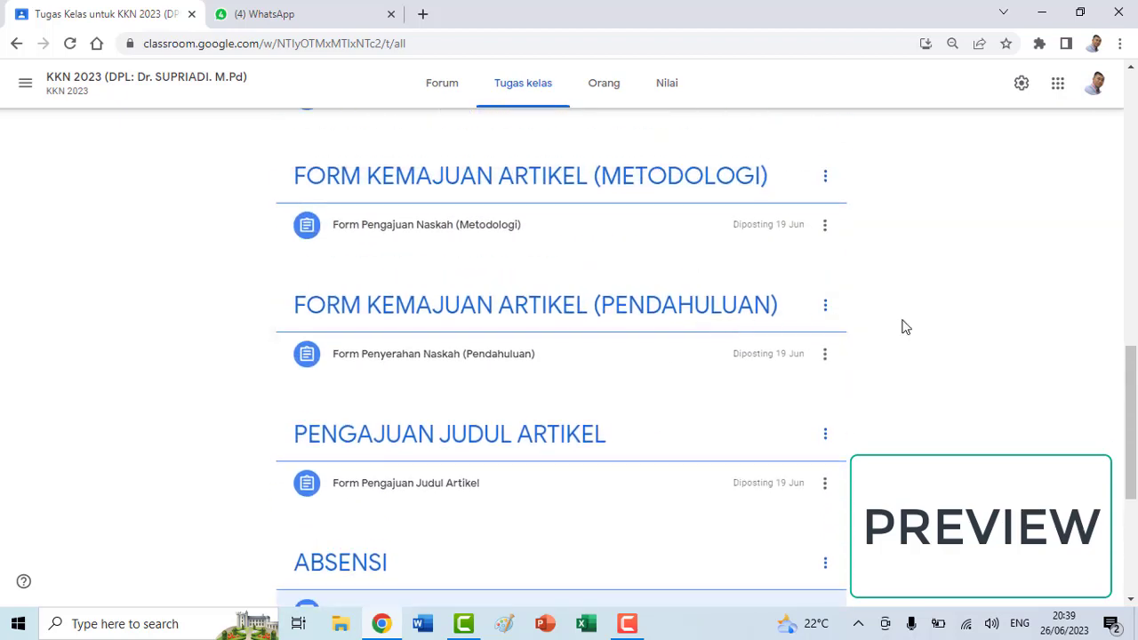
pyautogui.scroll(-1, 903, 326)
pyautogui.scroll(2, 904, 328)
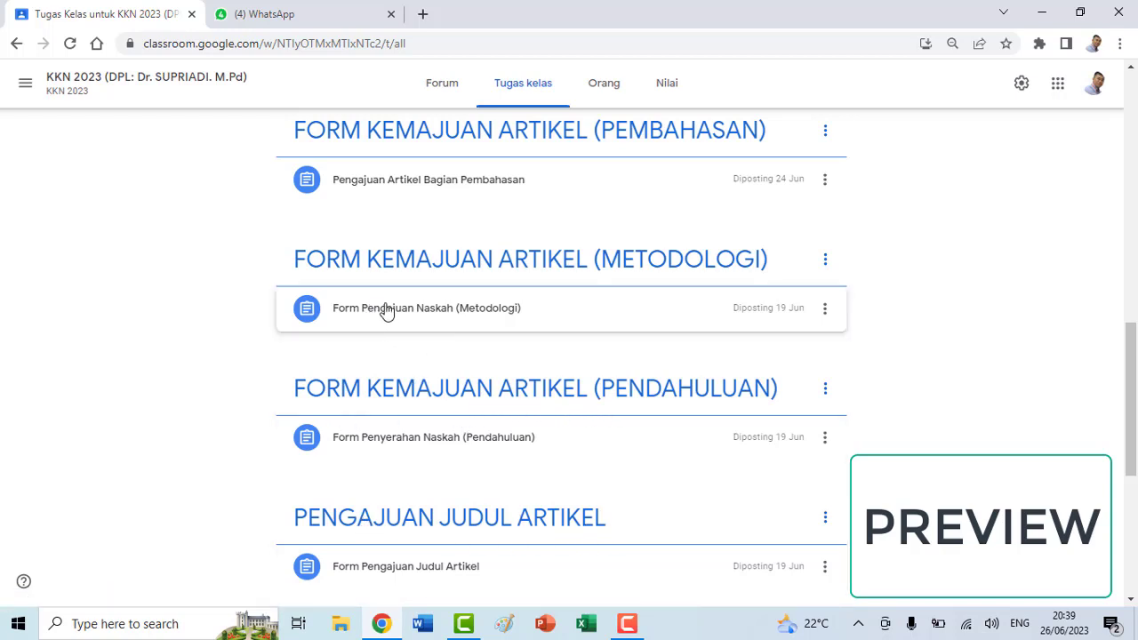
pyautogui.scroll(1, 661, 432)
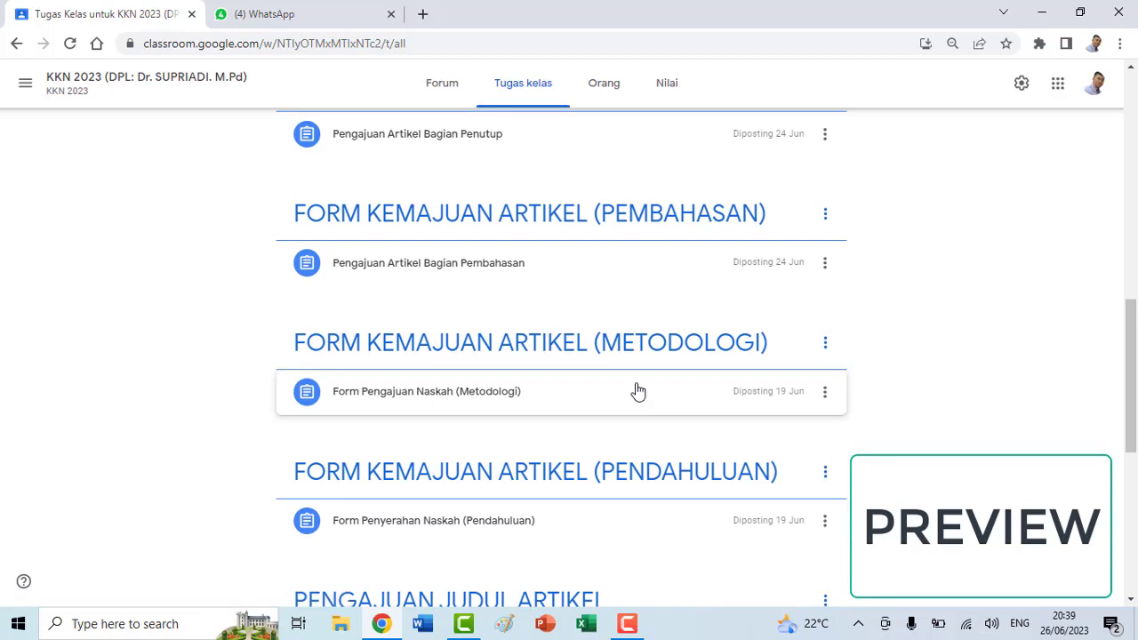
pyautogui.scroll(2, 637, 391)
pyautogui.scroll(2, 637, 393)
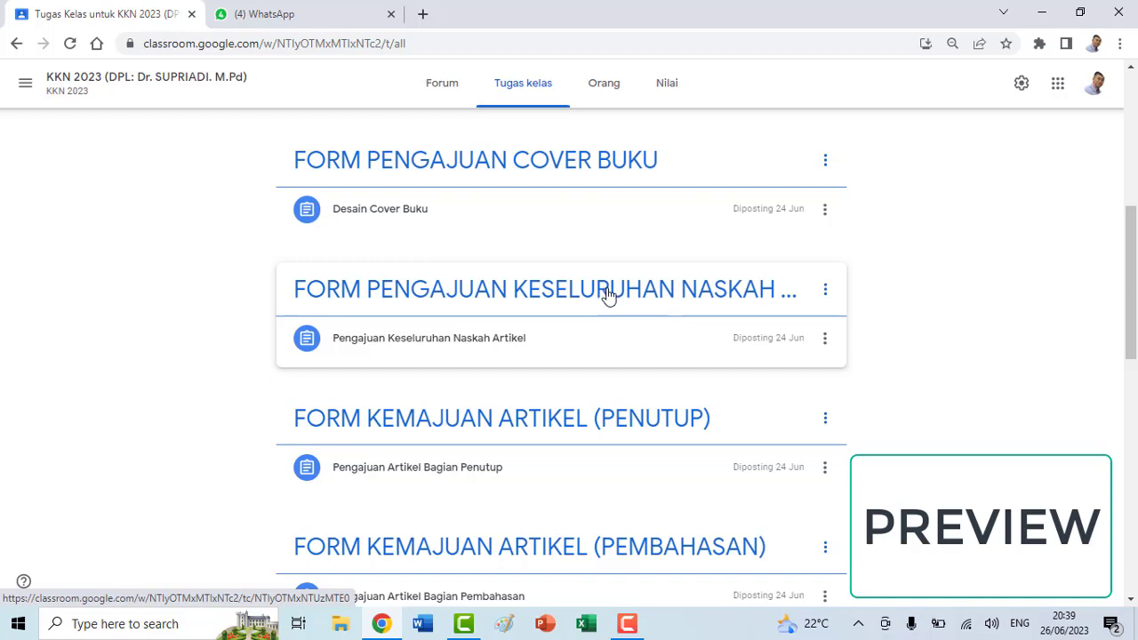
pyautogui.scroll(1, 529, 308)
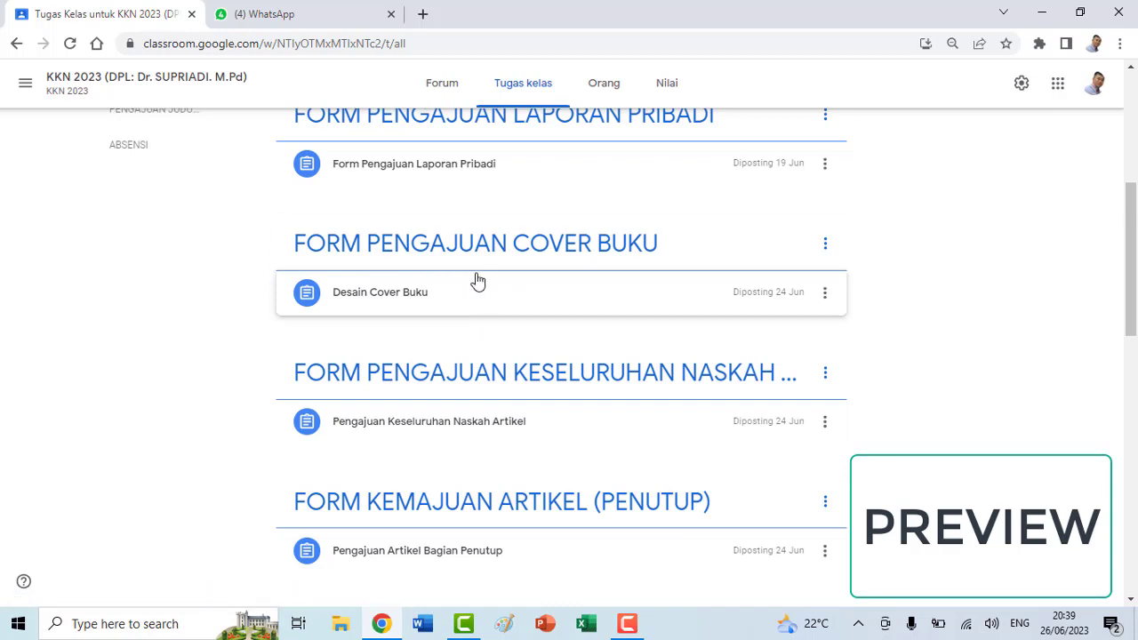
pyautogui.scroll(1, 476, 280)
pyautogui.scroll(1, 479, 281)
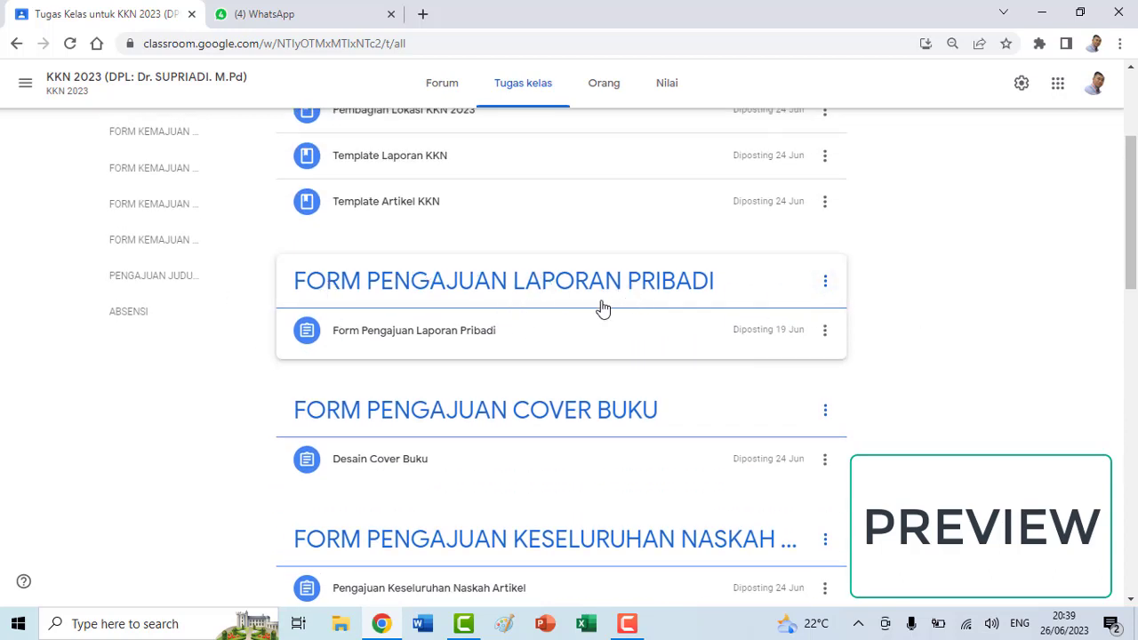
pyautogui.scroll(3, 986, 335)
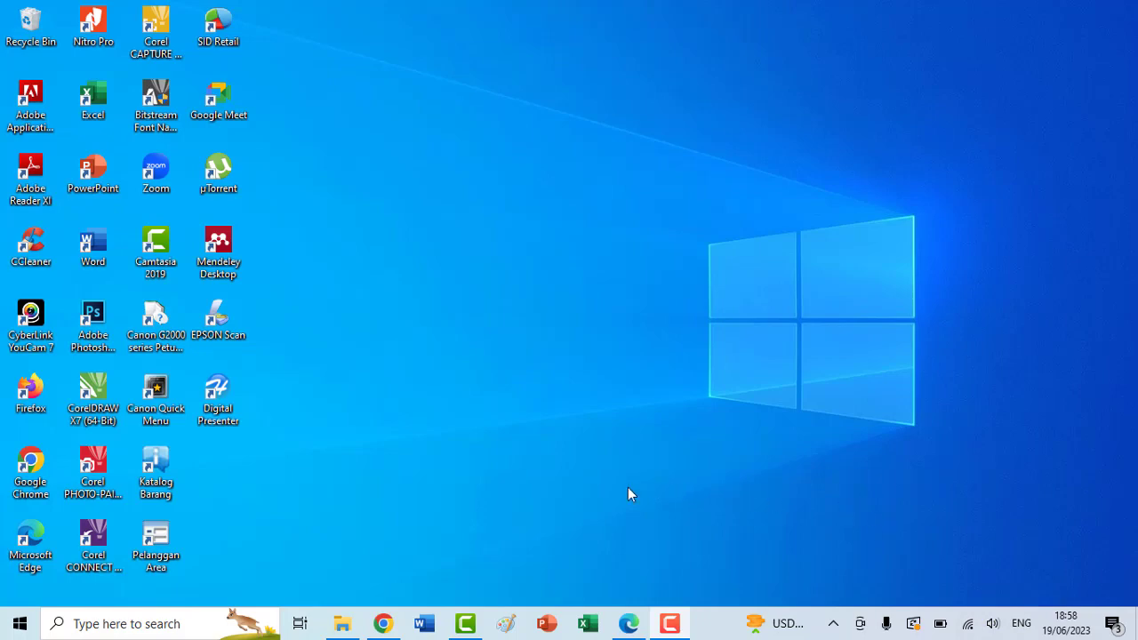
# Switch to Chrome, load the Google home page and launch Classroom from the Google apps
pyautogui.click(384, 624)
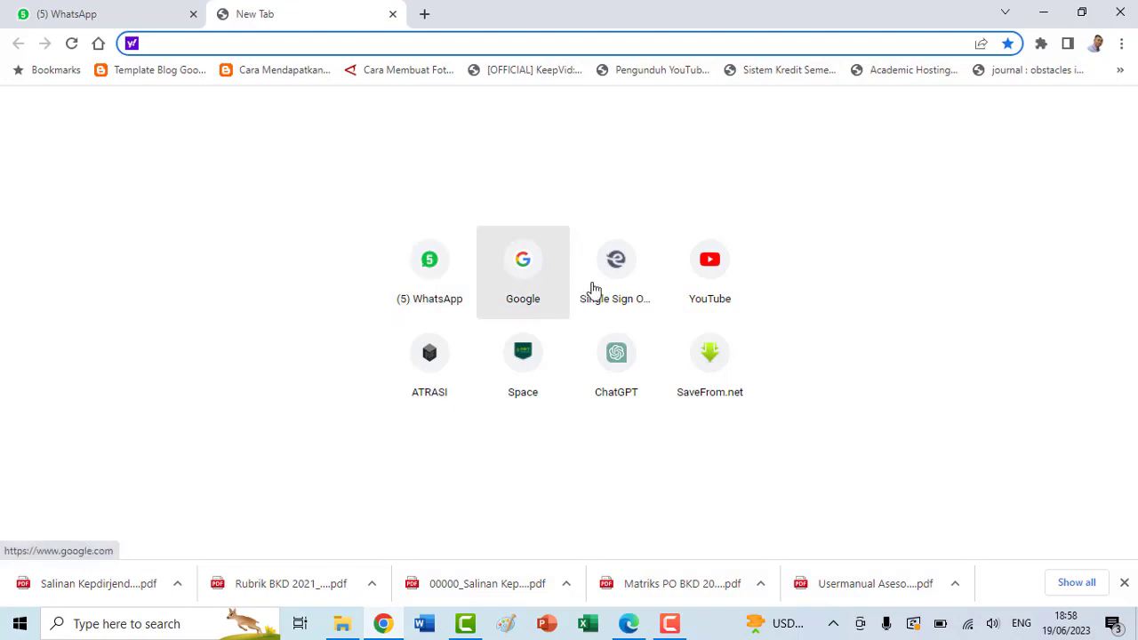
pyautogui.click(523, 270)
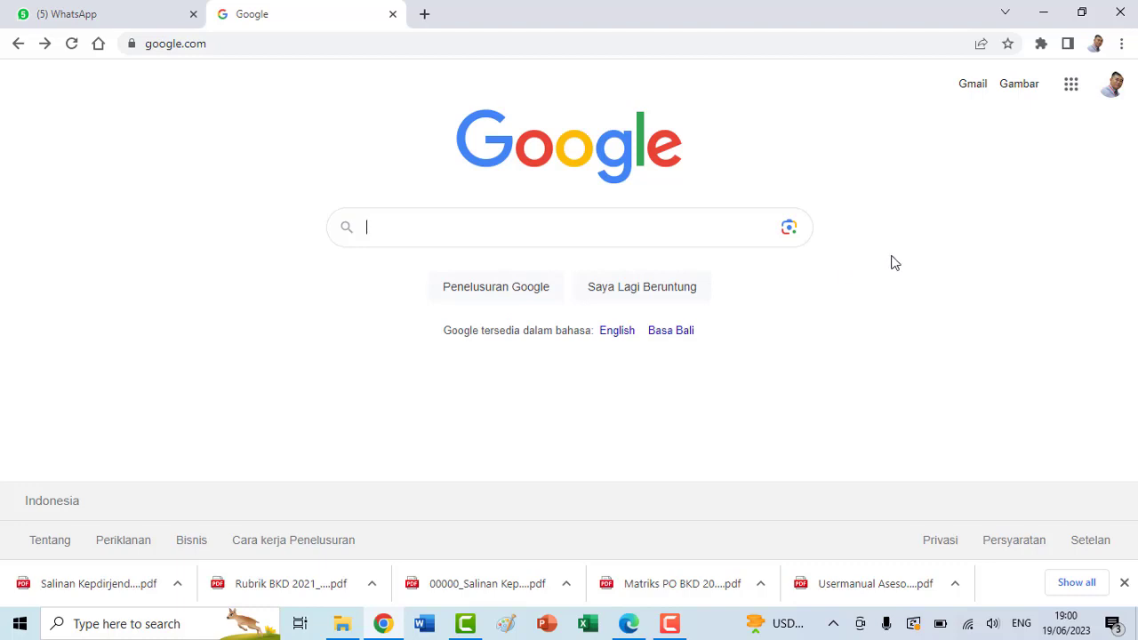
pyautogui.click(1073, 92)
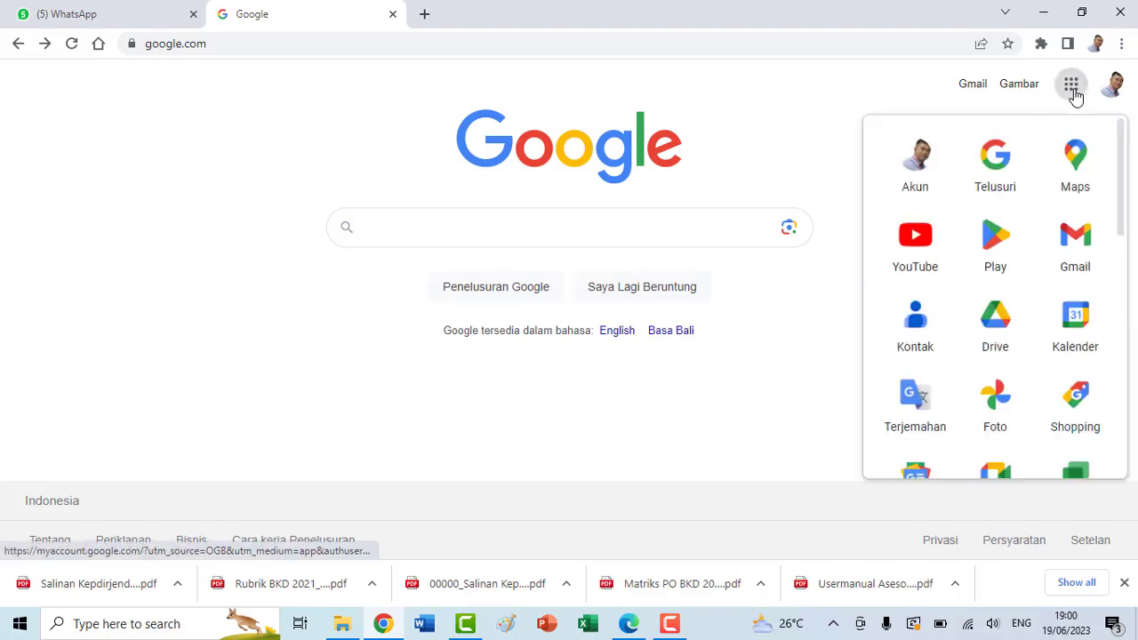
pyautogui.scroll(-2, 1043, 185)
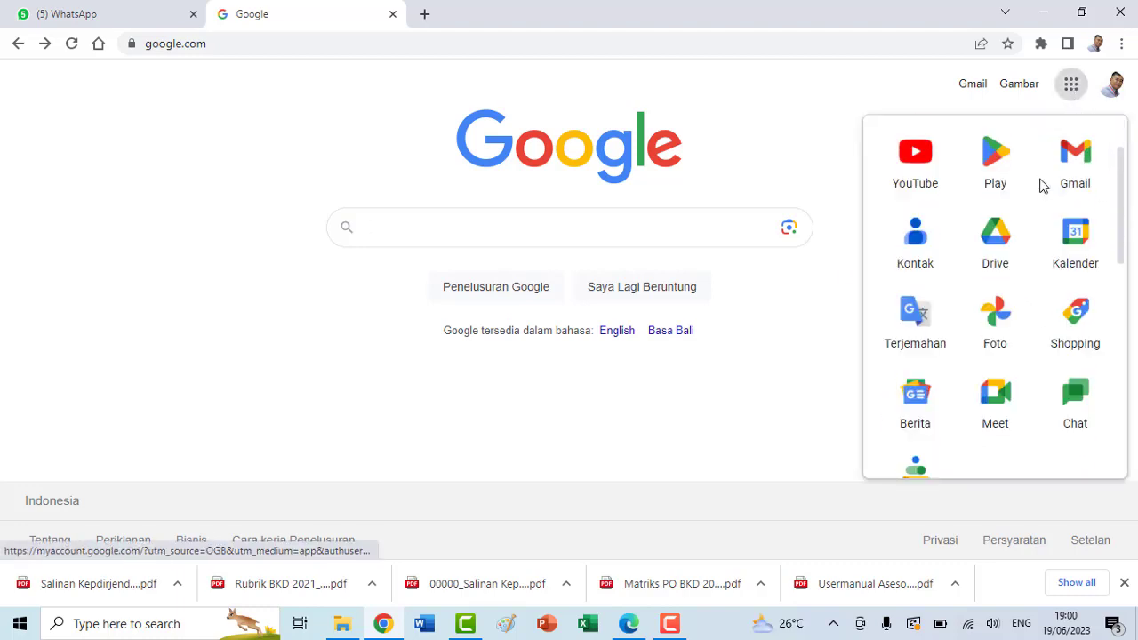
pyautogui.scroll(-1, 1043, 185)
pyautogui.scroll(-3, 1043, 185)
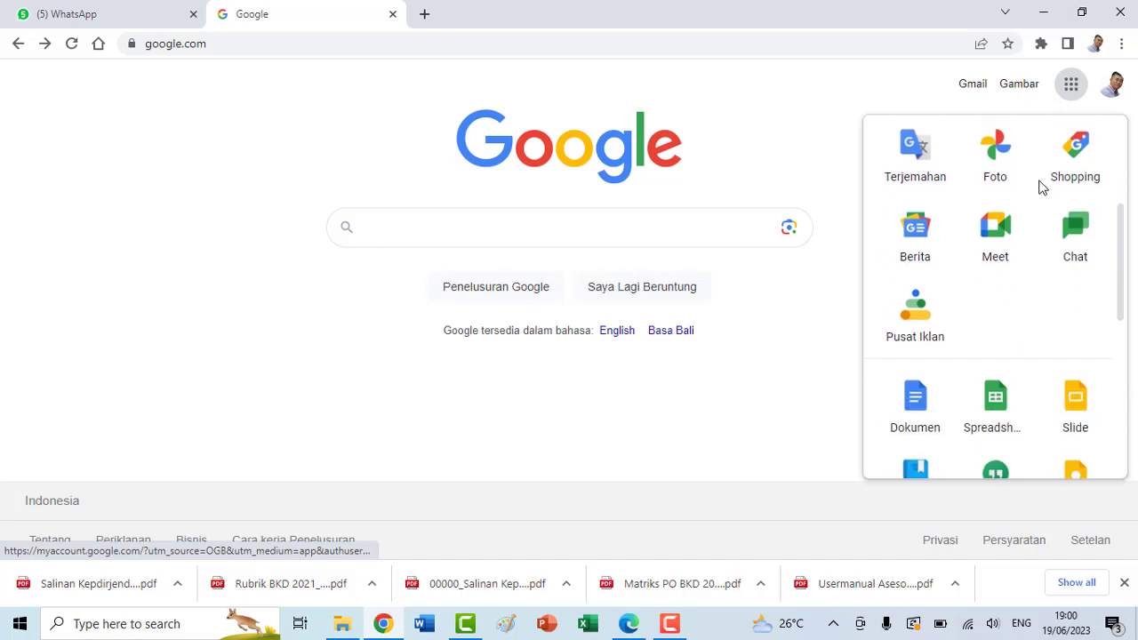
pyautogui.scroll(-1, 1032, 192)
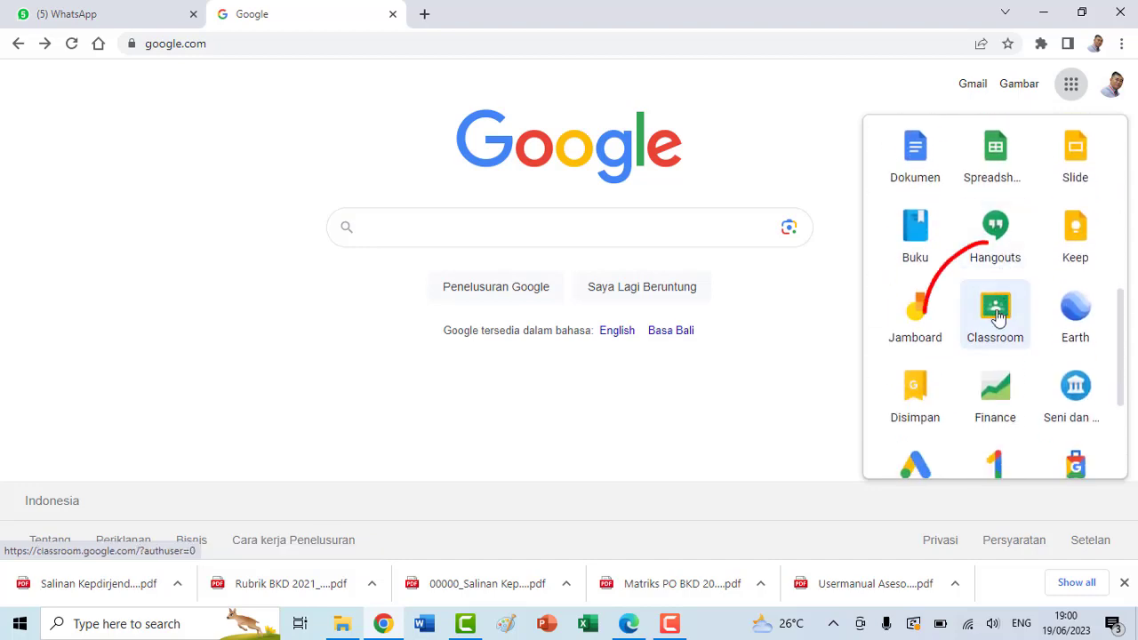
pyautogui.click(997, 336)
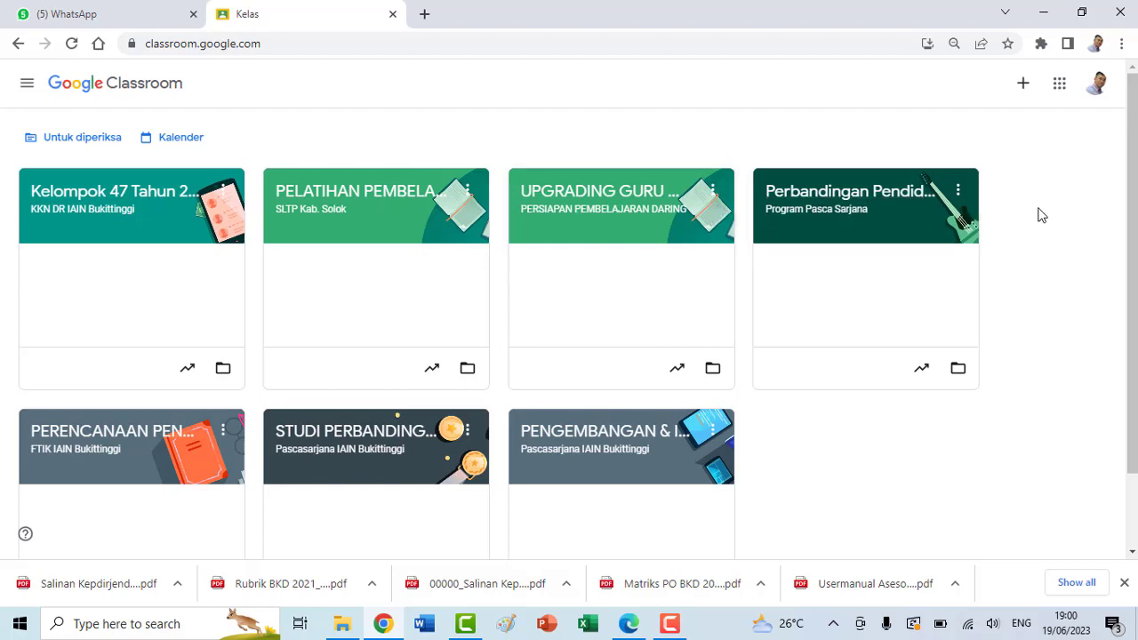
# Start creating a new class and accept the notice about not using Classroom at a school with students
pyautogui.click(1024, 90)
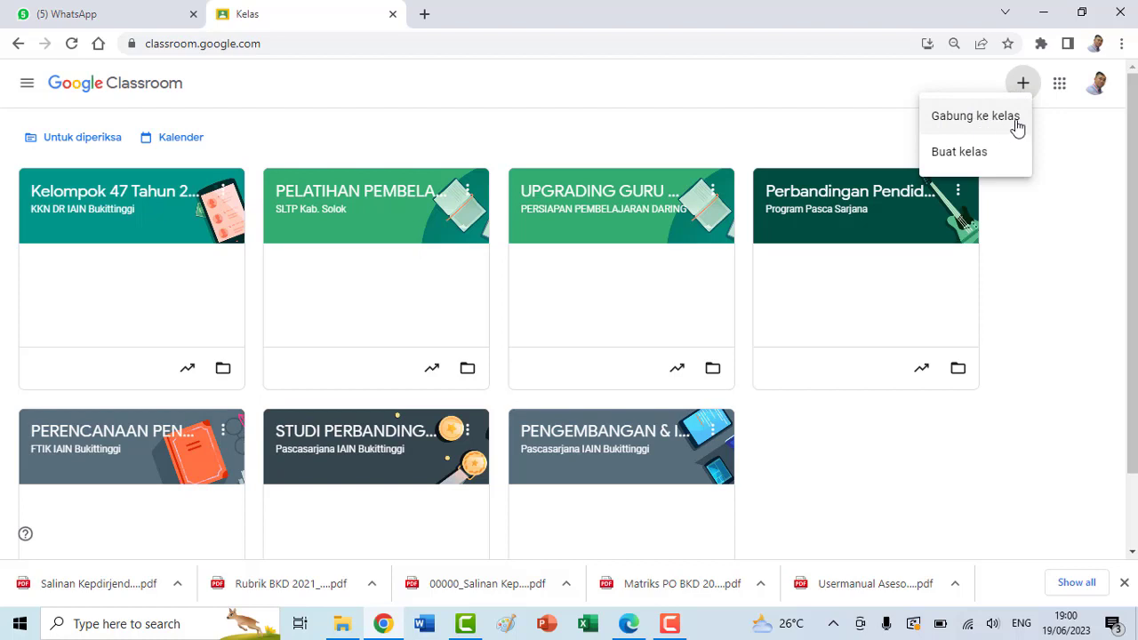
pyautogui.click(960, 152)
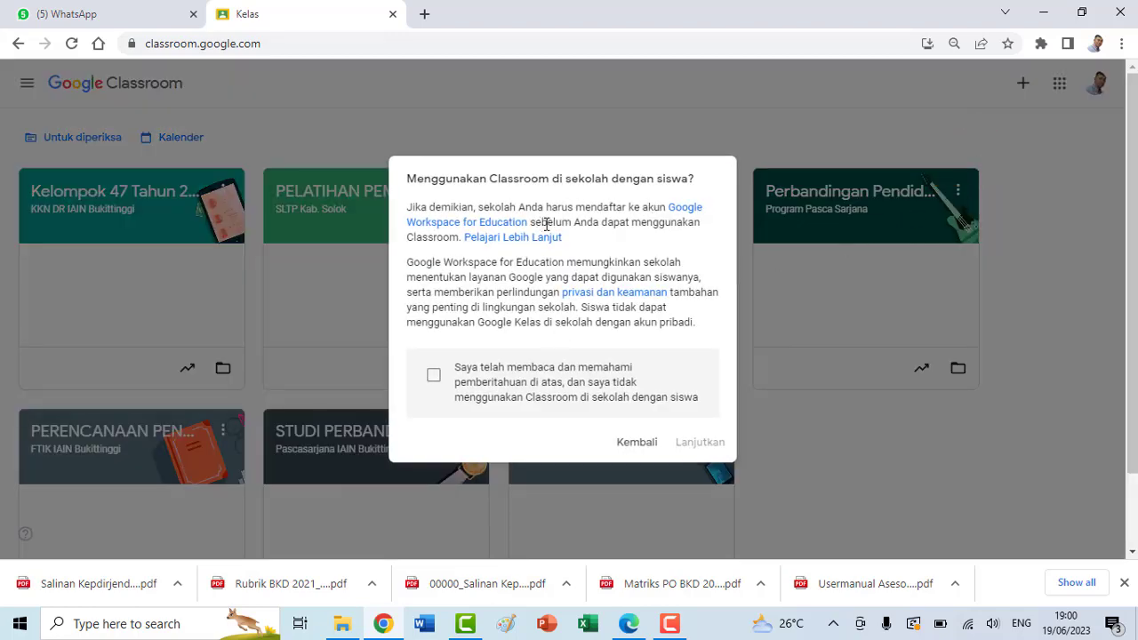
pyautogui.click(433, 379)
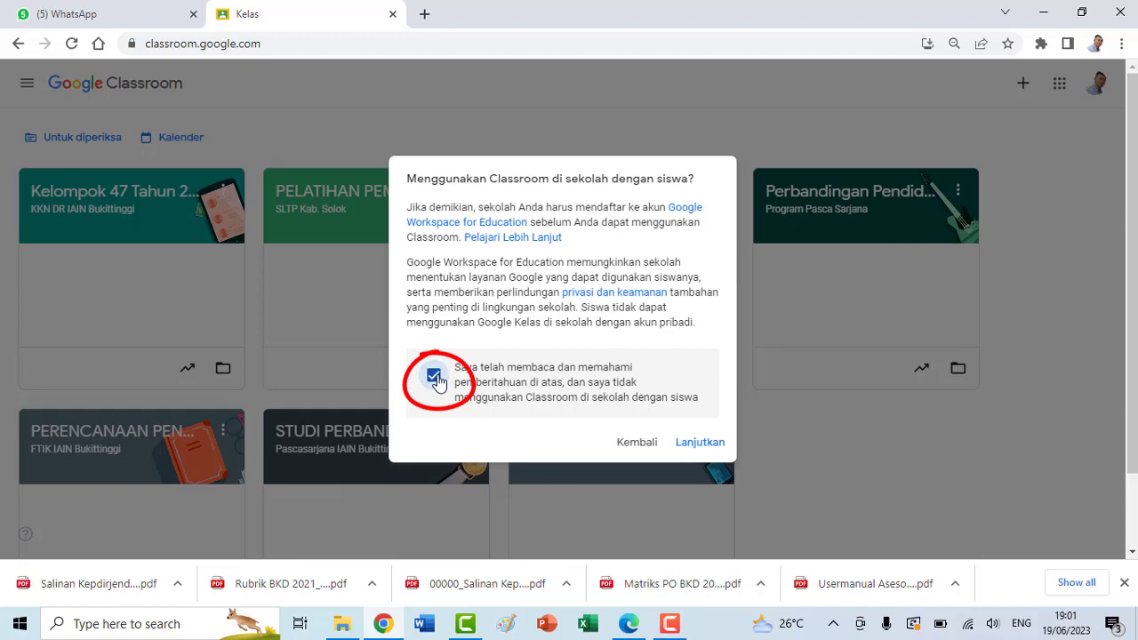
pyautogui.click(699, 442)
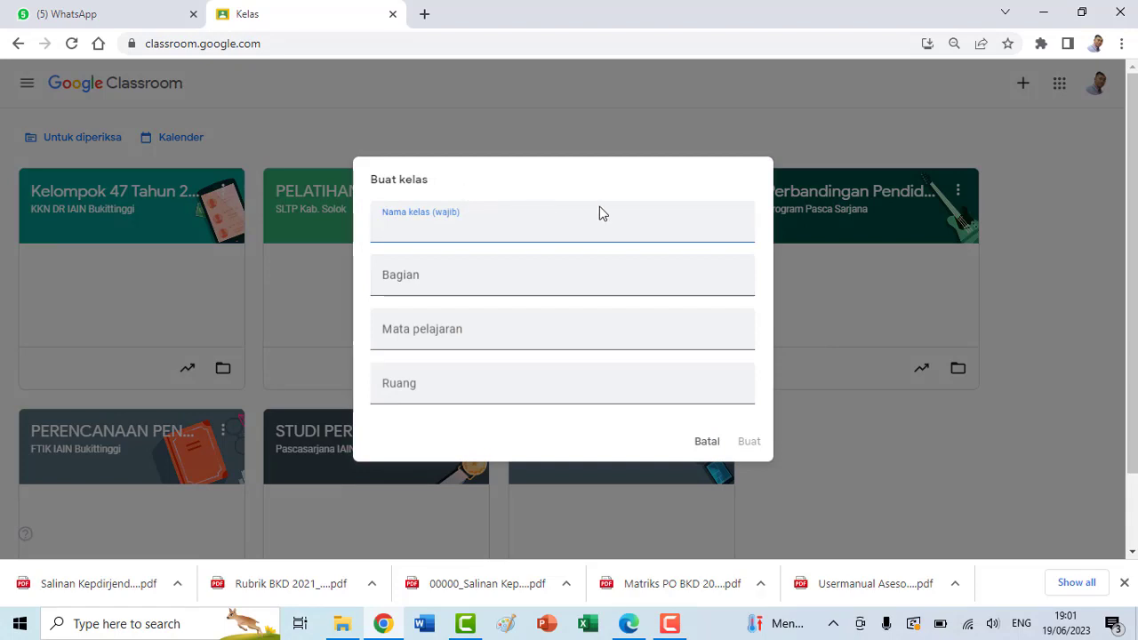
# Create the class named KKN 2023 with the DPL's name and titles in parentheses, Bagian KKN 2023, leaving Mata pelajaran and Ruang blank
pyautogui.write('KKN 2023 (')
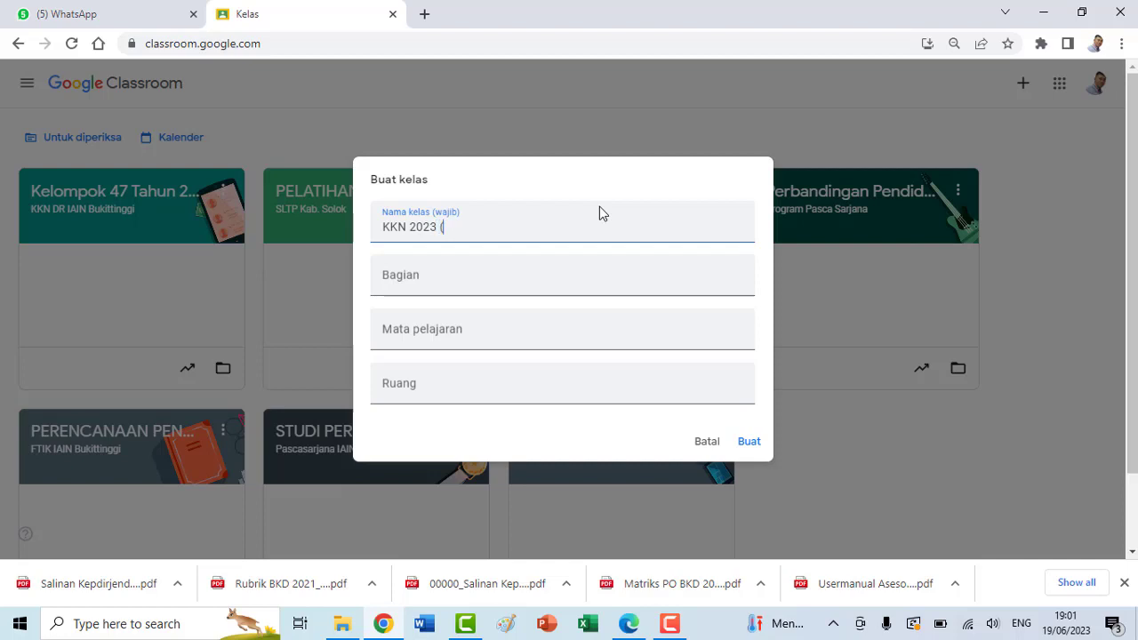
pyautogui.write('DPL: DR. SUPRIADI< M.Pd')
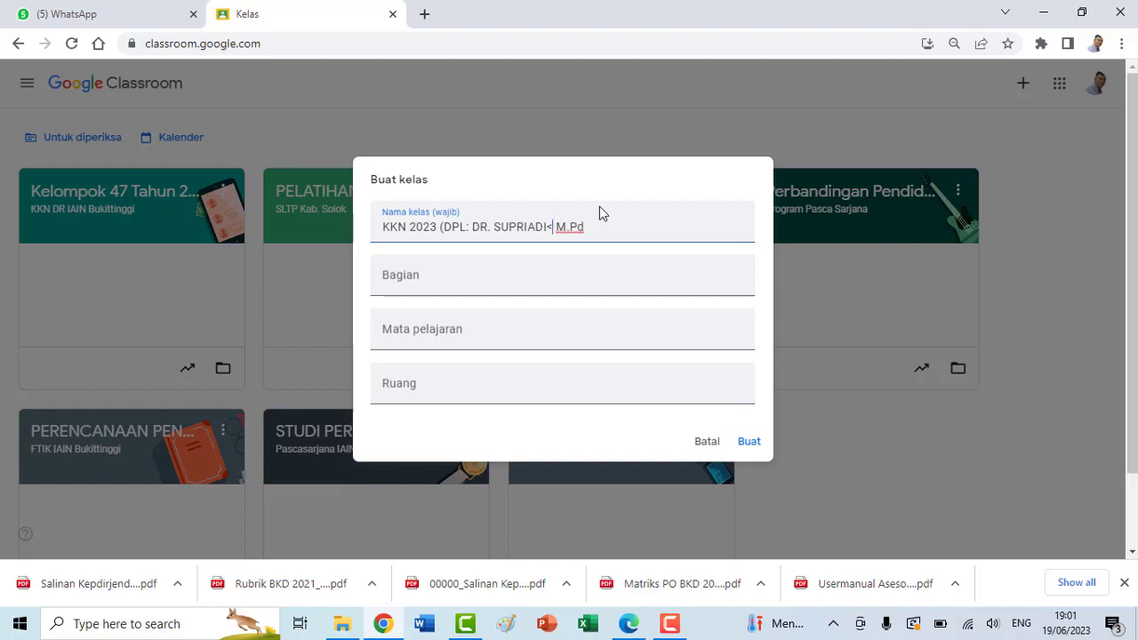
pyautogui.press('BackSpace')
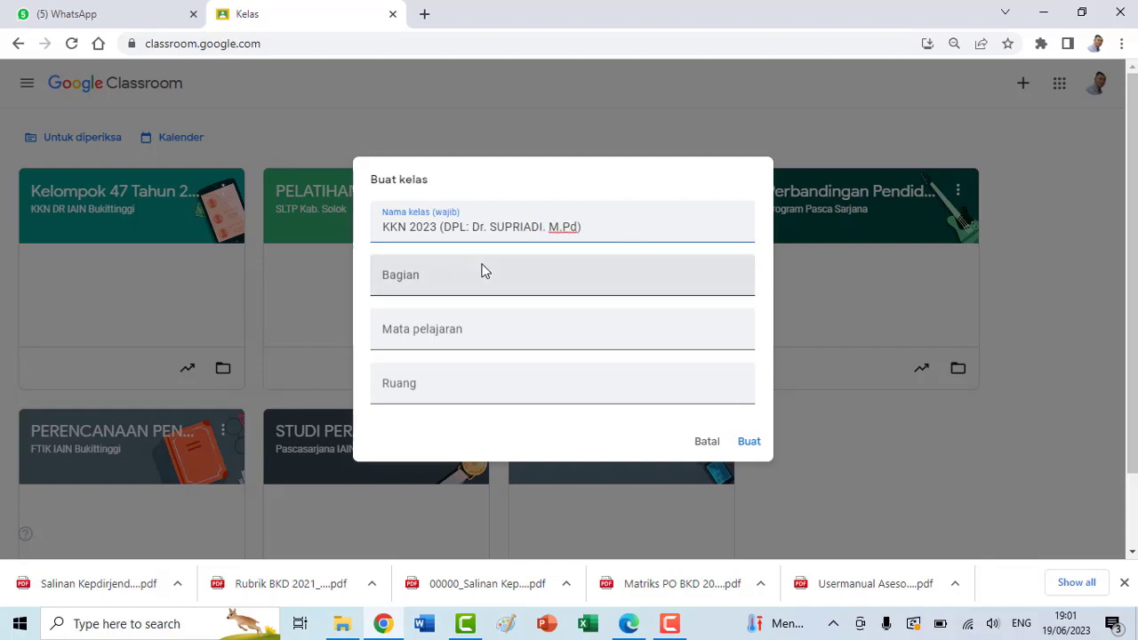
pyautogui.click(451, 278)
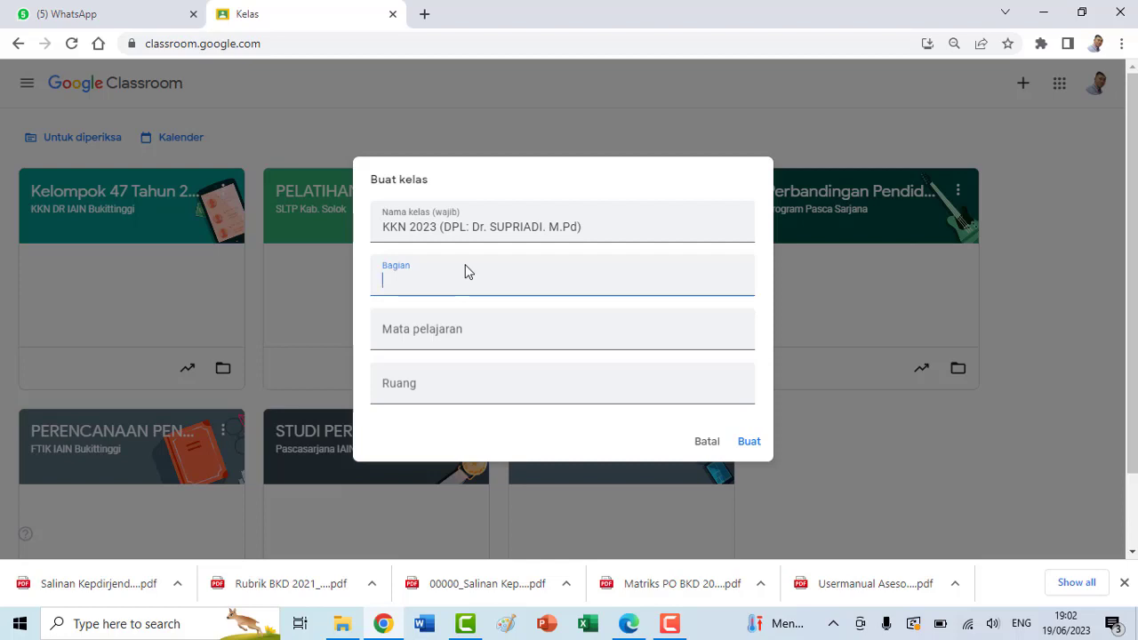
pyautogui.write('KKN 2023')
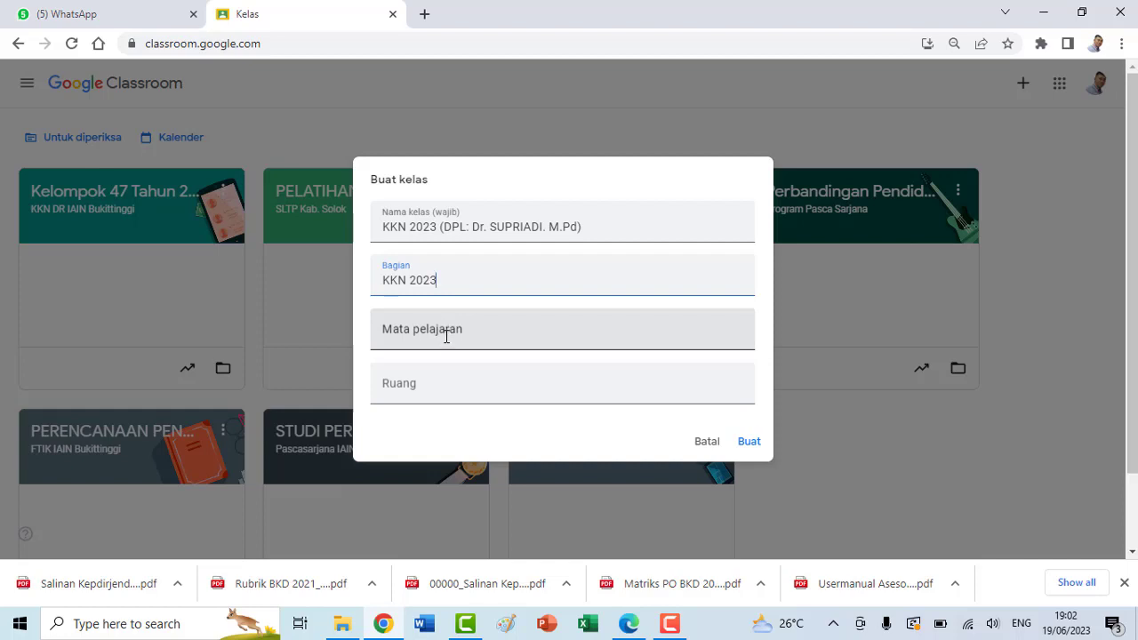
pyautogui.click(446, 336)
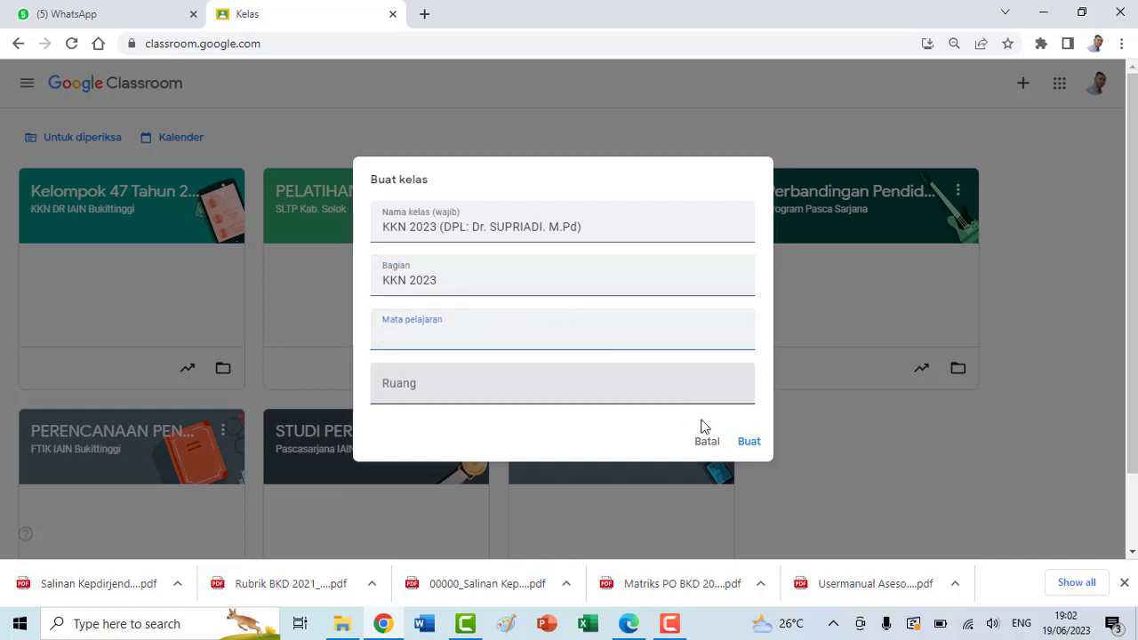
pyautogui.click(413, 388)
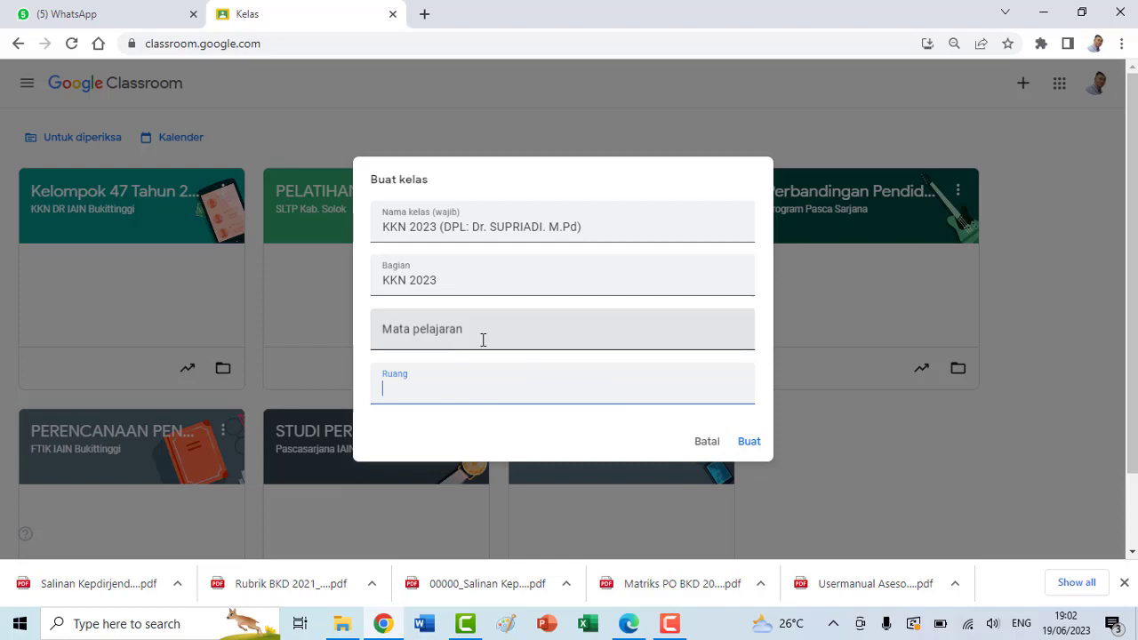
pyautogui.click(751, 445)
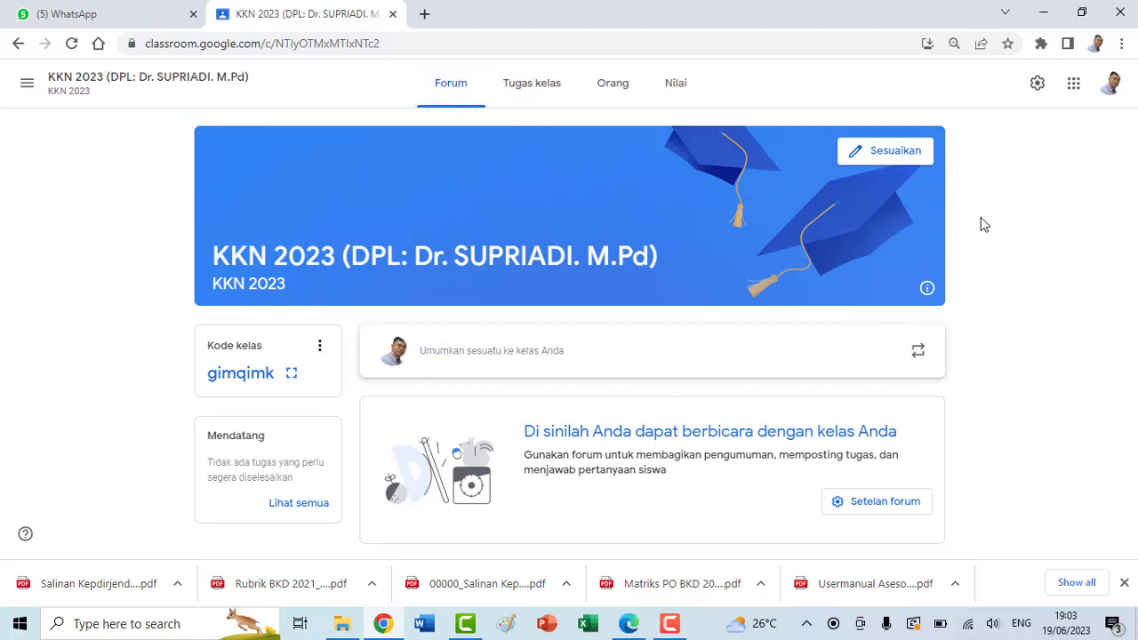
# Add a topic named ABSENSI to the new class's Tugas kelas
pyautogui.click(527, 92)
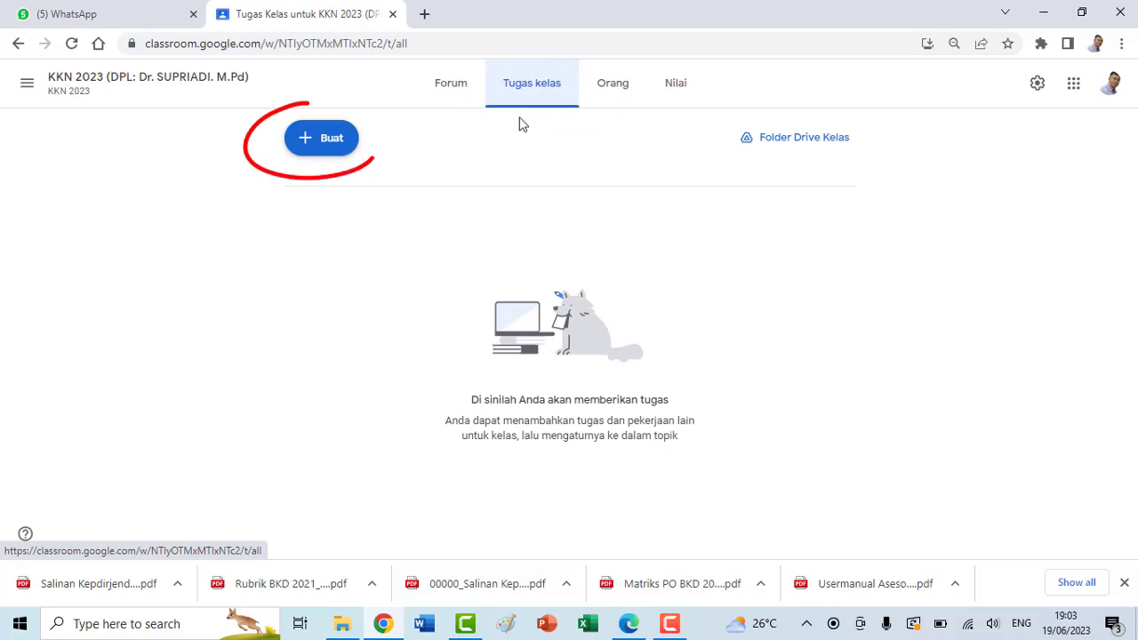
pyautogui.click(309, 142)
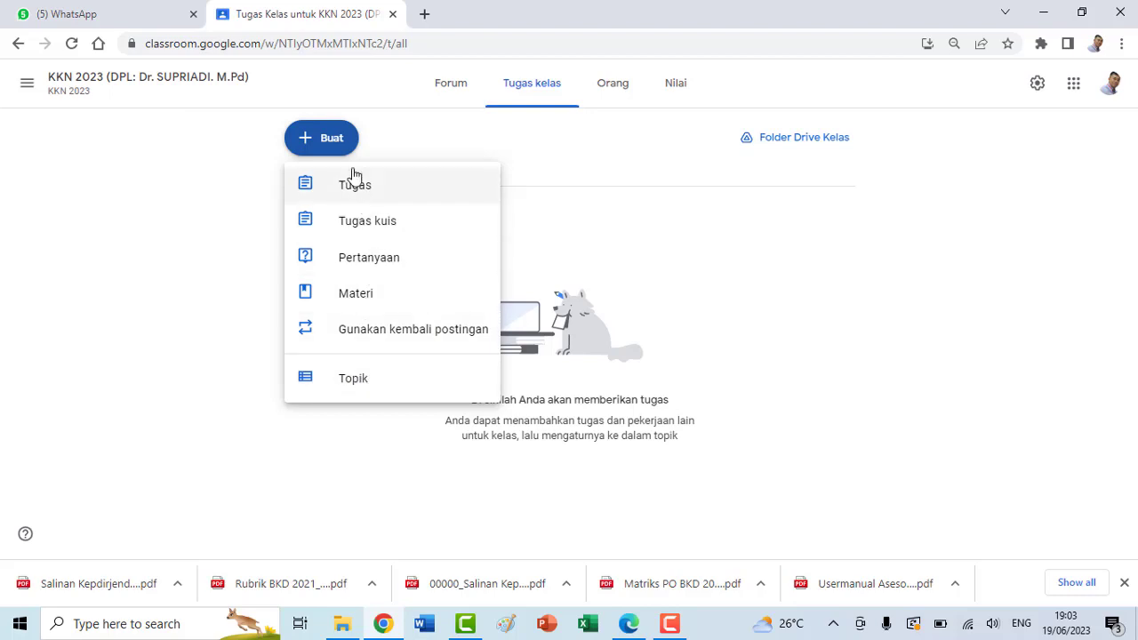
pyautogui.click(357, 388)
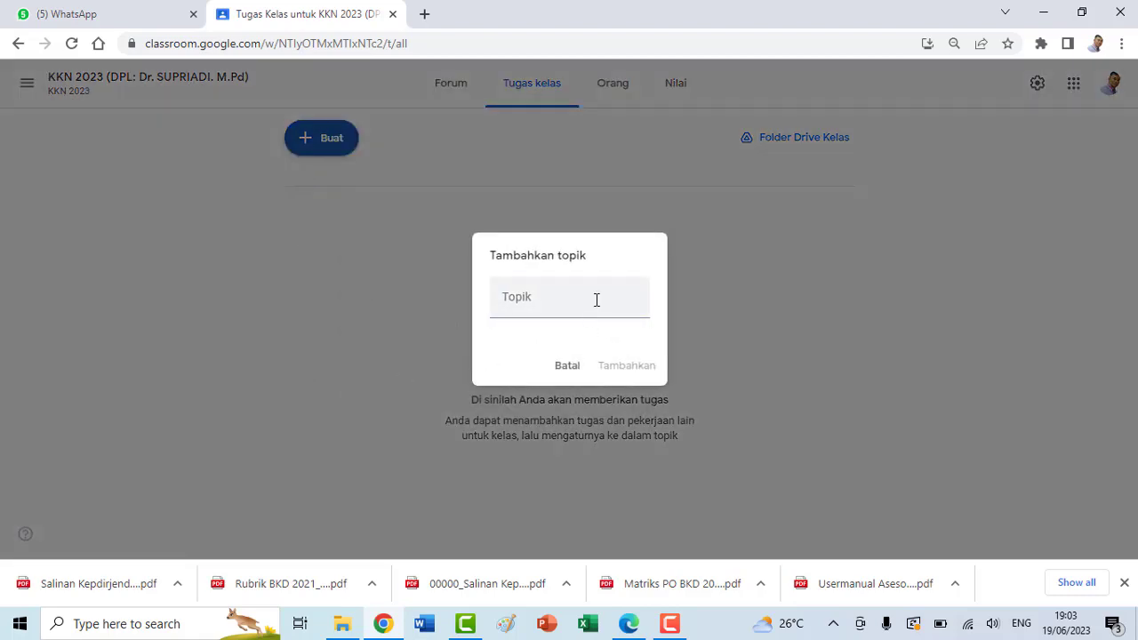
pyautogui.click(595, 299)
pyautogui.write('ABSENSI')
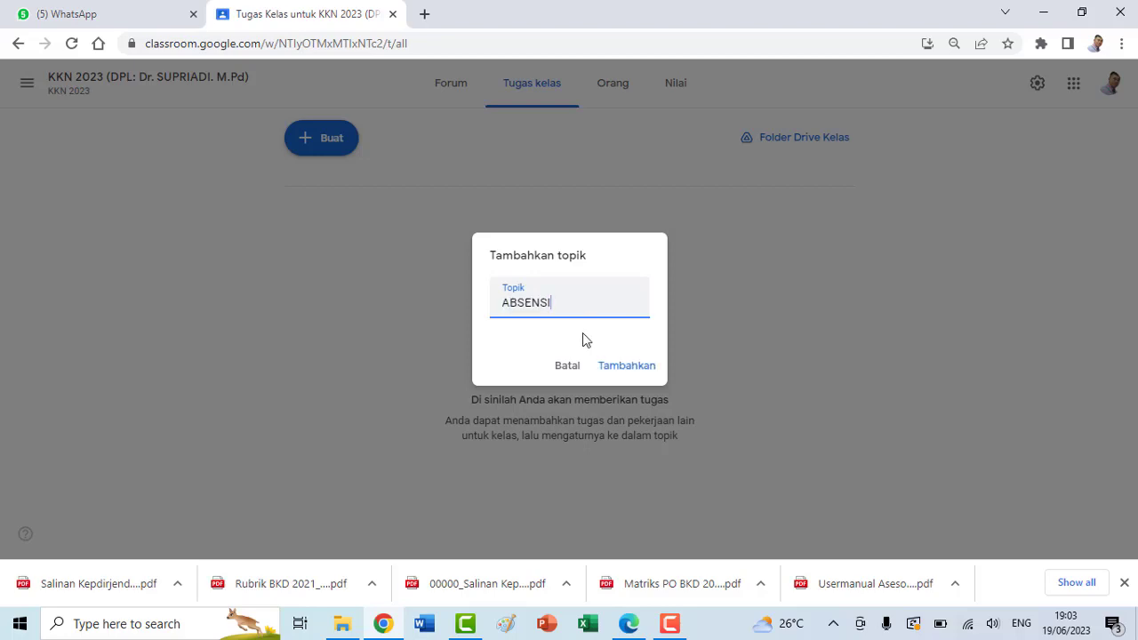
pyautogui.click(651, 384)
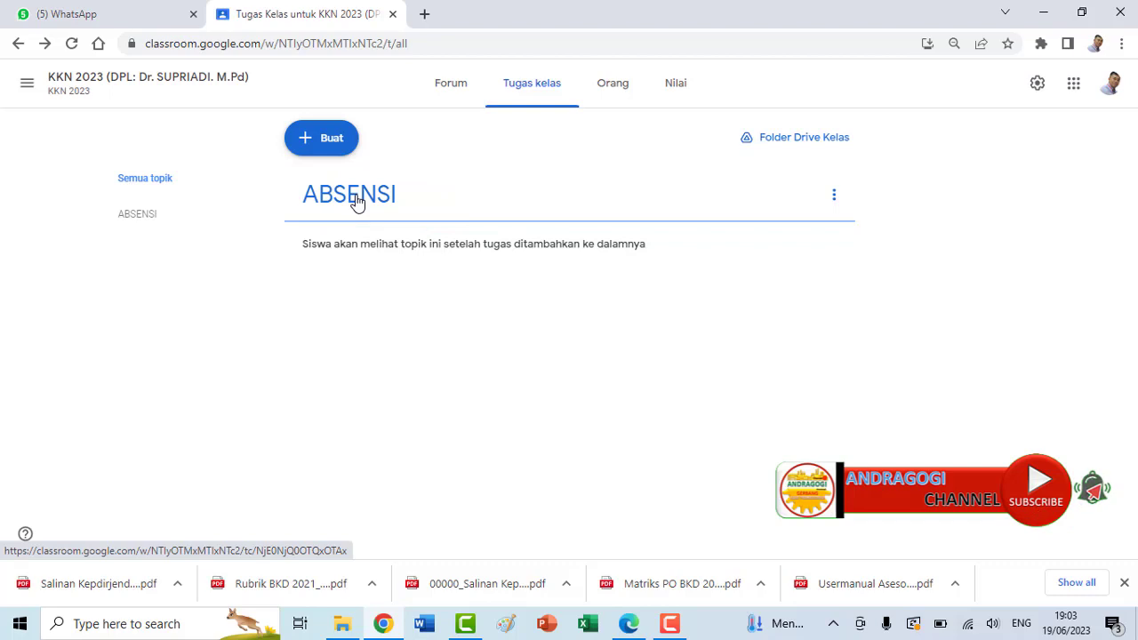
# Add a topic named PENGAJUAN JUDUL ARTIKEL to the class's Tugas kelas
pyautogui.click(309, 144)
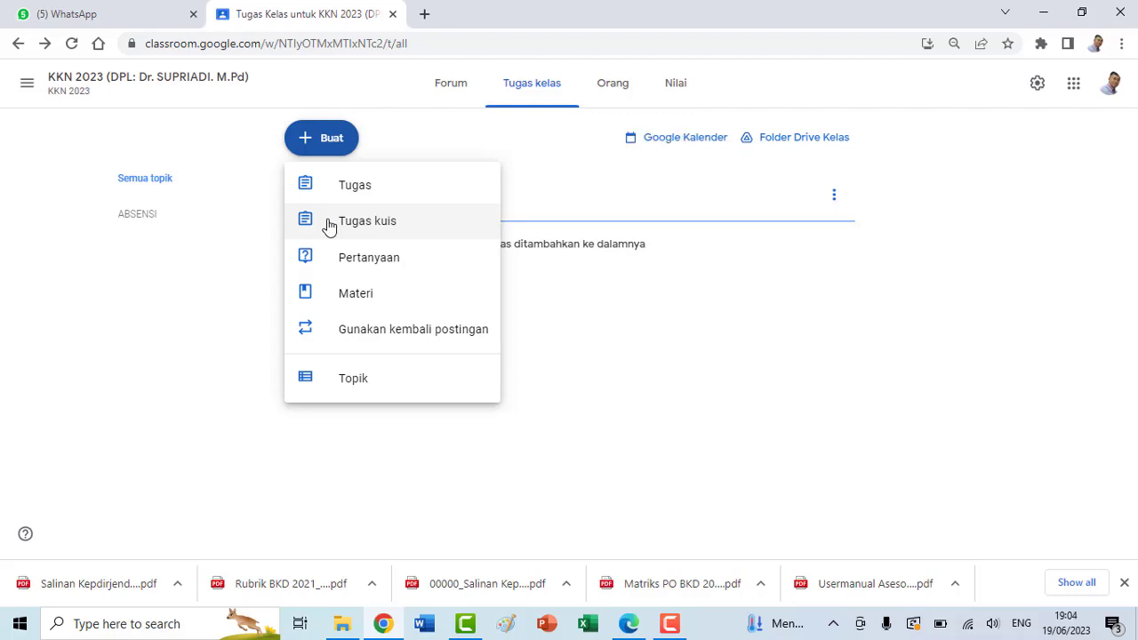
pyautogui.click(362, 382)
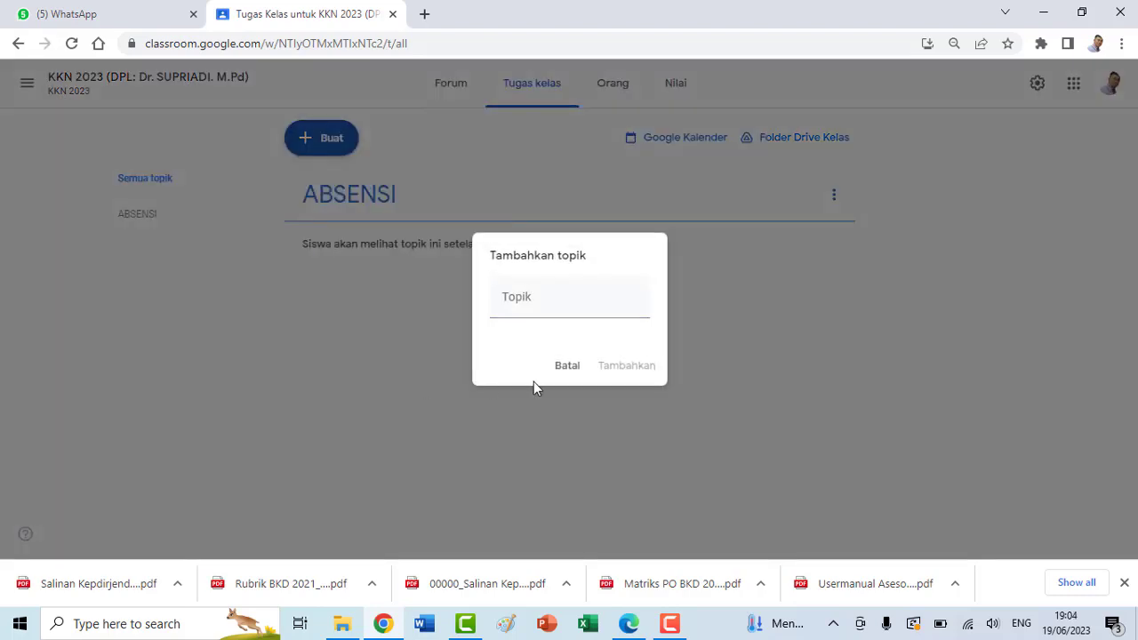
pyautogui.click(557, 310)
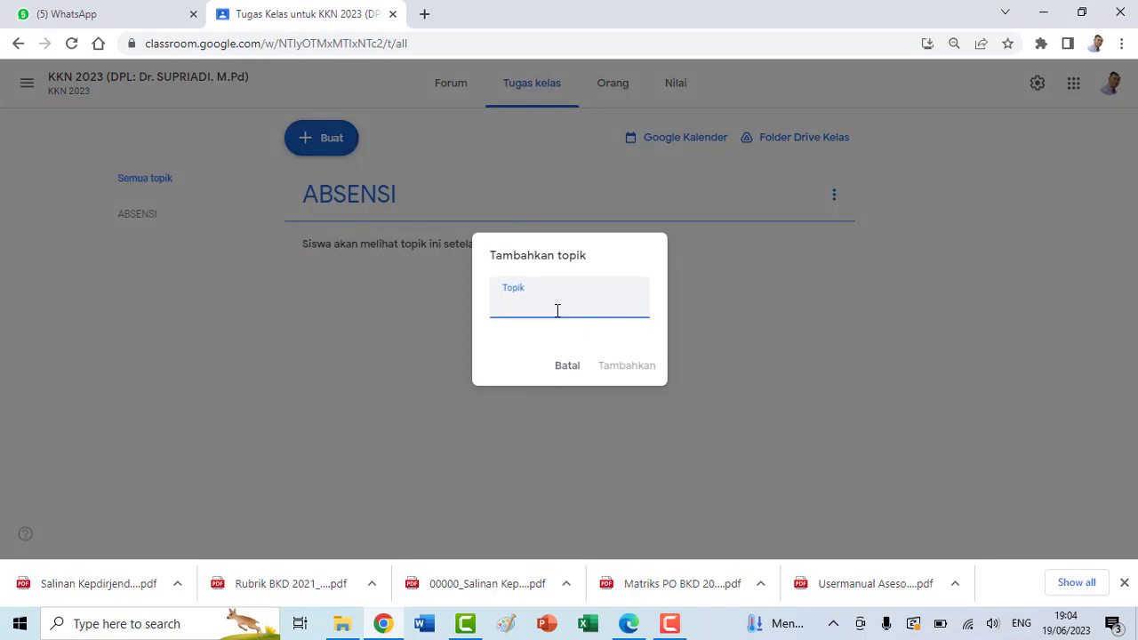
pyautogui.press('capslock')
pyautogui.write('PEN')
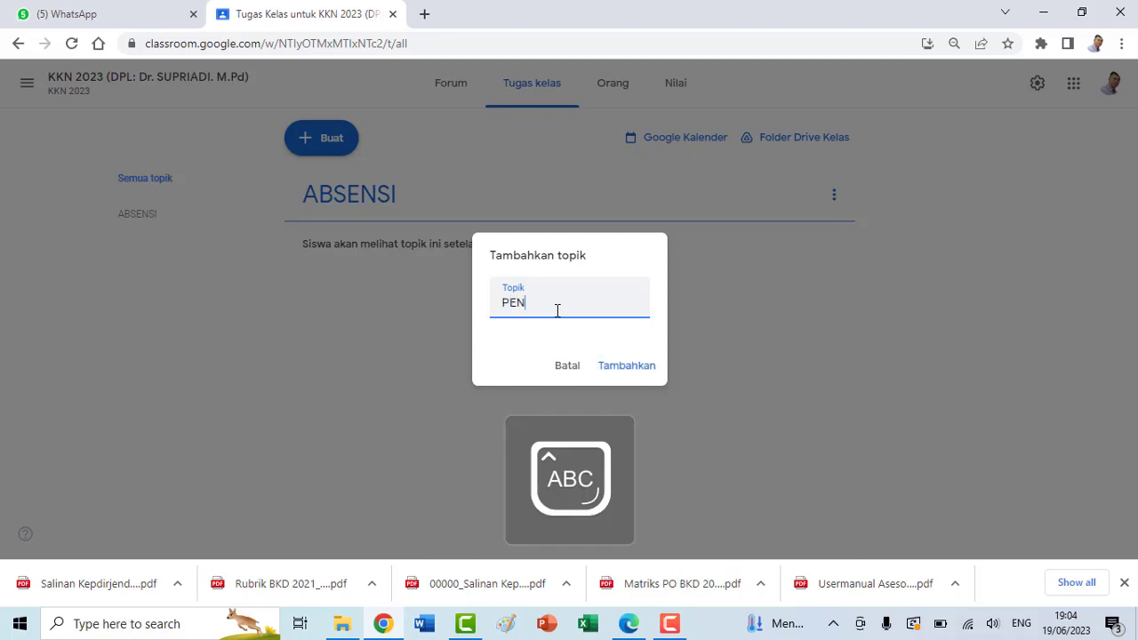
pyautogui.write('GAJUAN JUDU')
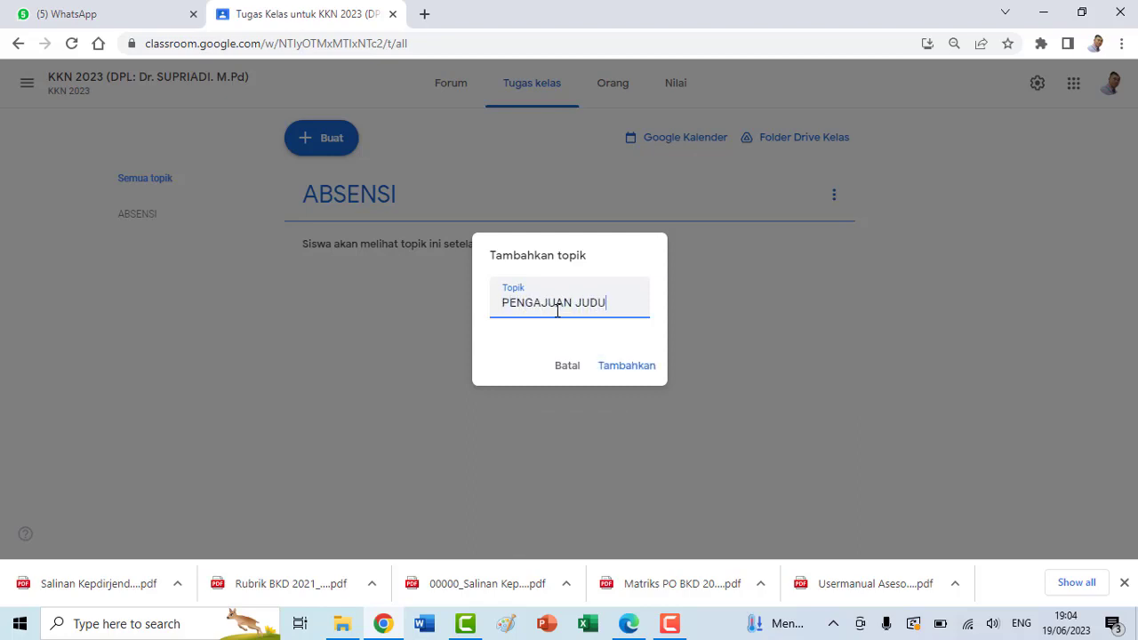
pyautogui.write('L ARTIKEL')
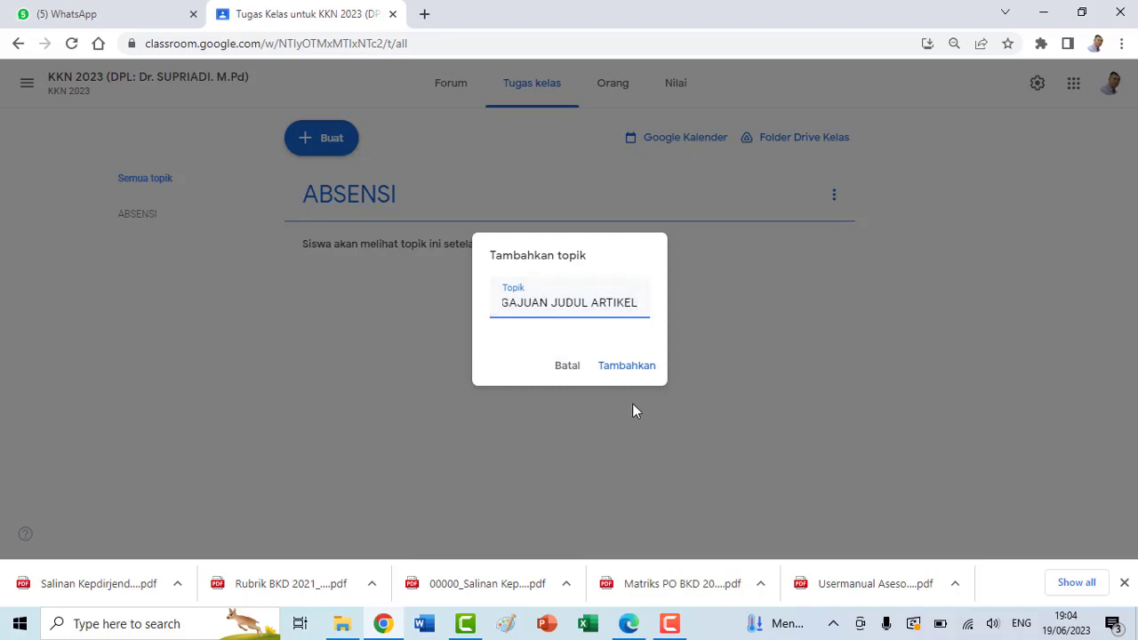
pyautogui.click(633, 368)
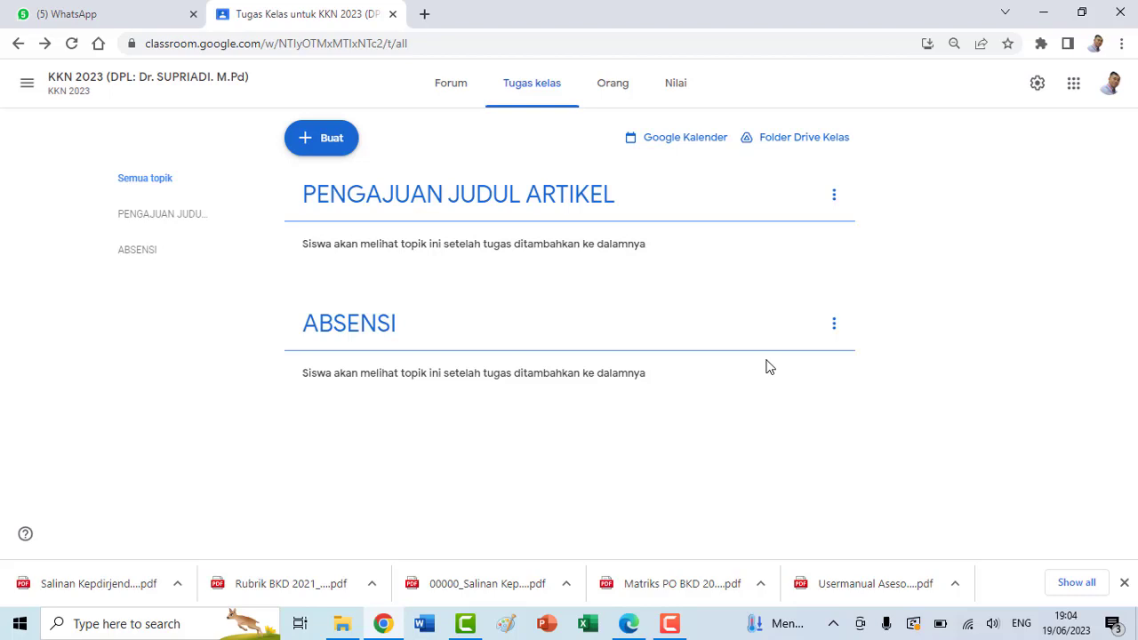
# Add a topic named FORM KEMAJUAN ARTIKEL (PENDAHULUAN) to the class's Tugas kelas
pyautogui.click(308, 142)
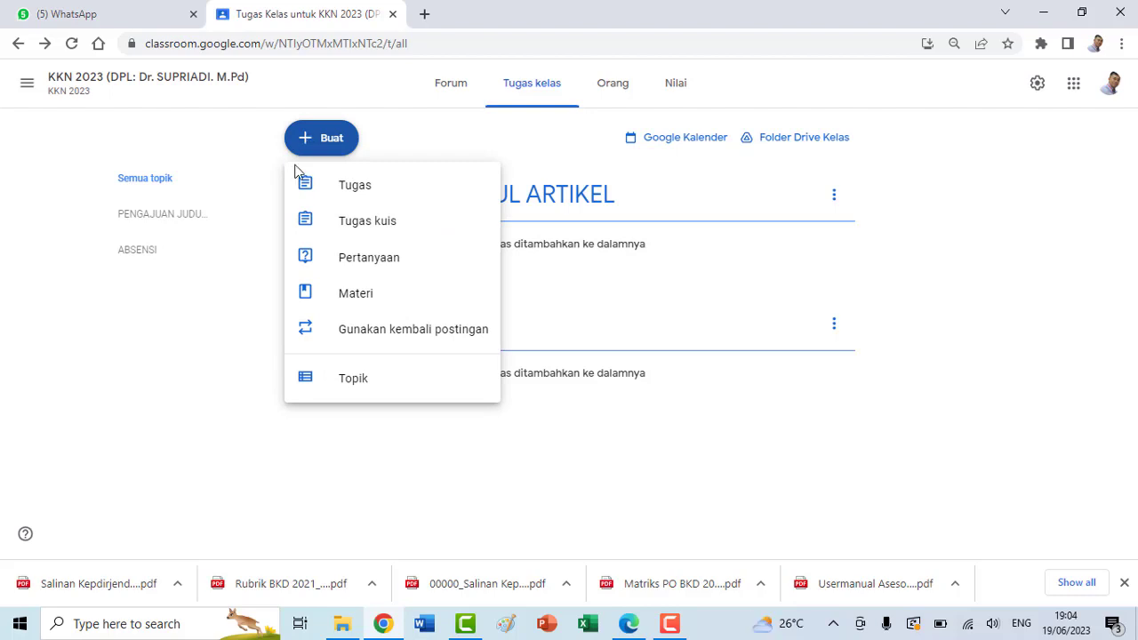
pyautogui.click(360, 386)
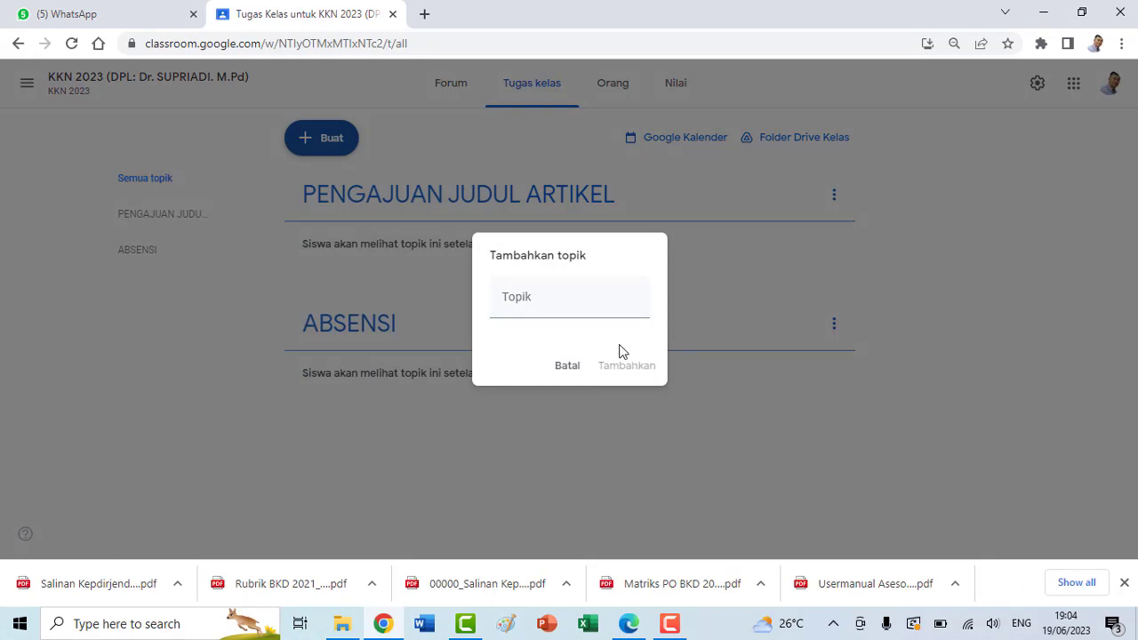
pyautogui.click(528, 306)
pyautogui.write('FORM K')
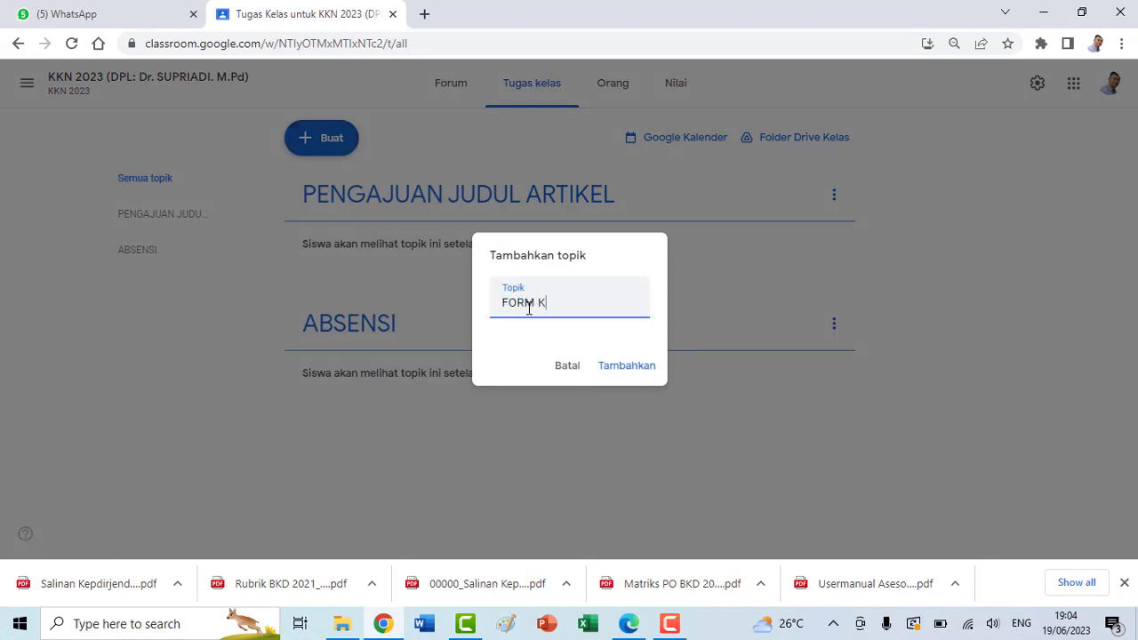
pyautogui.write('EMAJUAN ARTIKEL')
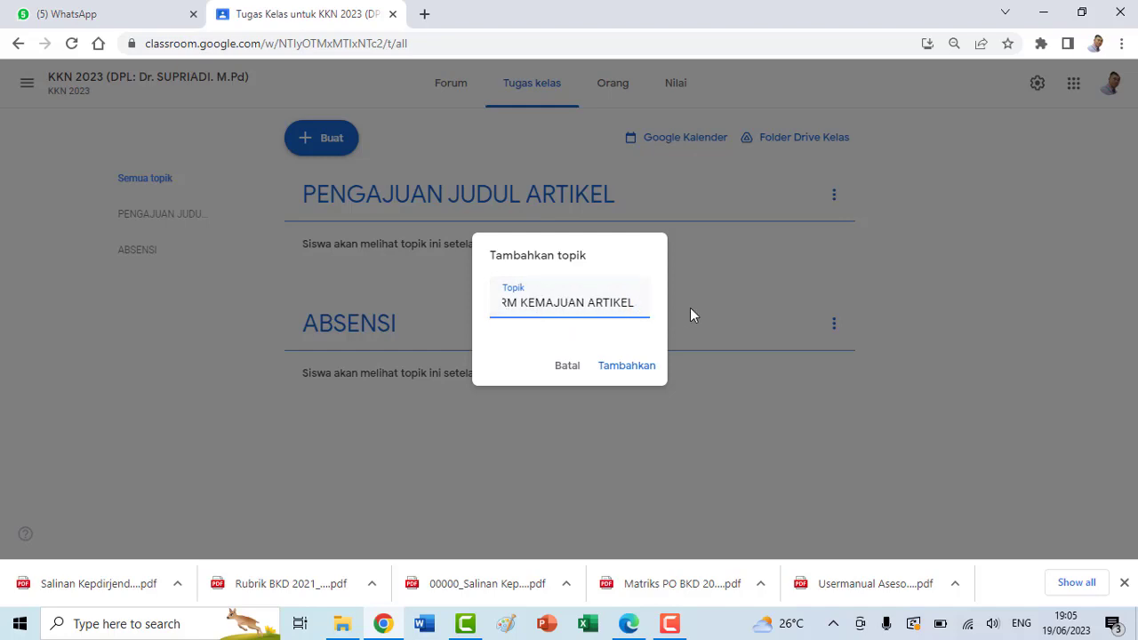
pyautogui.write(' (PE')
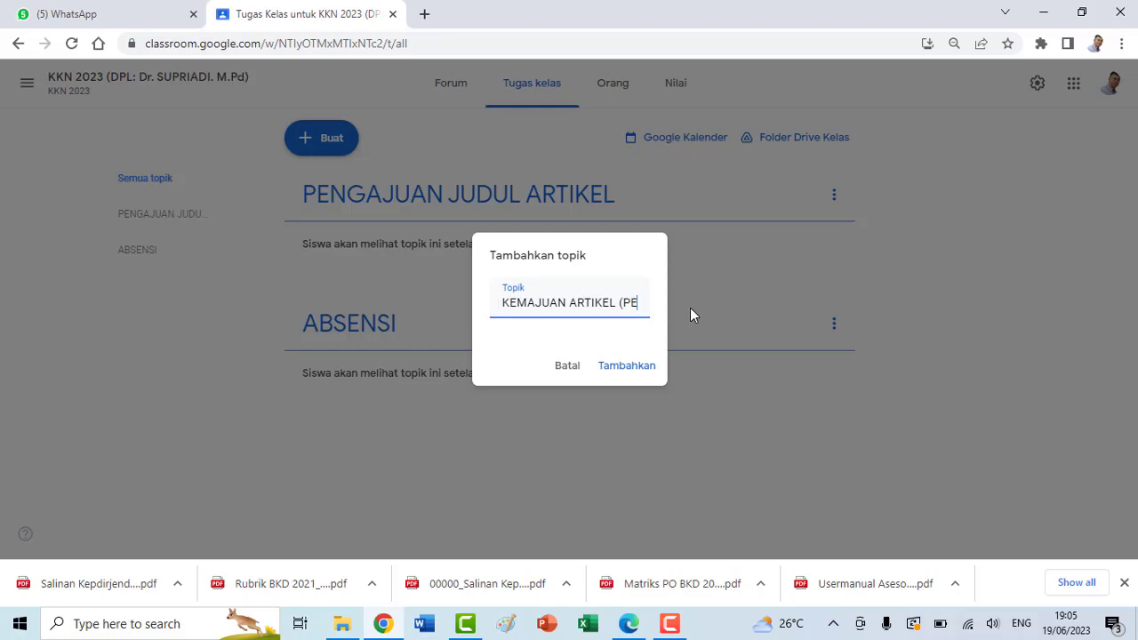
pyautogui.write('NDAHULUAN)')
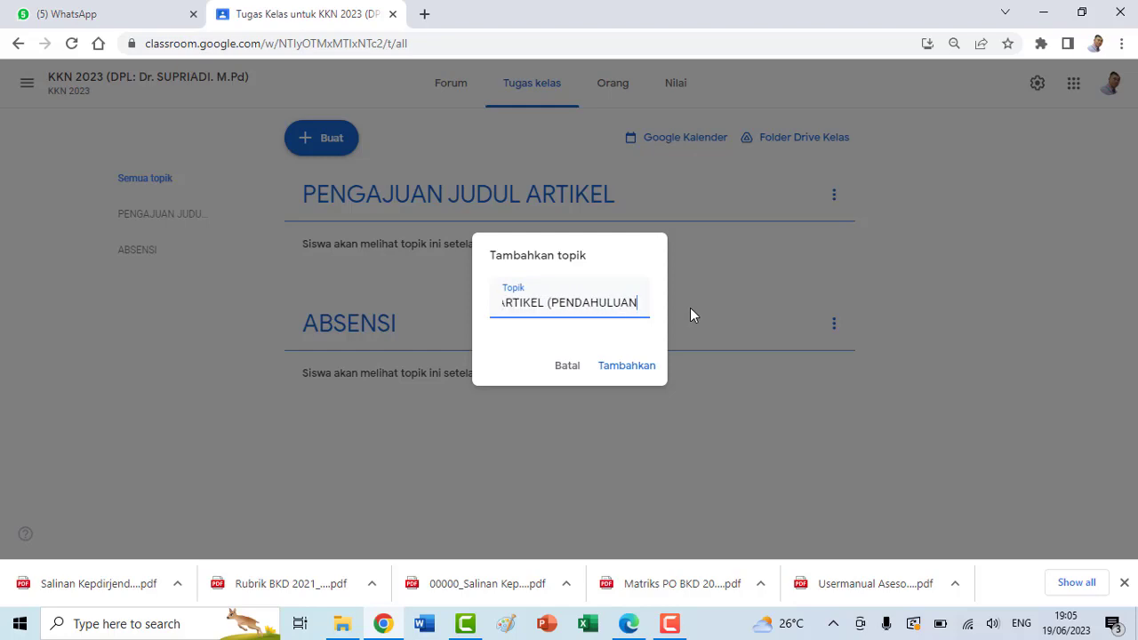
pyautogui.click(627, 367)
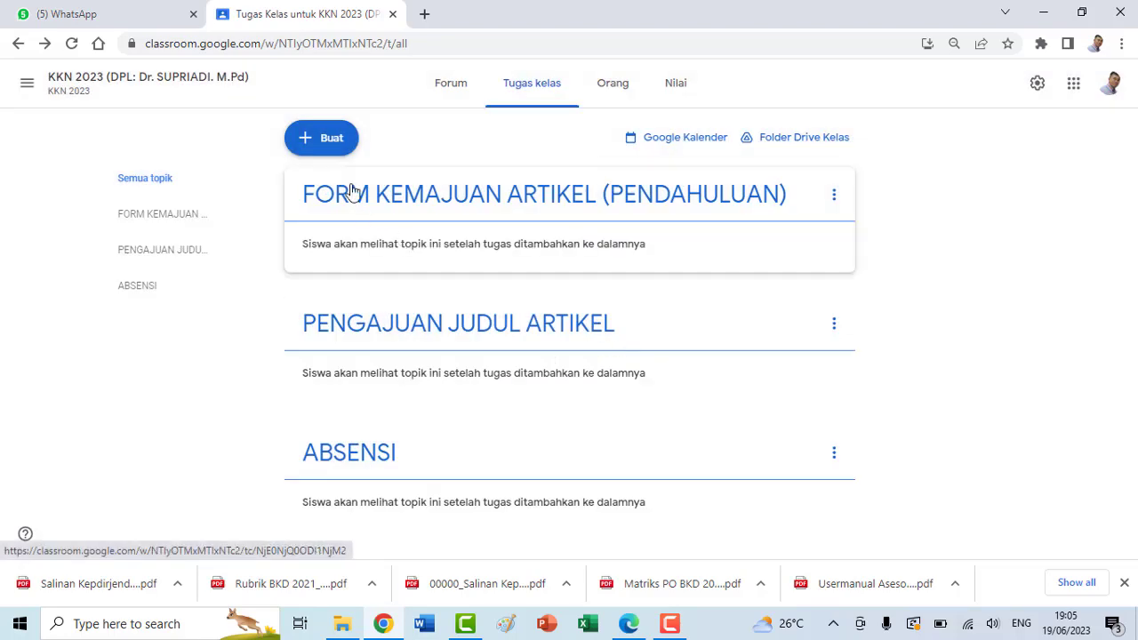
# Add a topic named FORM KEMAJUAN ARTIKEL (METODOLOGI) to the class's Tugas kelas
pyautogui.click(315, 142)
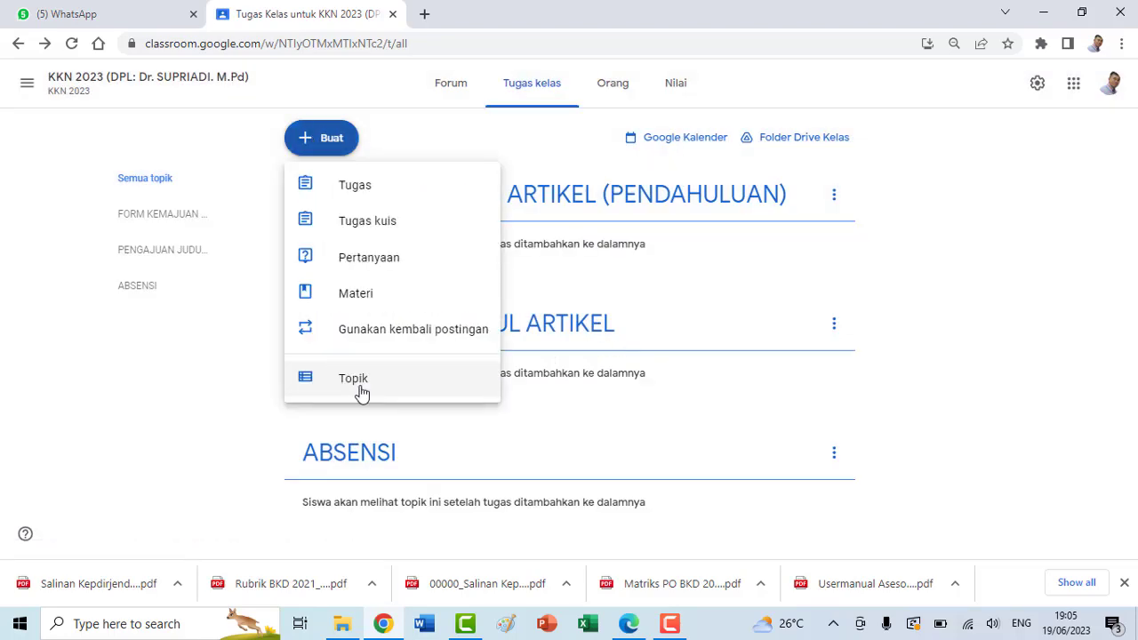
pyautogui.click(361, 386)
pyautogui.click(587, 294)
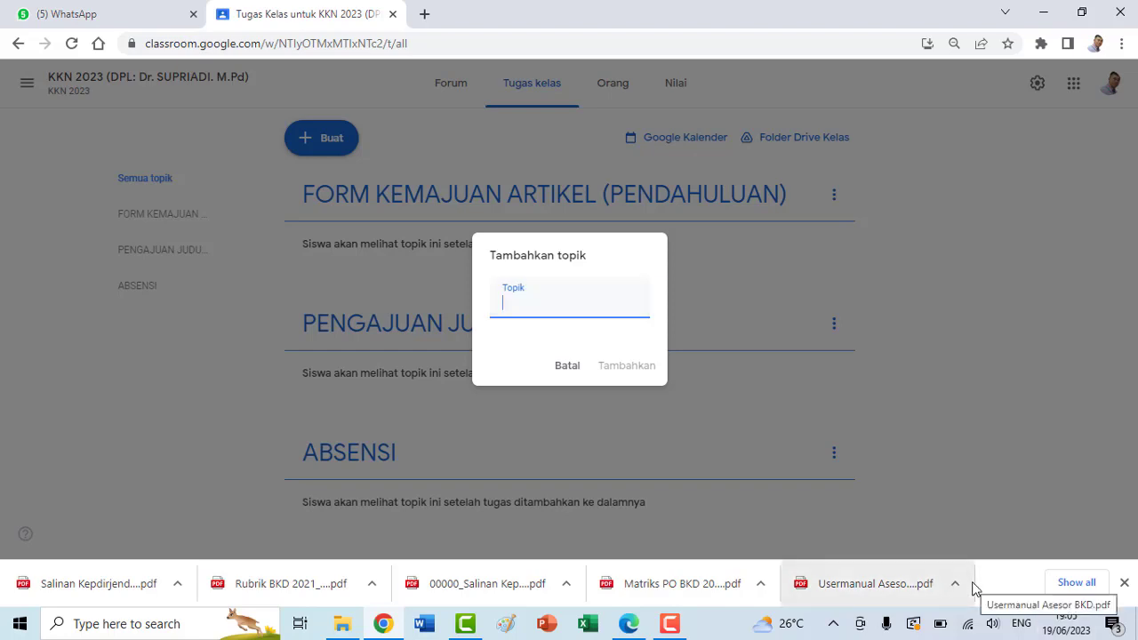
pyautogui.hotkey('ctrl', 'v')
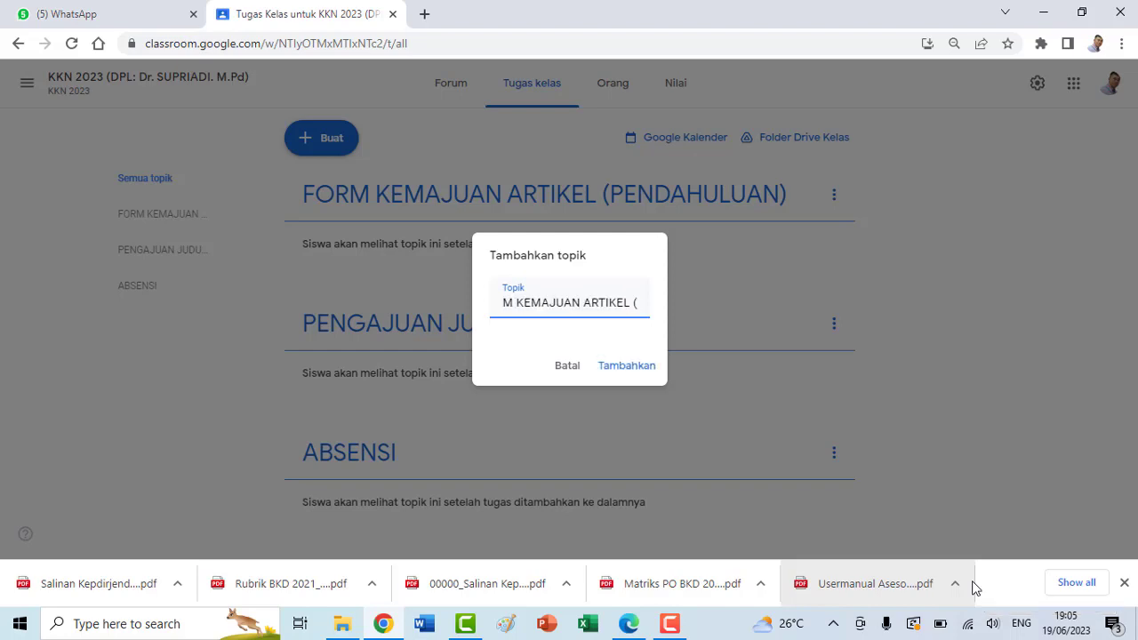
pyautogui.write('METOD')
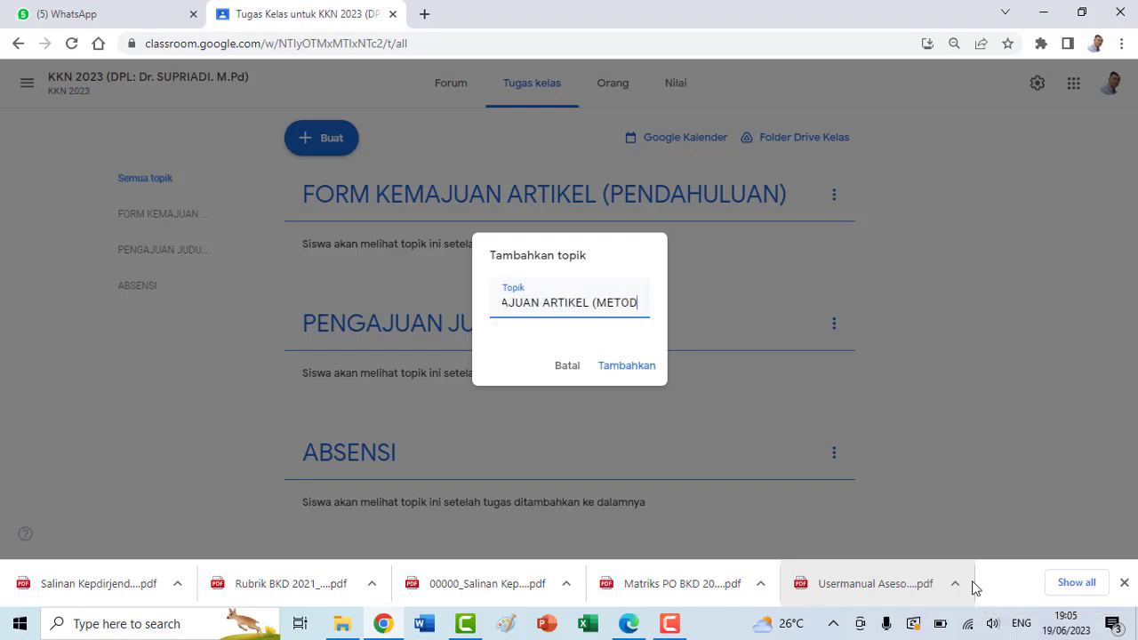
pyautogui.write('OLOGI')
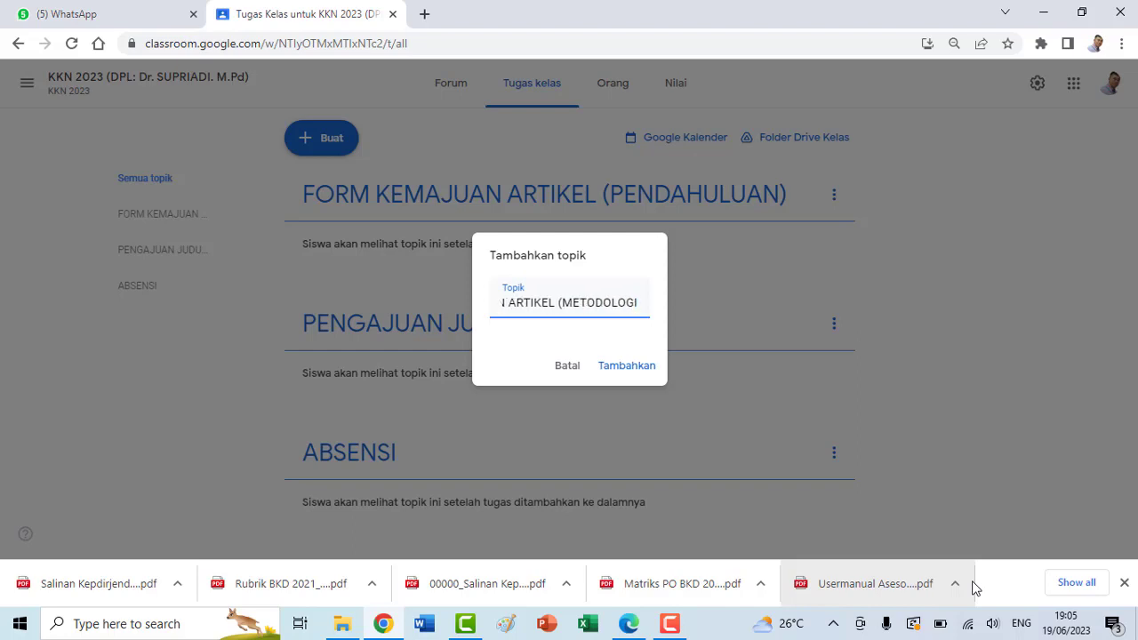
pyautogui.write(')')
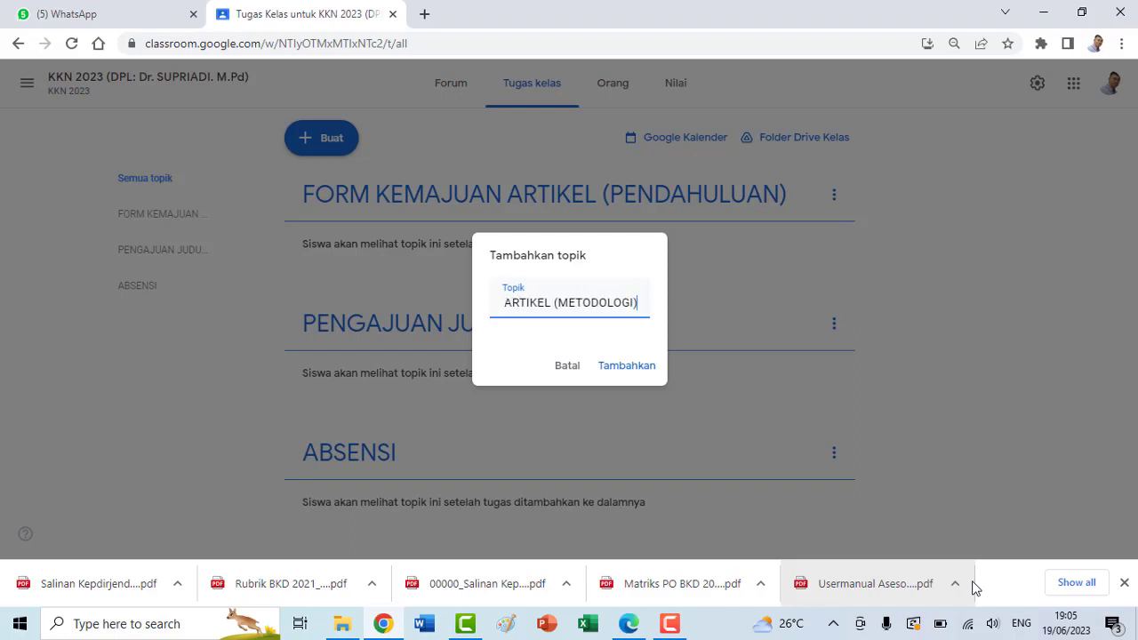
pyautogui.click(646, 365)
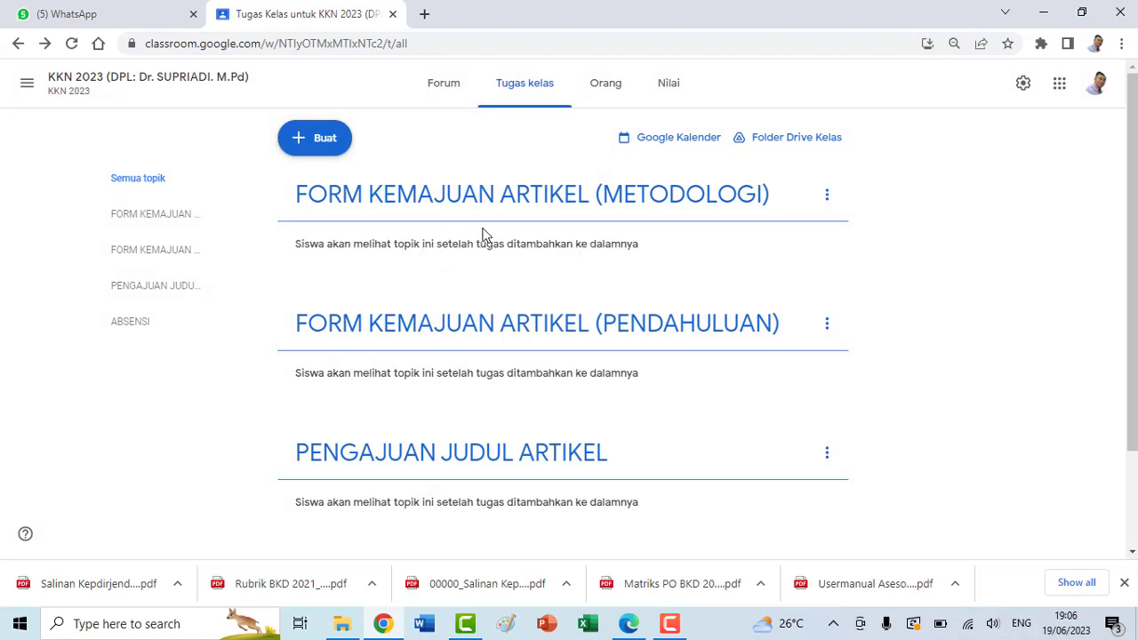
# Add a topic named FORM KEMAJUAN ARTIKEL (PEMBAHASAN) to the class's Tugas kelas
pyautogui.click(300, 141)
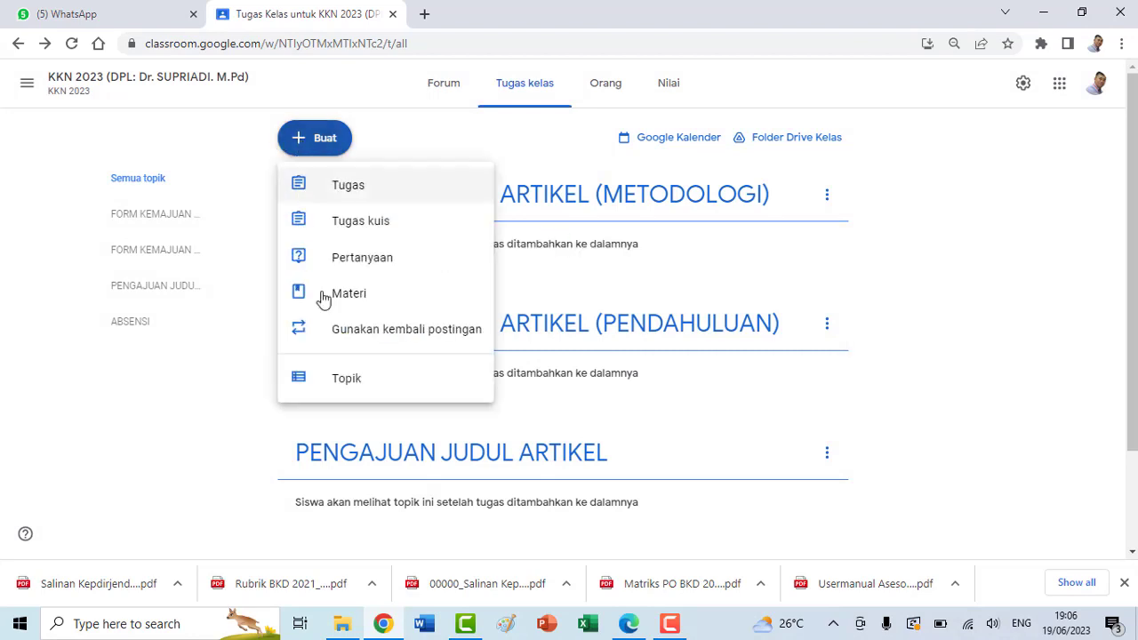
pyautogui.click(351, 384)
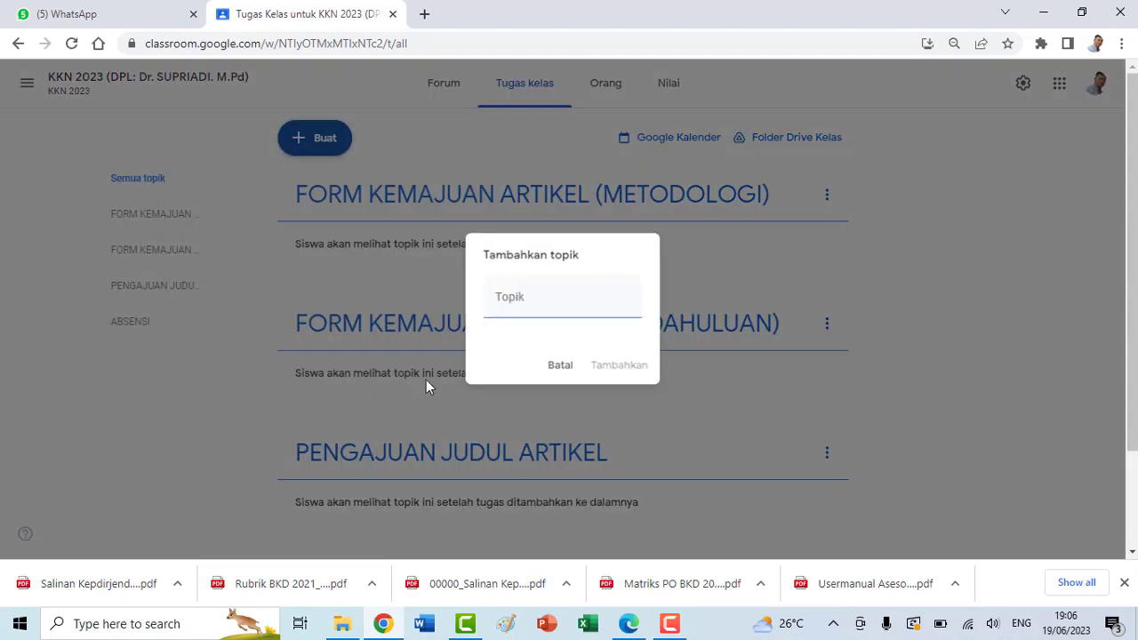
pyautogui.click(609, 305)
pyautogui.write('FORM')
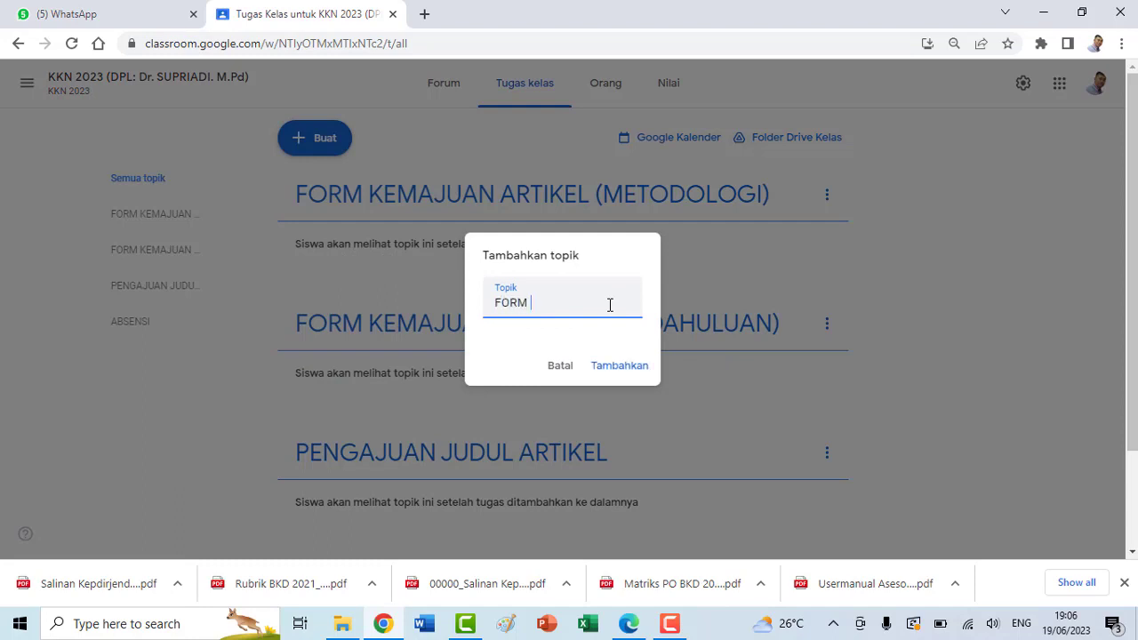
pyautogui.write(' KEMAJUAN')
pyautogui.write(' ARTIKEL')
pyautogui.write(' (')
pyautogui.write('PEMBAHASAN')
pyautogui.write(')')
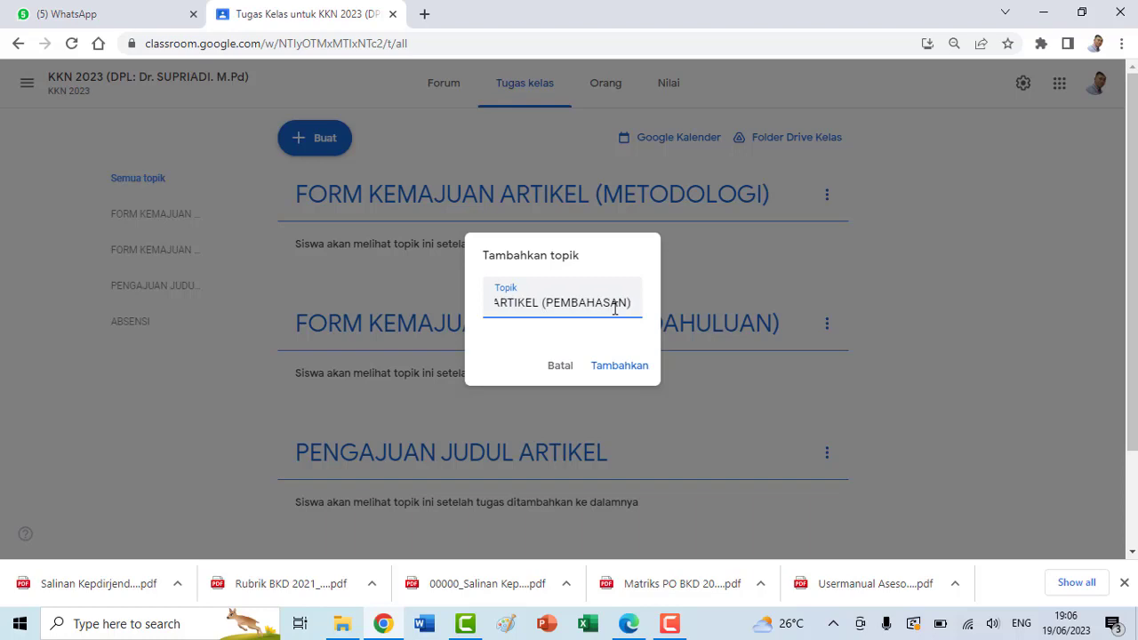
pyautogui.click(610, 371)
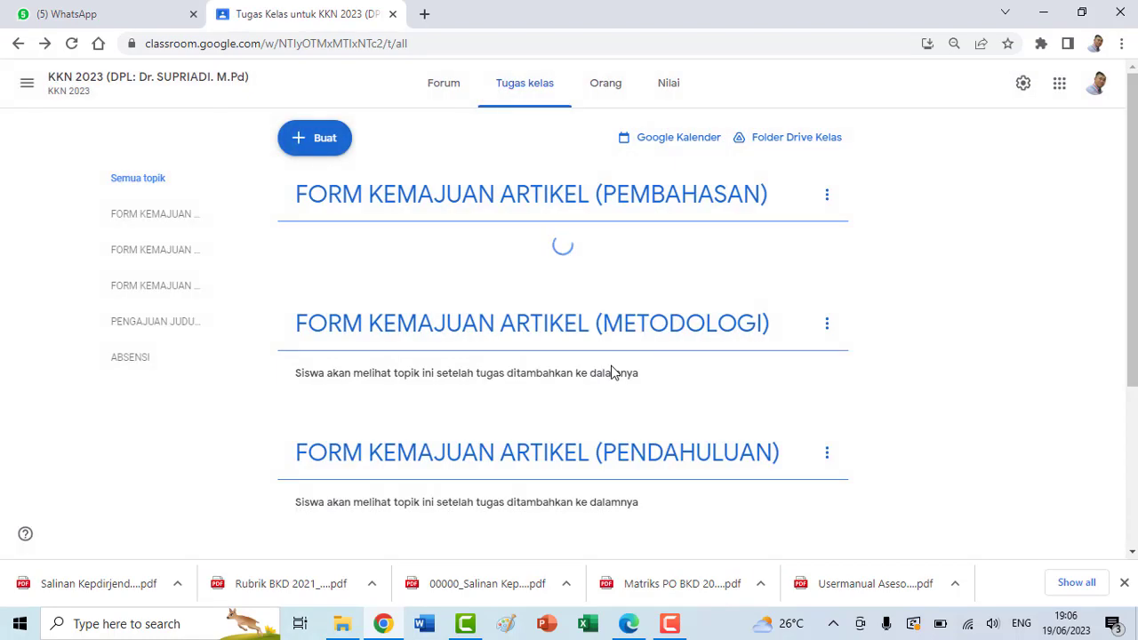
# Add a topic named FORM KEMAJUAN ARTIKEL (PENUTUP) to the class's Tugas kelas
pyautogui.click(306, 144)
pyautogui.click(345, 380)
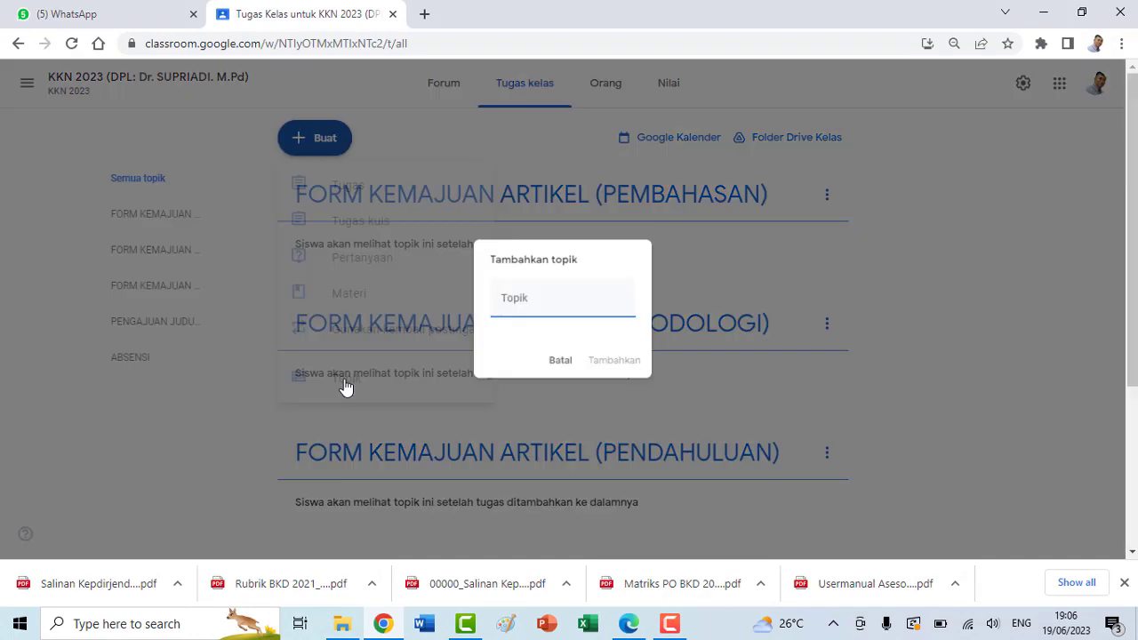
pyautogui.click(553, 294)
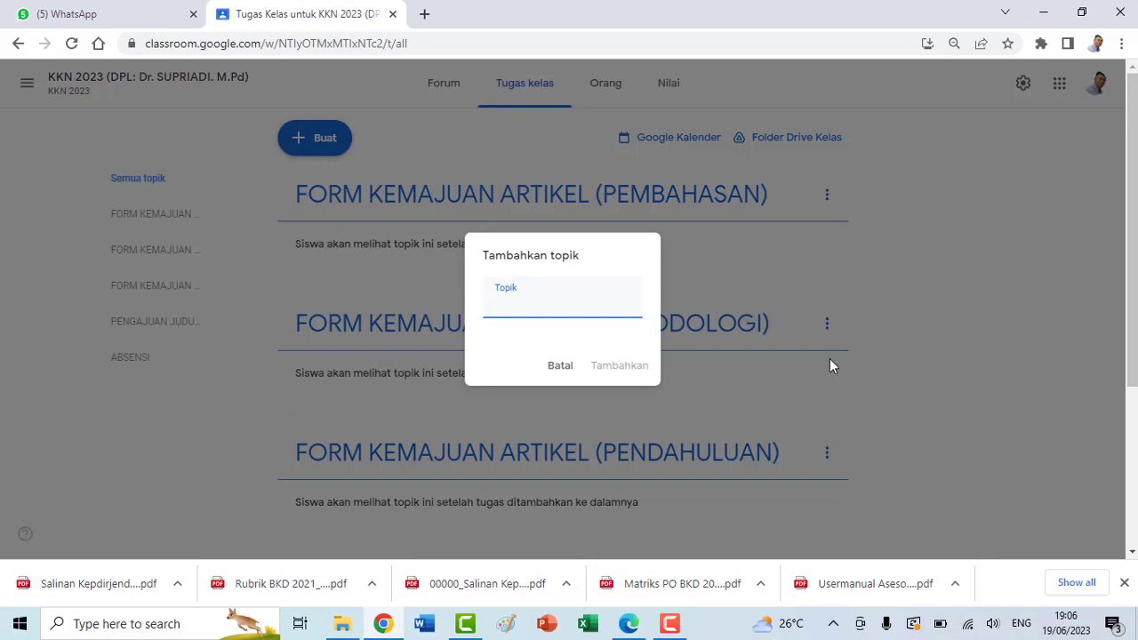
pyautogui.write('FORM KEMAJUAN AR')
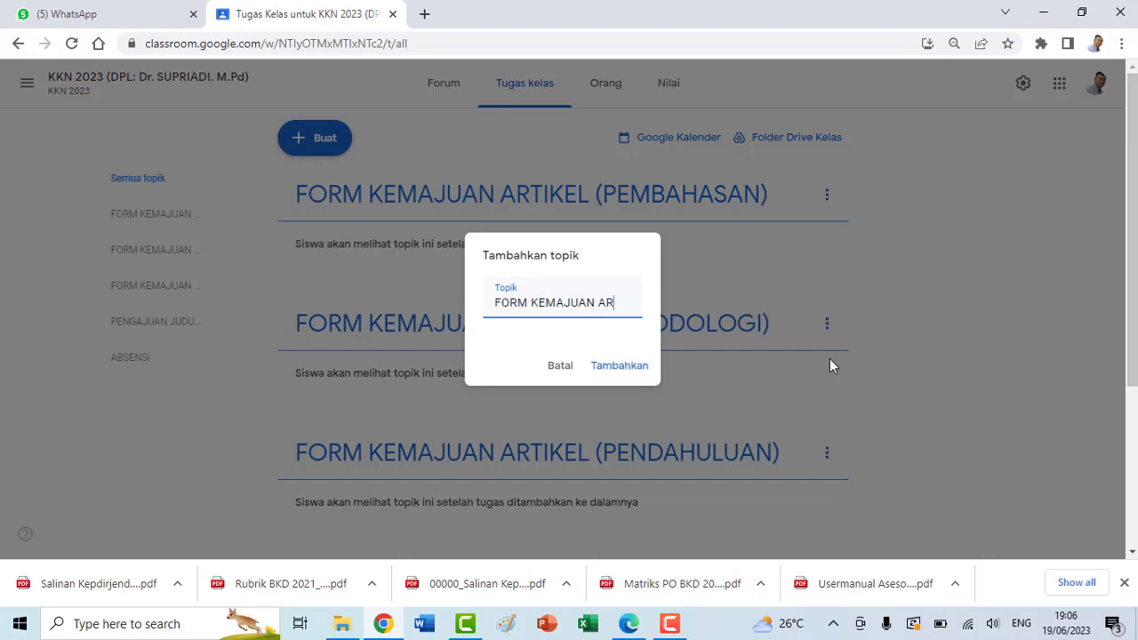
pyautogui.write('TIKEL (')
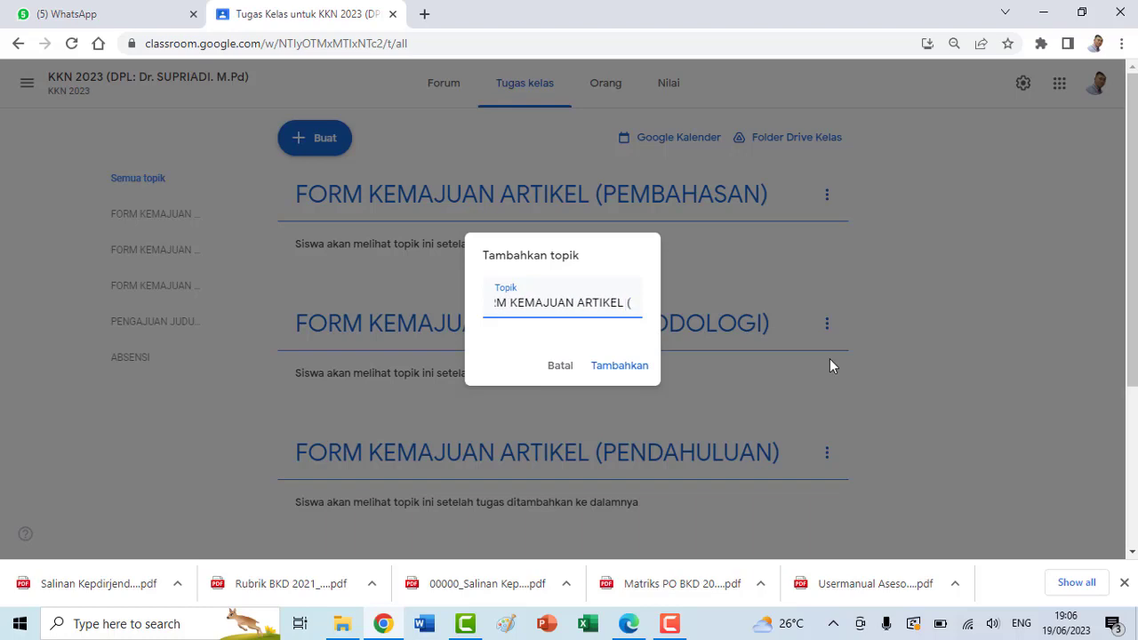
pyautogui.write('K')
pyautogui.press('BackSpace')
pyautogui.write('PEN')
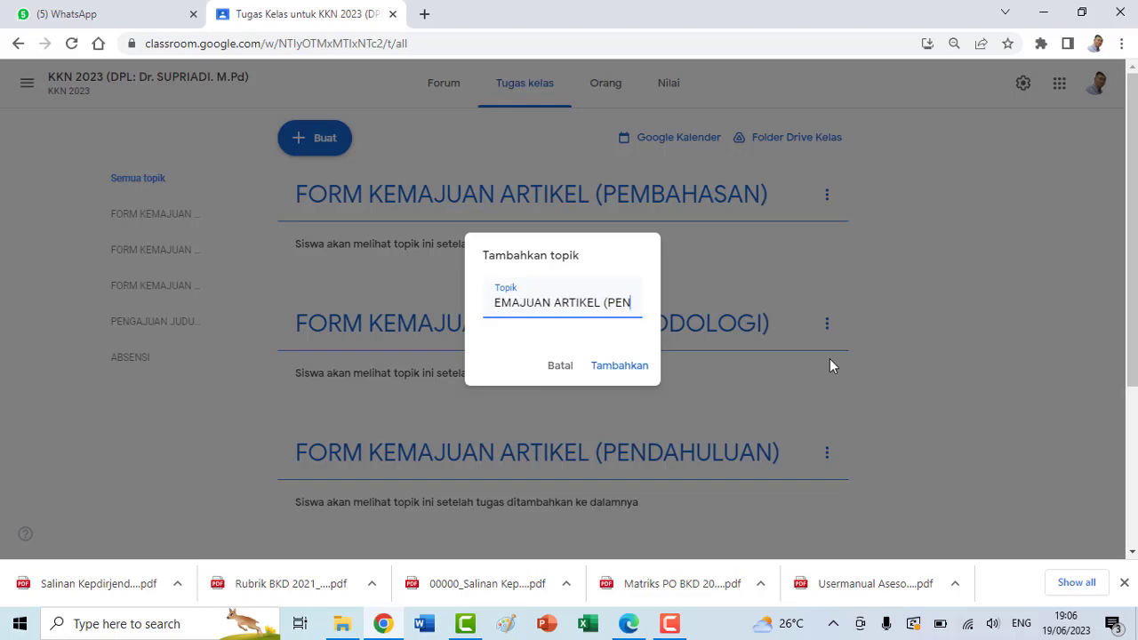
pyautogui.write('UTUP)')
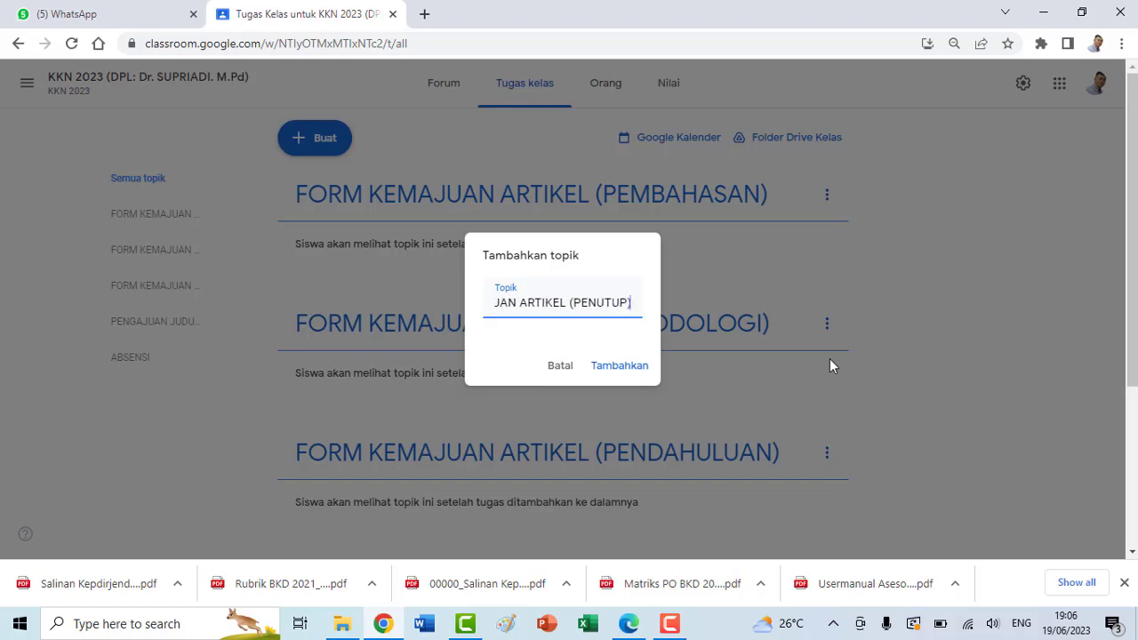
pyautogui.click(620, 372)
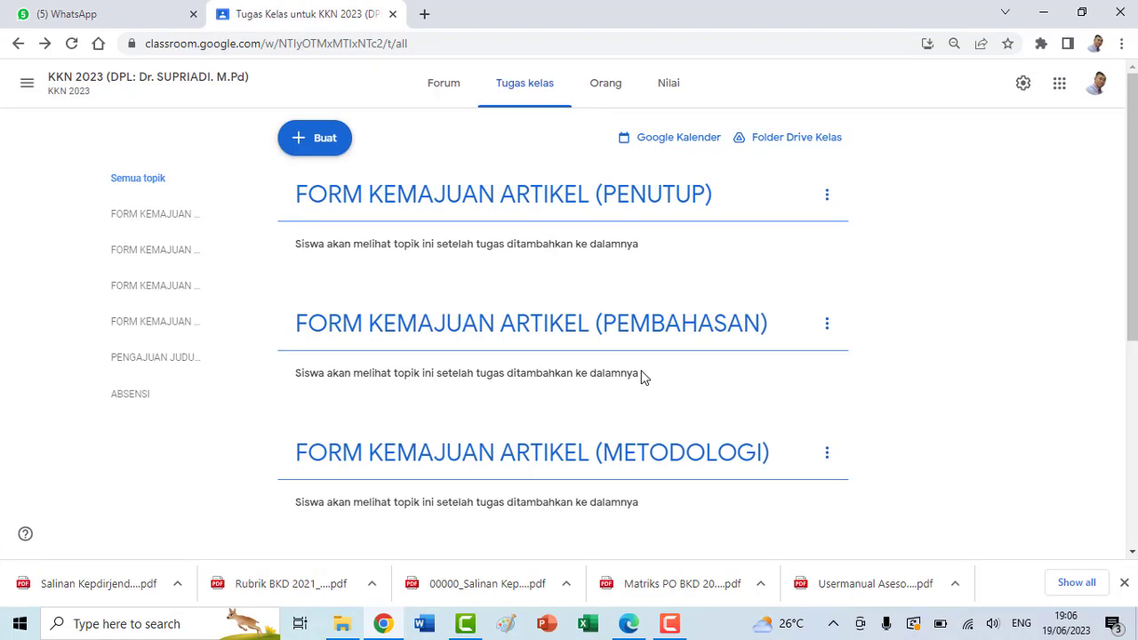
# Add a topic for submitting the complete manuscript, with a name starting FORM PENGAJUAN KESELURUHAN NASKAH, to the class's Tugas kelas
pyautogui.click(300, 140)
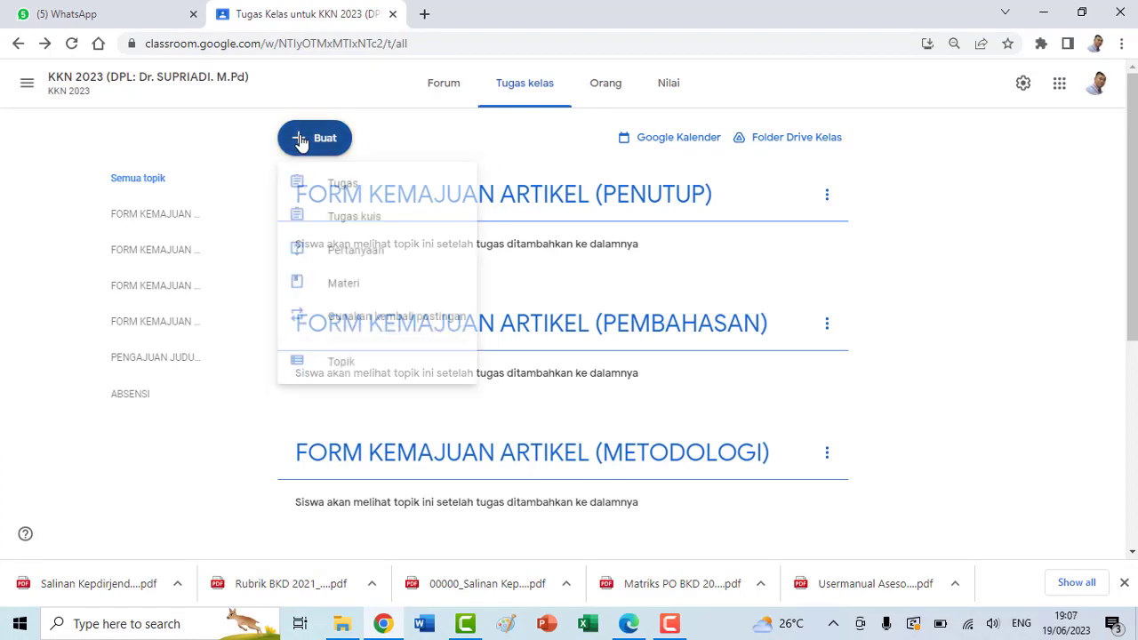
pyautogui.click(351, 378)
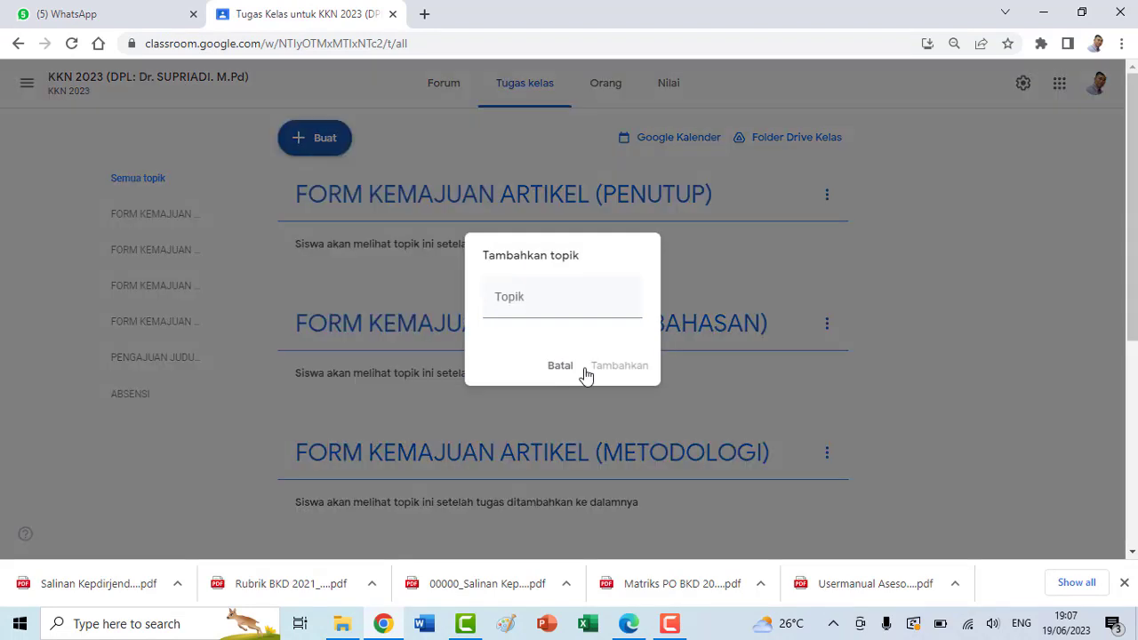
pyautogui.click(562, 308)
pyautogui.write('FORM ')
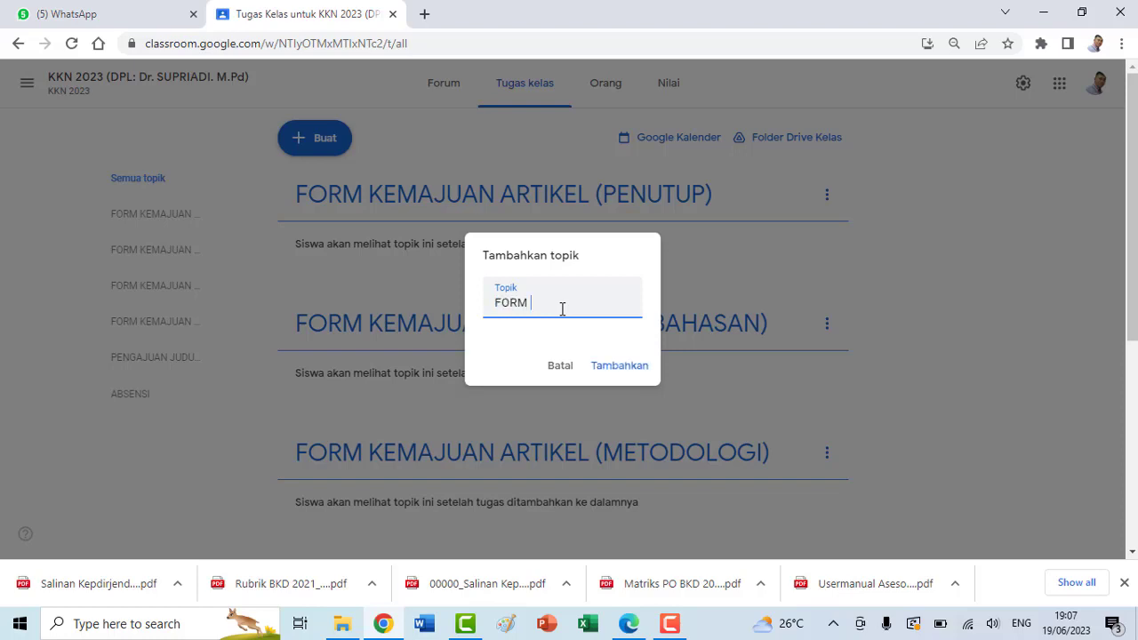
pyautogui.write('PENGAJUAN KES')
pyautogui.write('ELURUHAN NA')
pyautogui.write('SK')
pyautogui.press('BackSpace')
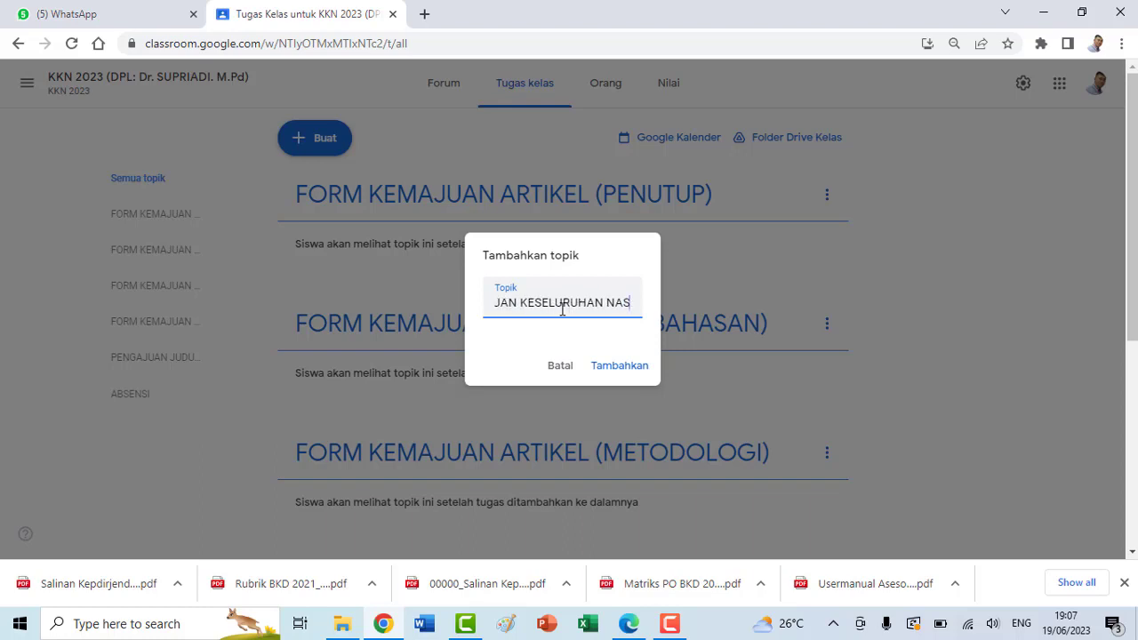
pyautogui.write('KAH')
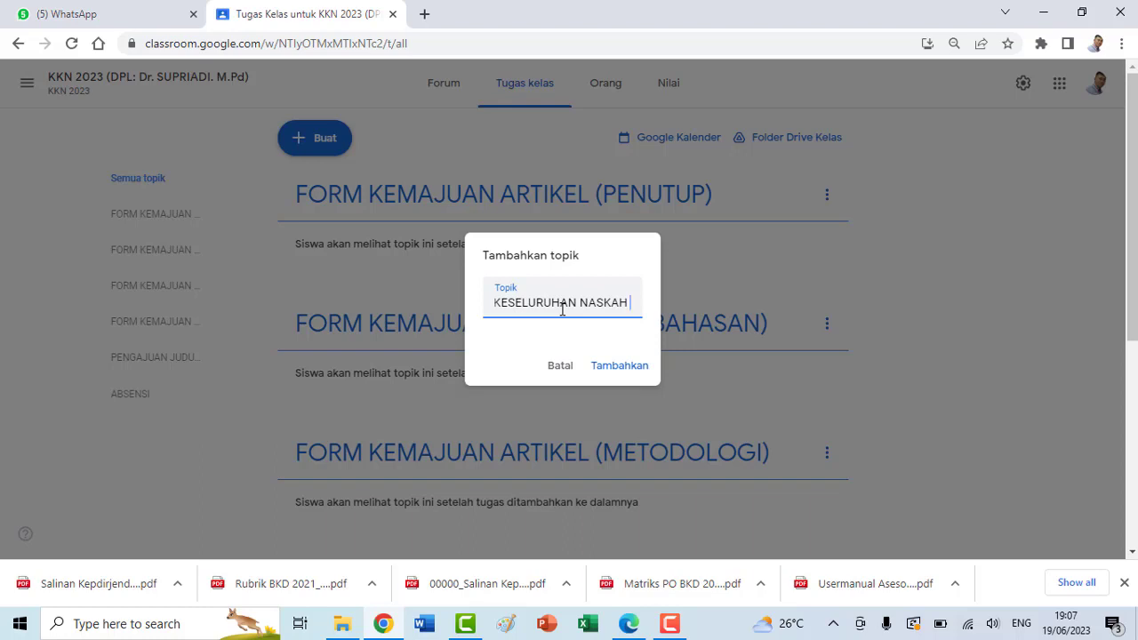
pyautogui.write(' A')
pyautogui.click(623, 366)
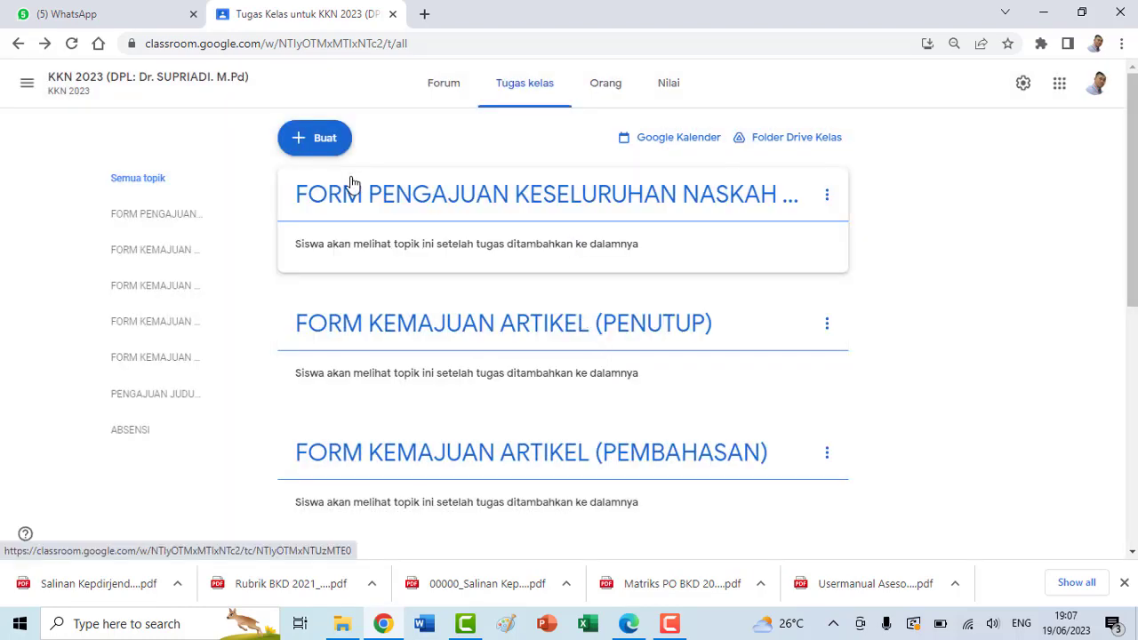
# Add a topic named FORM PENGAJUAN COVER BUKU to the class's Tugas kelas
pyautogui.click(313, 147)
pyautogui.click(347, 378)
pyautogui.write('FORM PENGAJUAN')
pyautogui.write('CO')
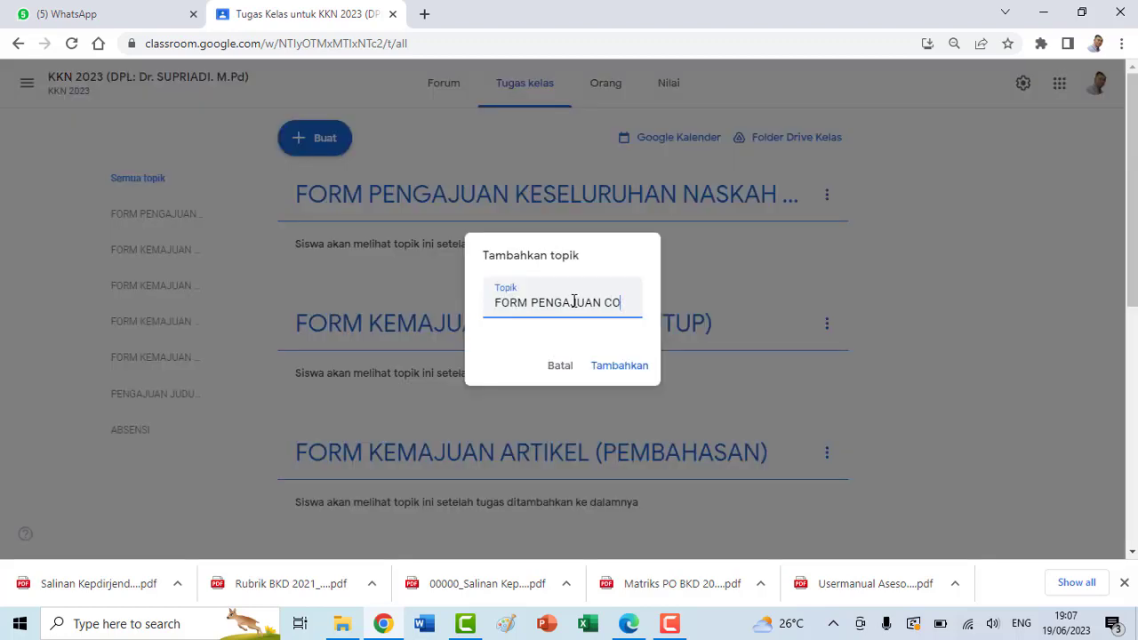
pyautogui.write('VER BUKU')
pyautogui.click(642, 366)
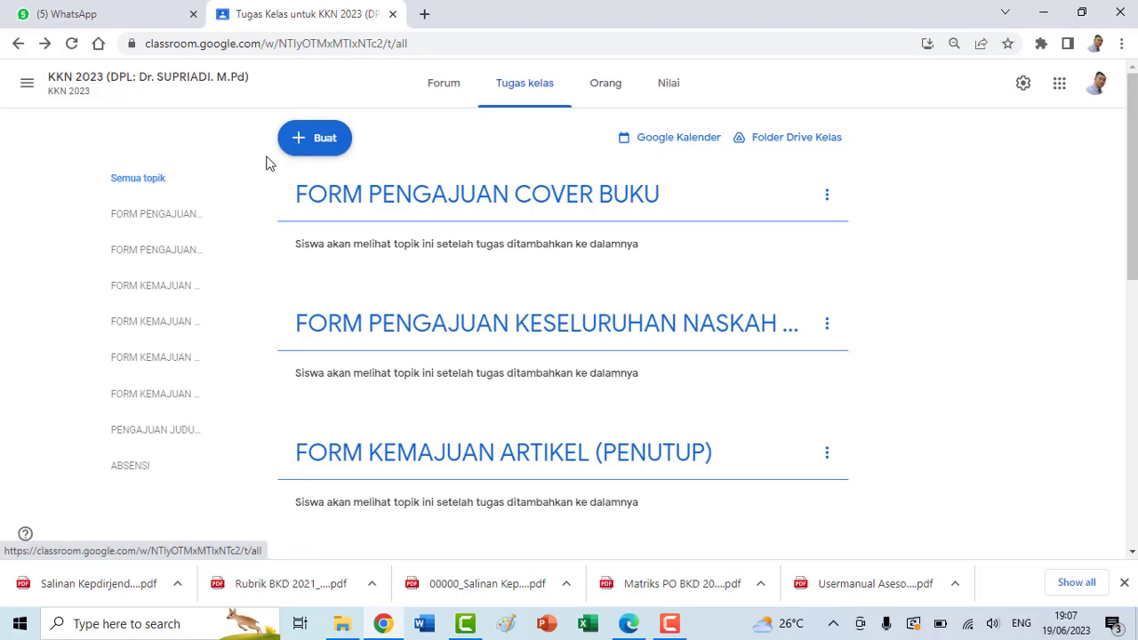
# Add a topic named KNOWLADGE BASE KKN 2023 to the class's Tugas kelas
pyautogui.click(307, 145)
pyautogui.click(355, 379)
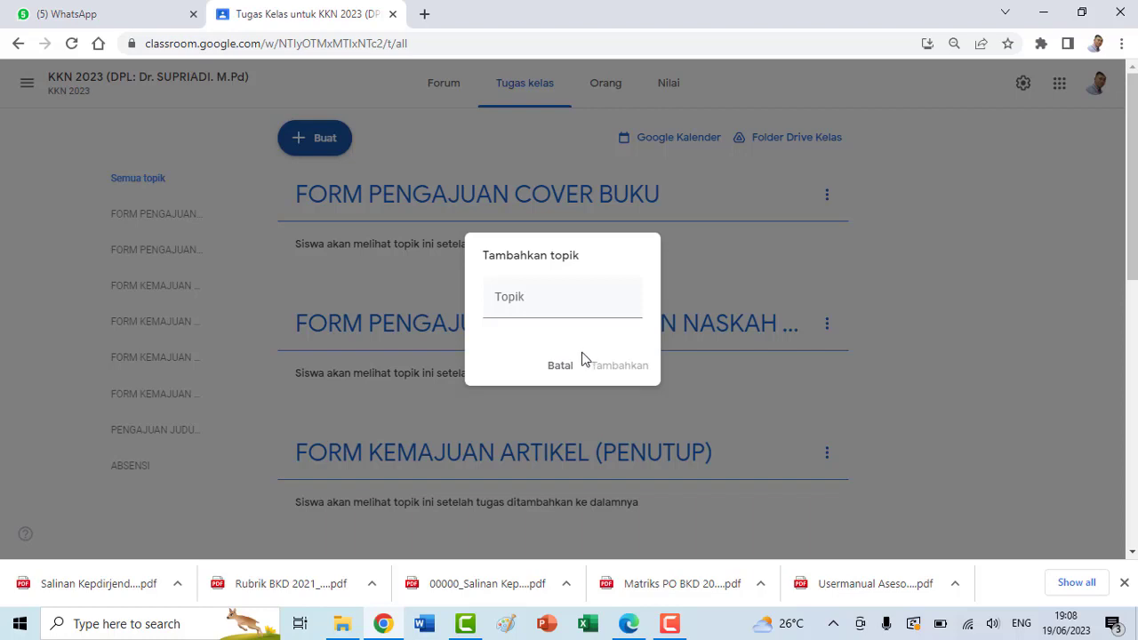
pyautogui.click(536, 305)
pyautogui.write('KNOWLADGE BASE')
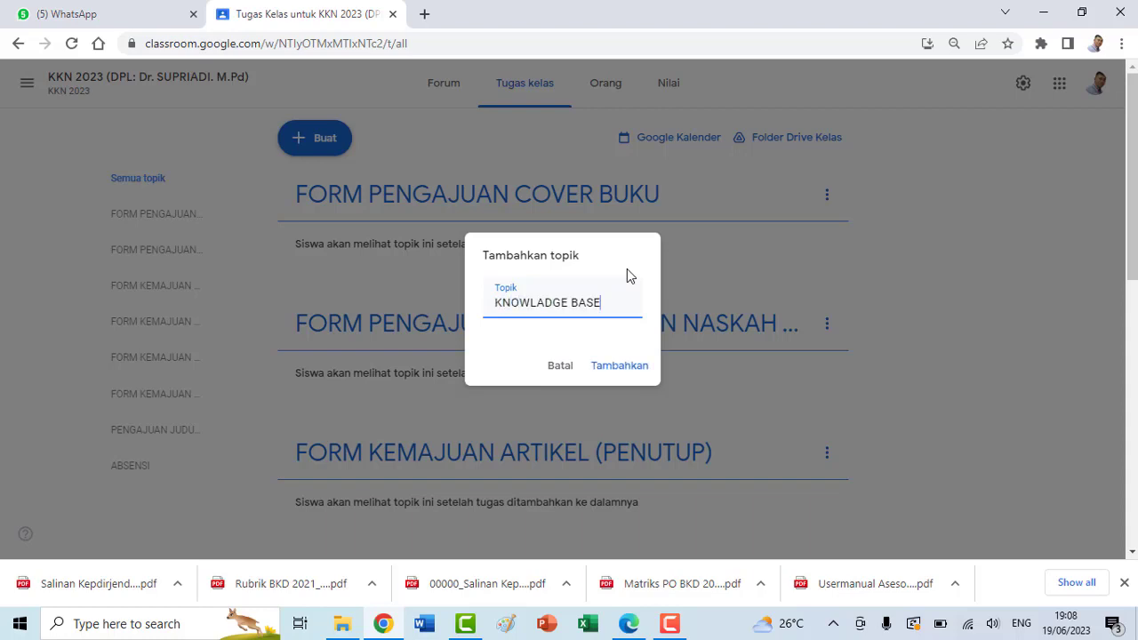
pyautogui.write(' KKN 2023')
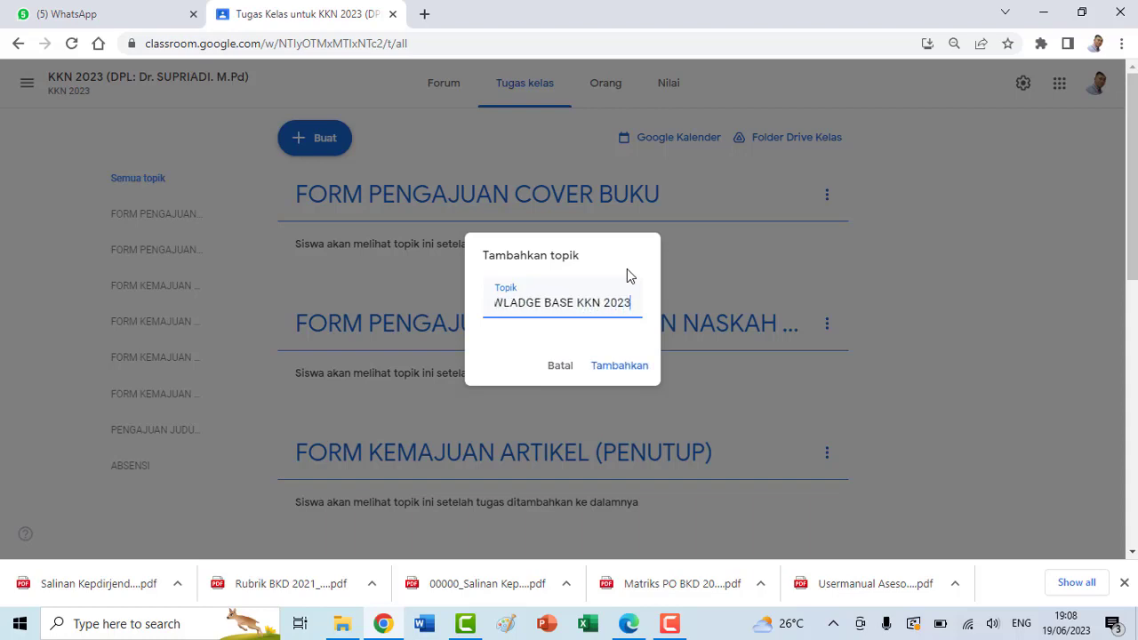
pyautogui.click(619, 367)
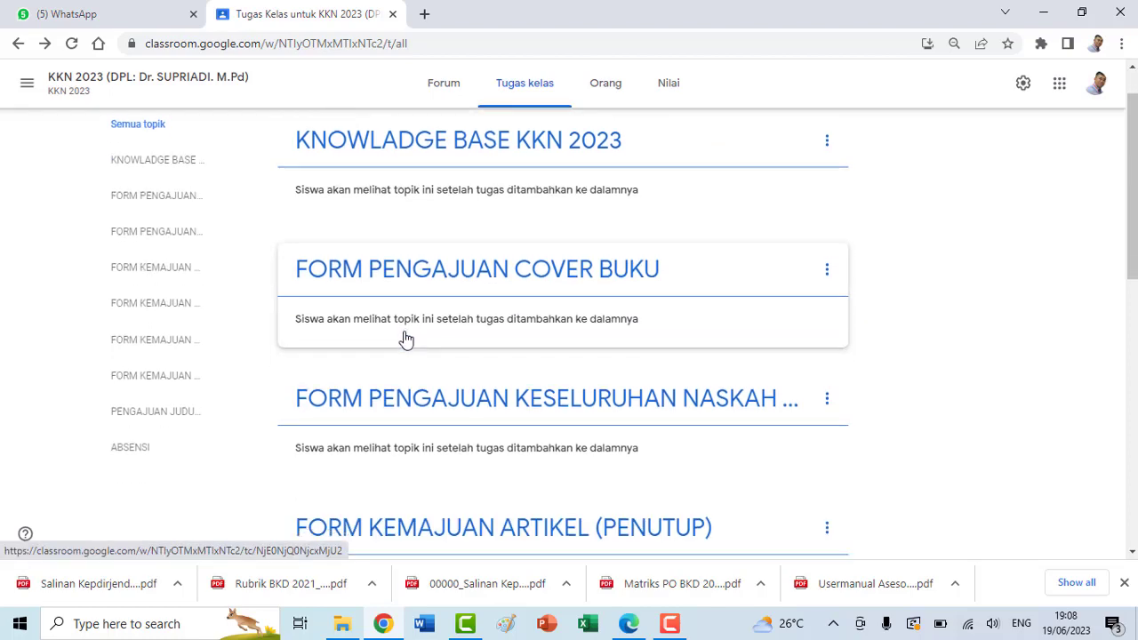
# Create a new question (Pertanyaan) in the classwork titled "Absen Pertemuan Pertama"
pyautogui.scroll(-1, 439, 369)
pyautogui.scroll(-5, 439, 369)
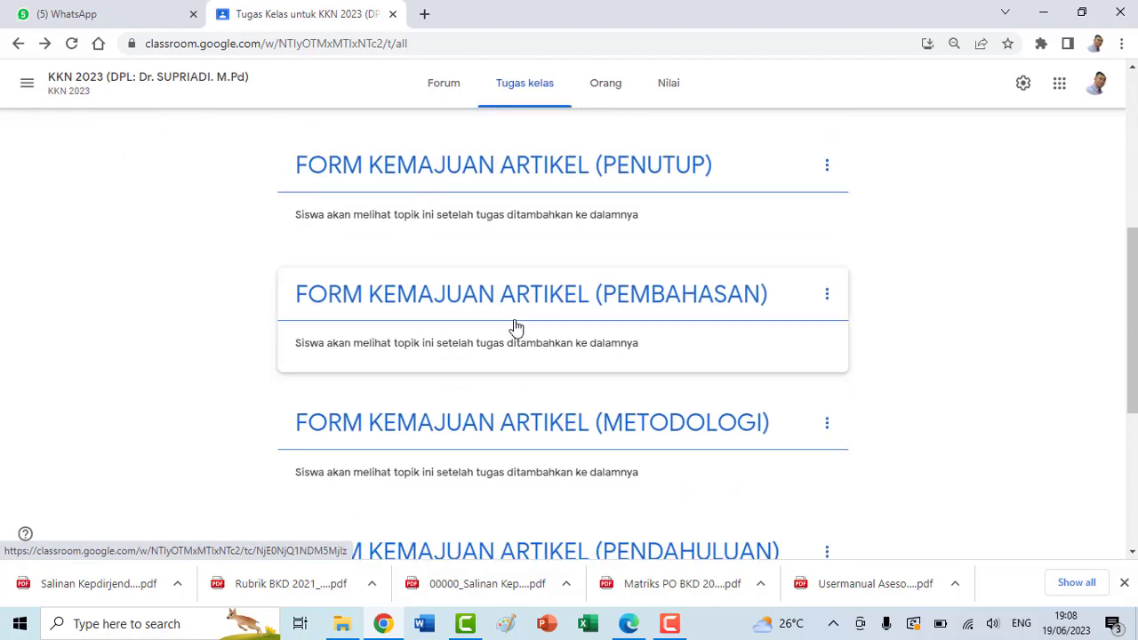
pyautogui.scroll(-3, 518, 334)
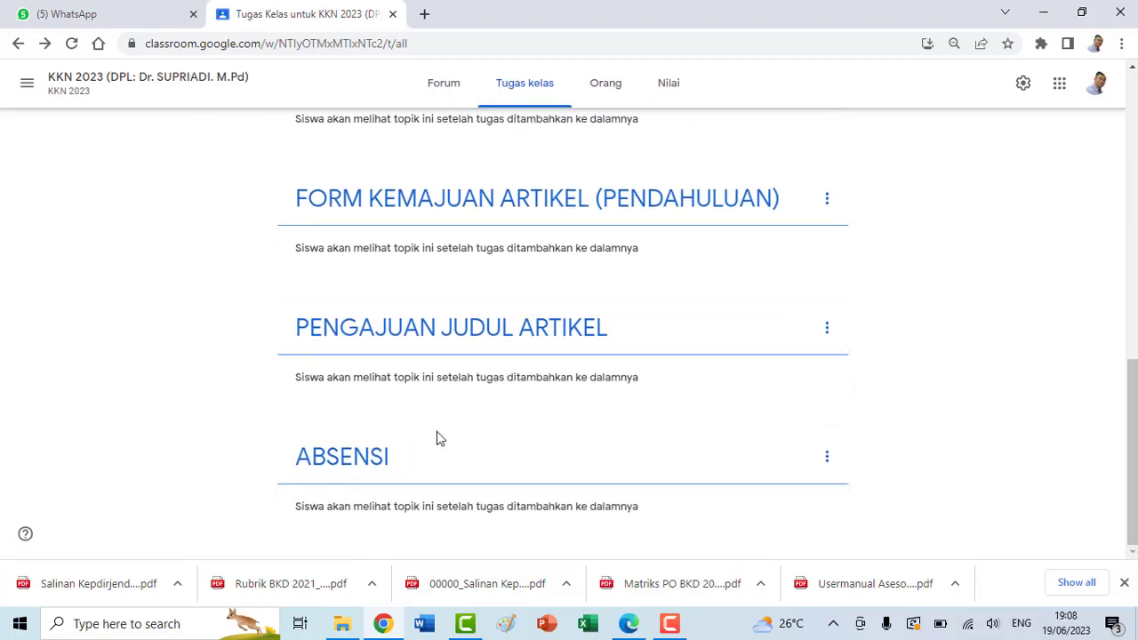
pyautogui.scroll(5, 861, 414)
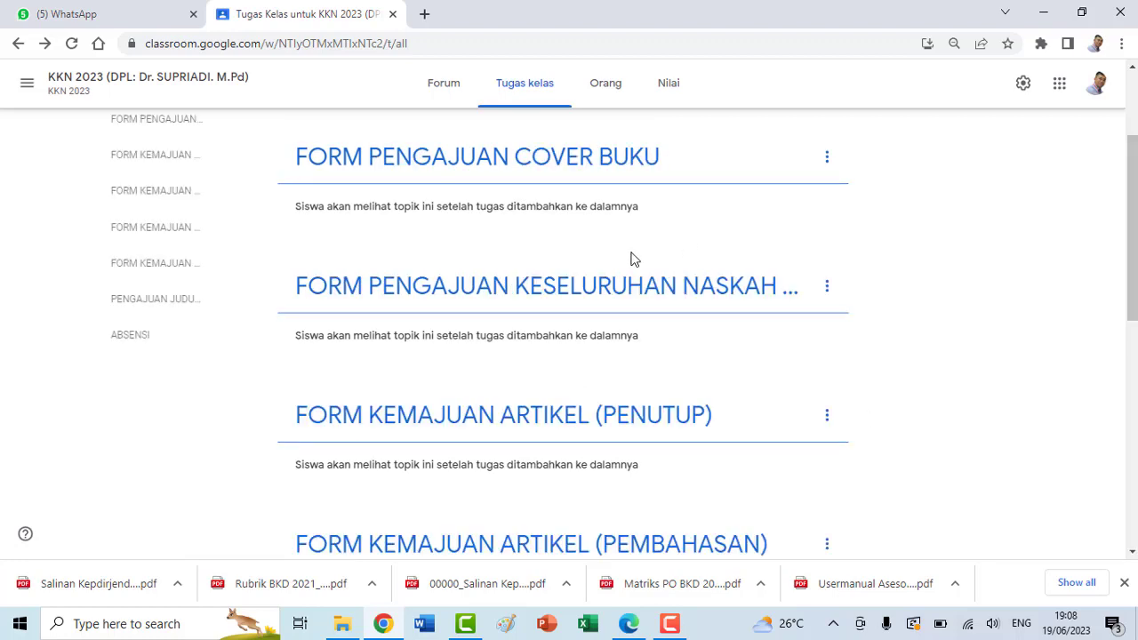
pyautogui.scroll(3, 896, 286)
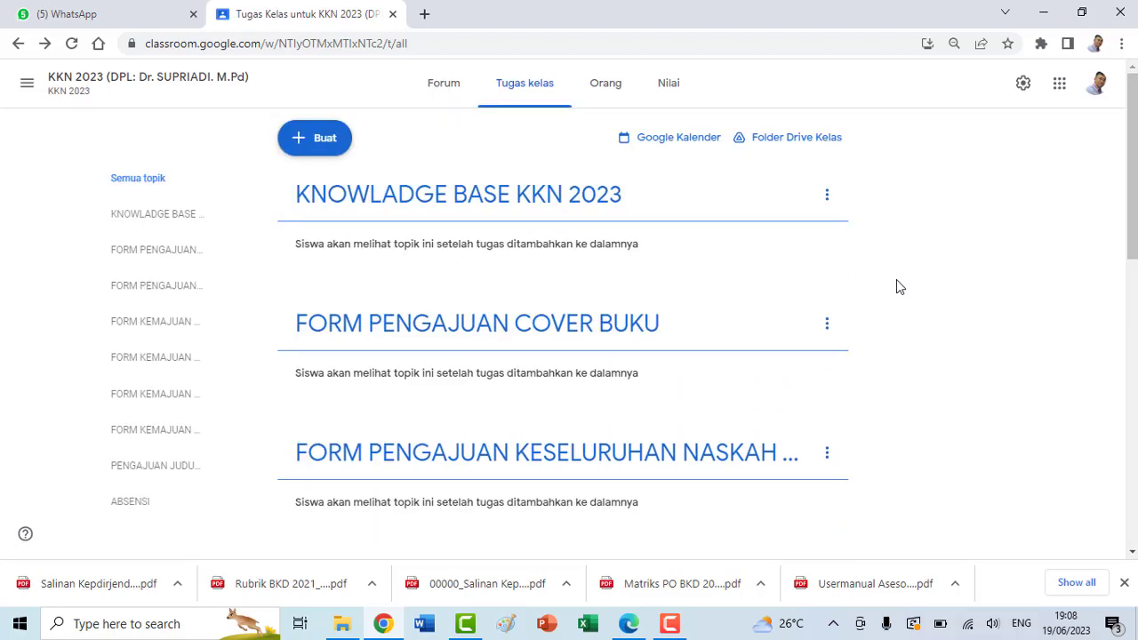
pyautogui.click(300, 143)
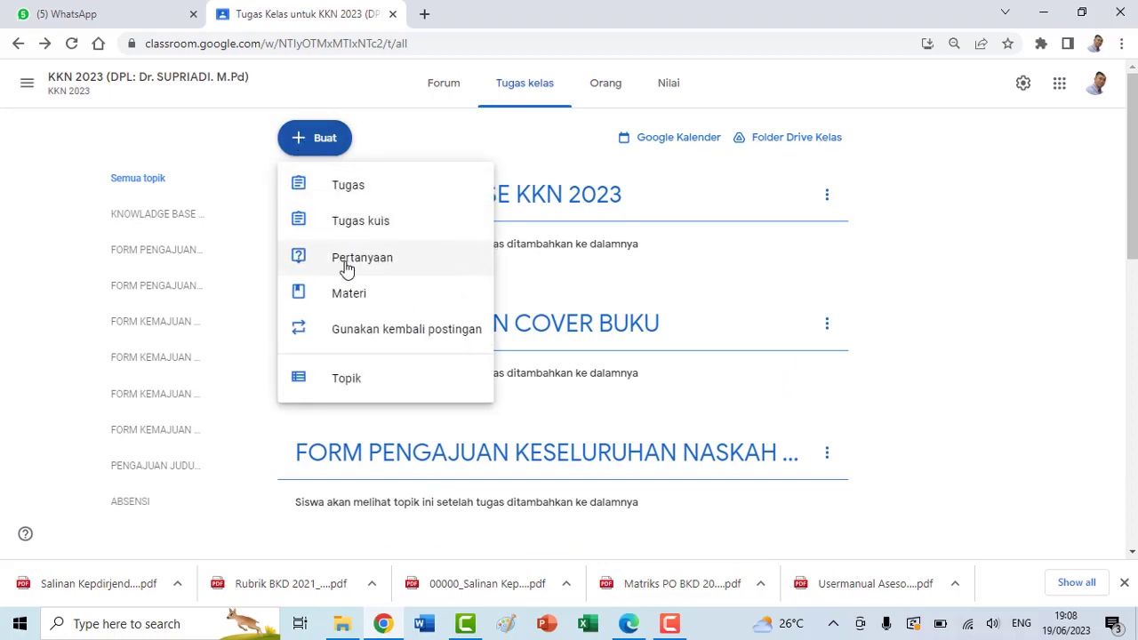
pyautogui.click(346, 269)
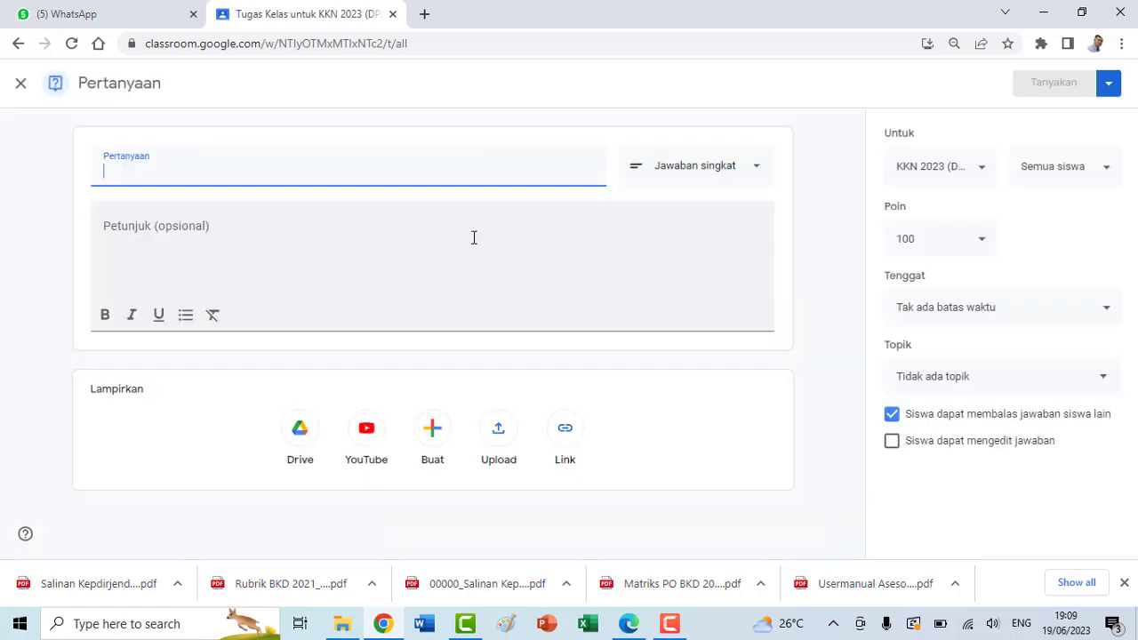
pyautogui.write('A')
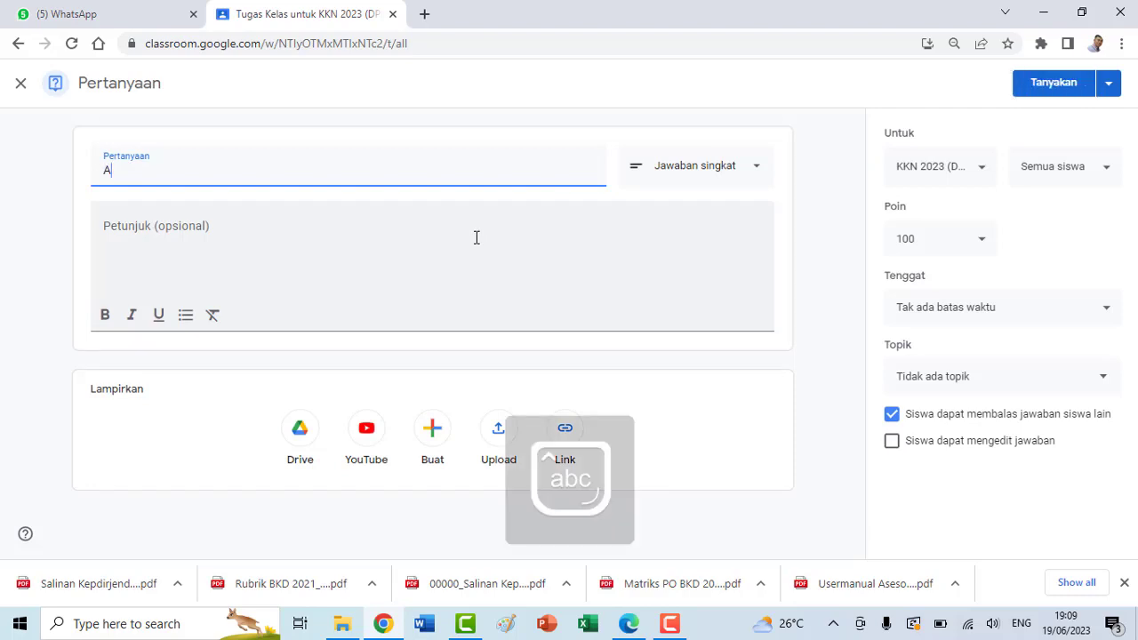
pyautogui.write('bsen Pertemuan Pertama')
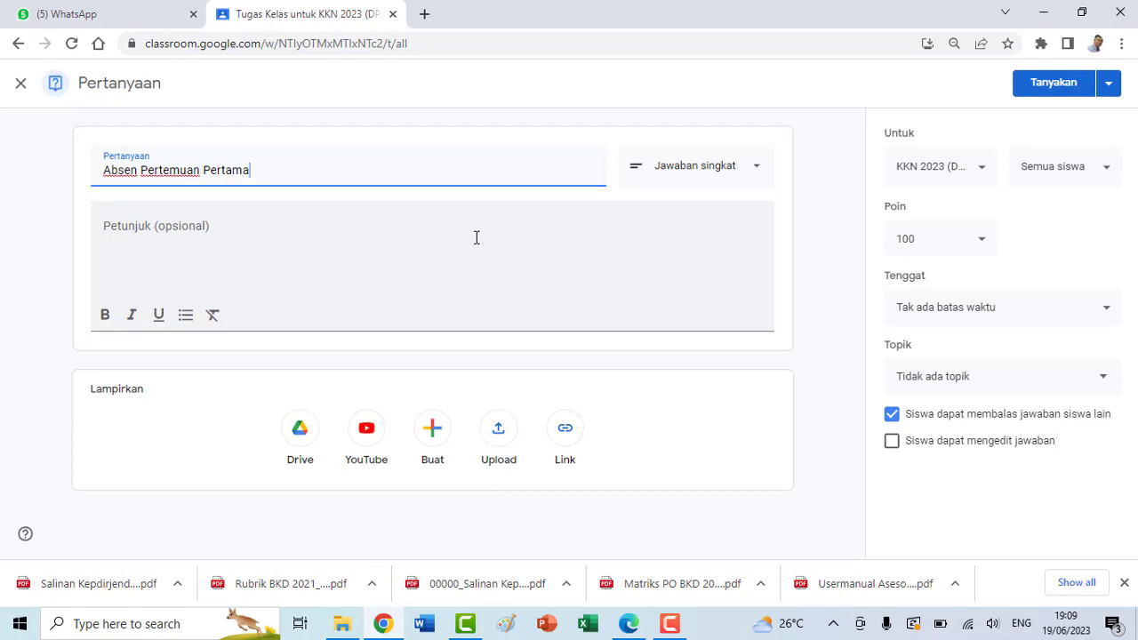
# Enter the question's instructions as "Berisi Perkenalan DPL dan Mahasiswa KKN dan Orientasi Pelaksanaan KKN" and make it multiple choice (Pilihan ganda)
pyautogui.click(477, 237)
pyautogui.write('Berisi')
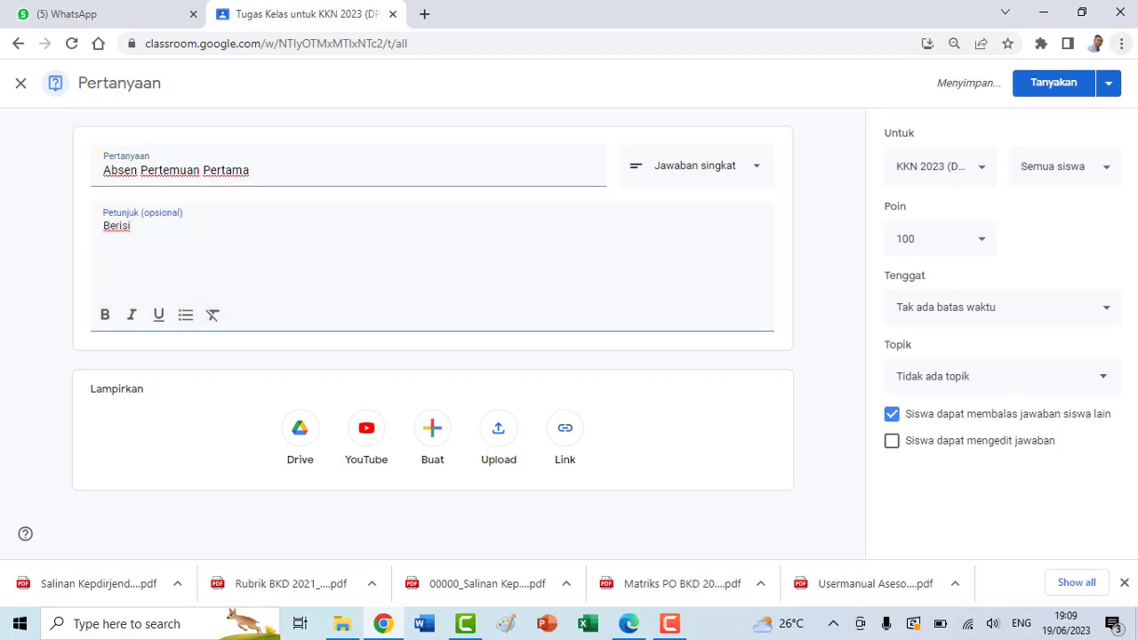
pyautogui.write(' Perkenal')
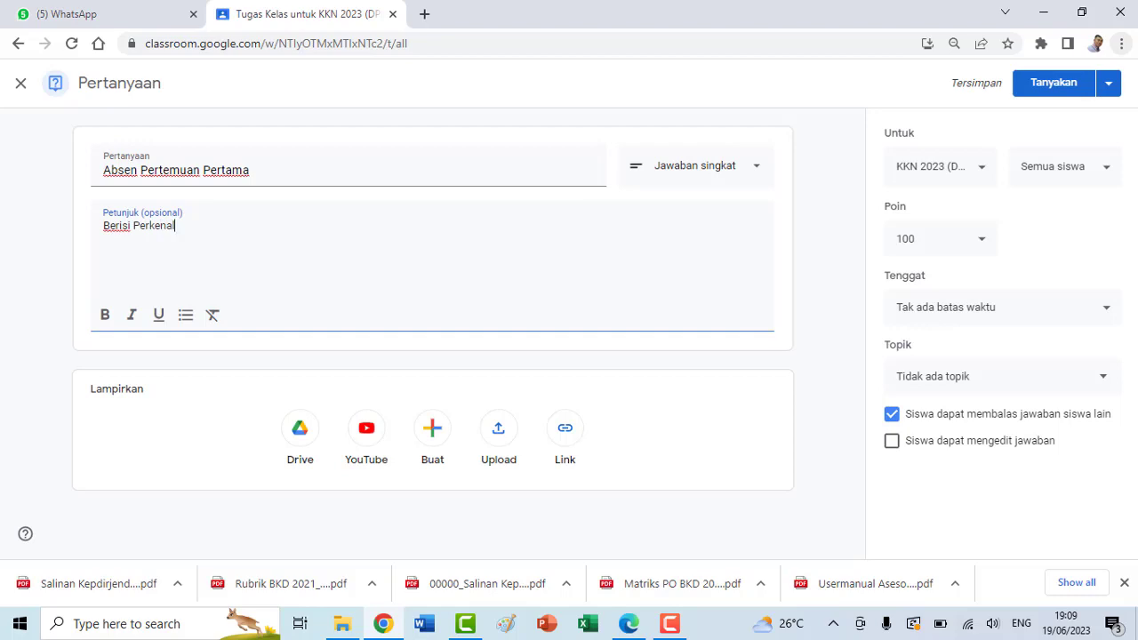
pyautogui.write('an ')
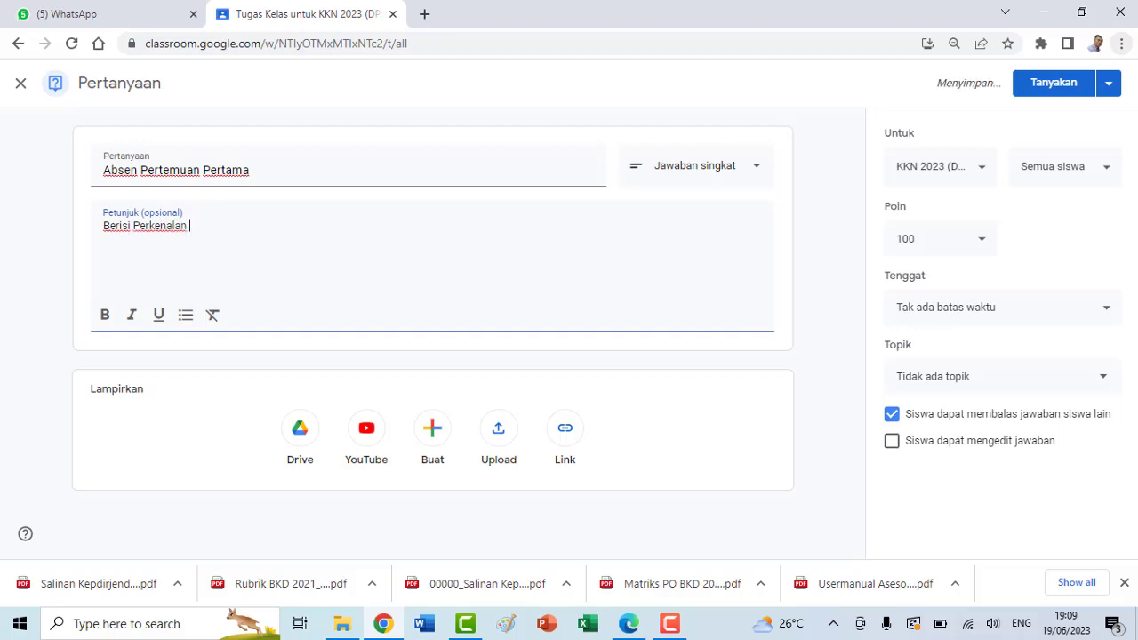
pyautogui.write('DPL dan Mahasiswa KKN dan')
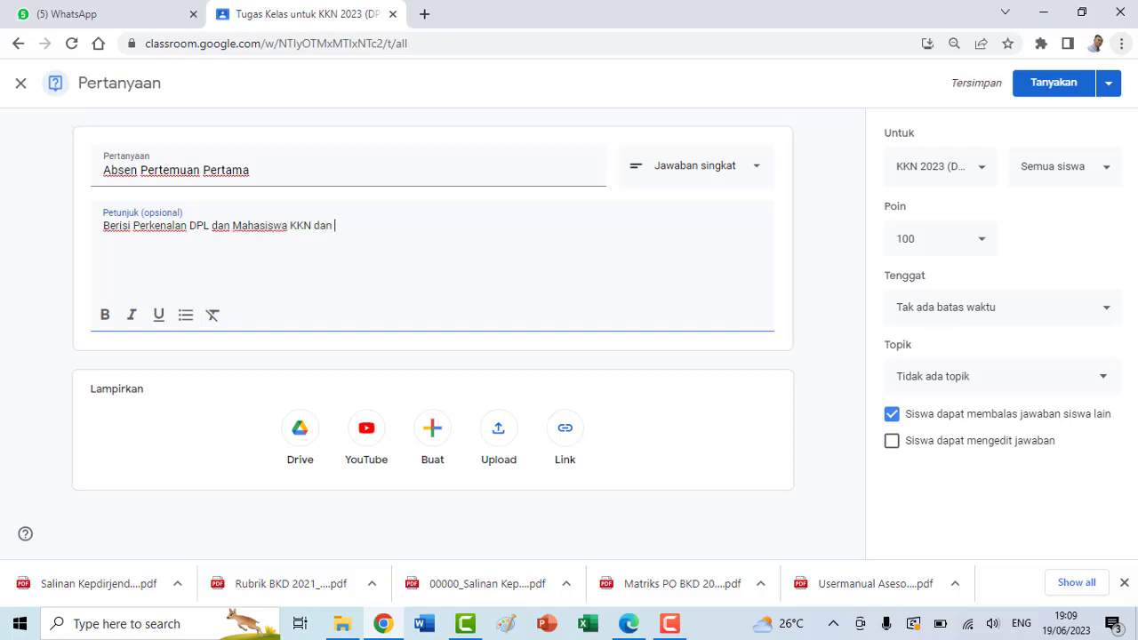
pyautogui.write('Orientas')
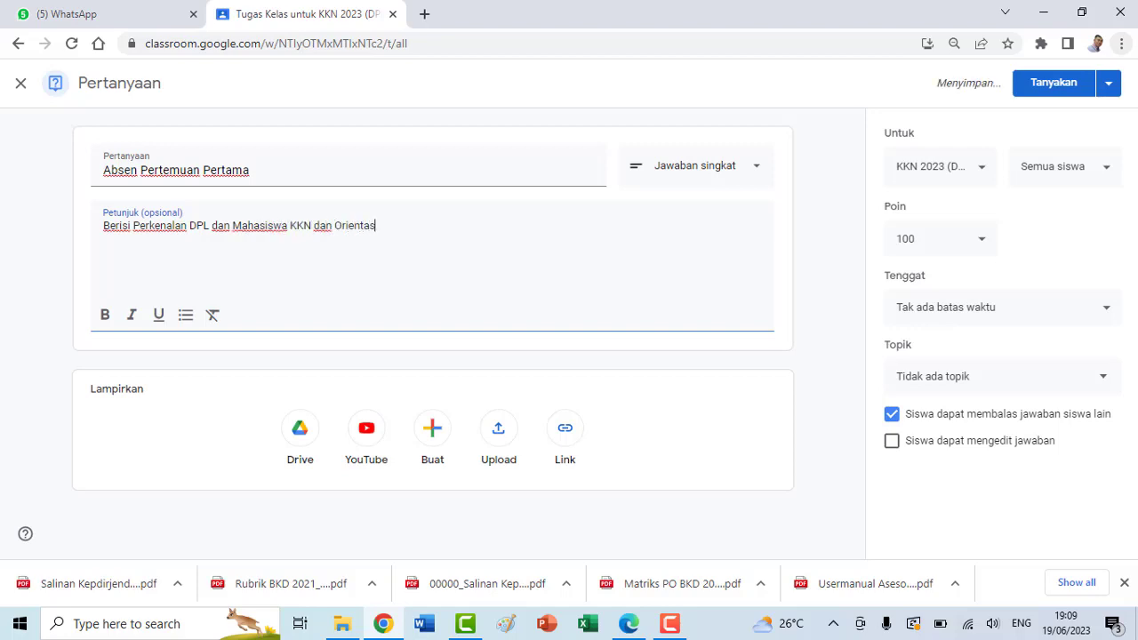
pyautogui.write('i Pelaksanaan KKN')
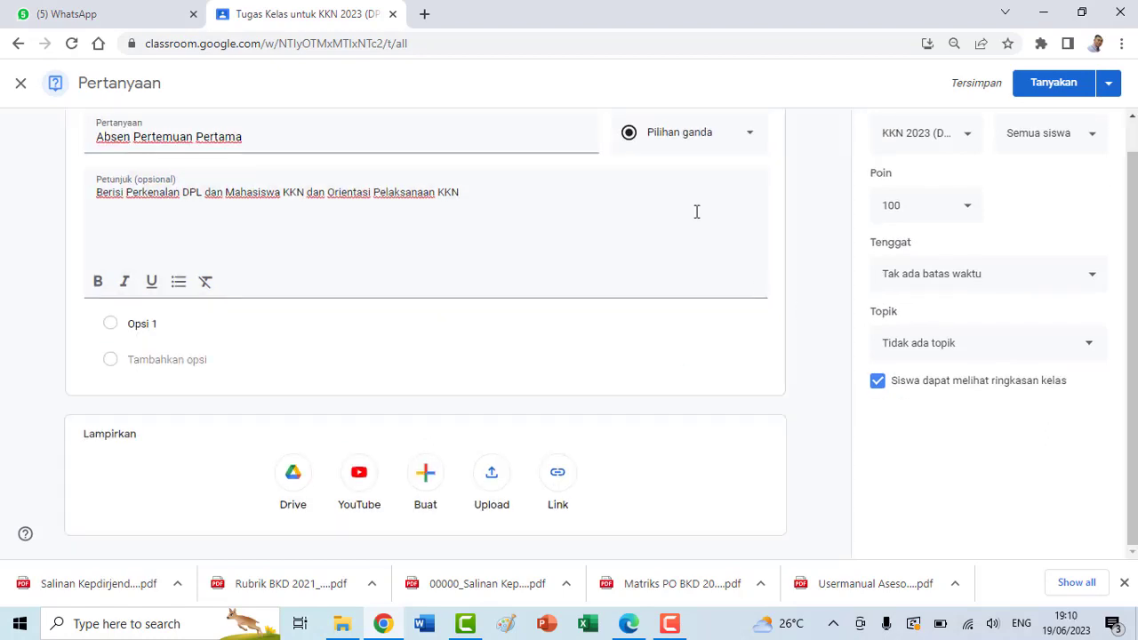
# Fill in the attendance question's answer options as Hadir, Sakit, Izin and Tanpa Keterangan
pyautogui.click(131, 324)
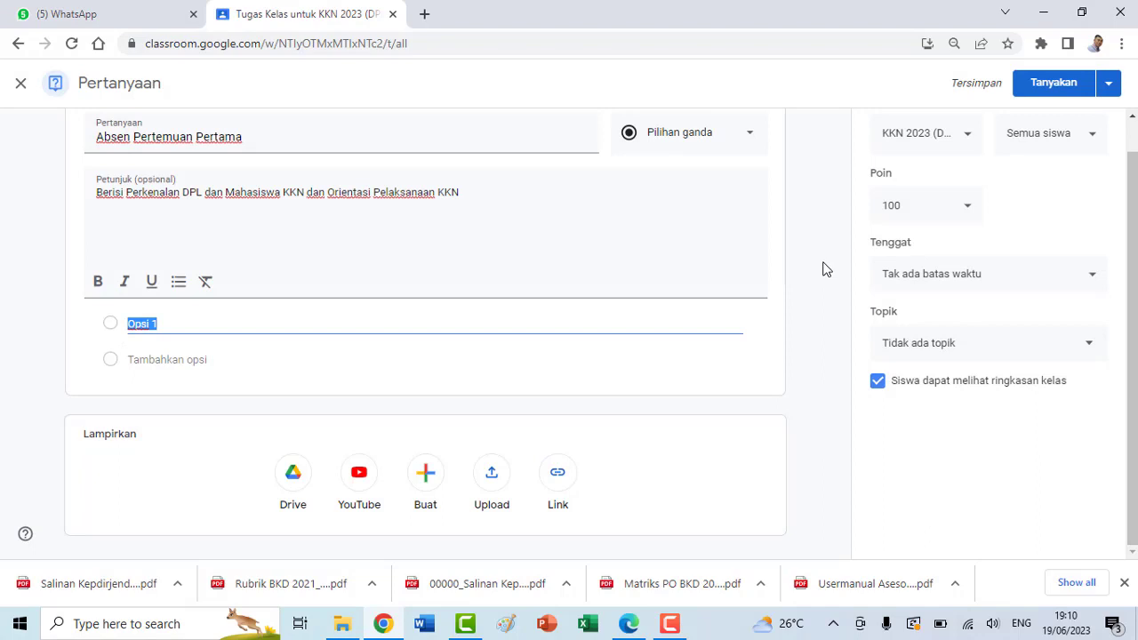
pyautogui.write('Hadi')
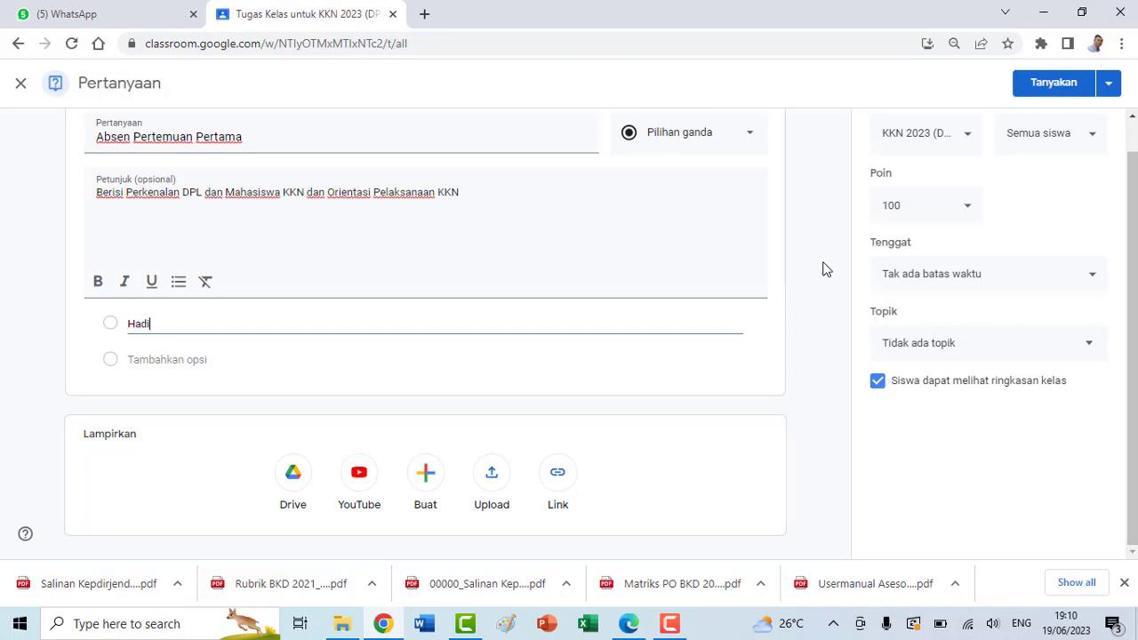
pyautogui.write('r')
pyautogui.press('Return')
pyautogui.write('Sakit')
pyautogui.press('Return')
pyautogui.write('Izi')
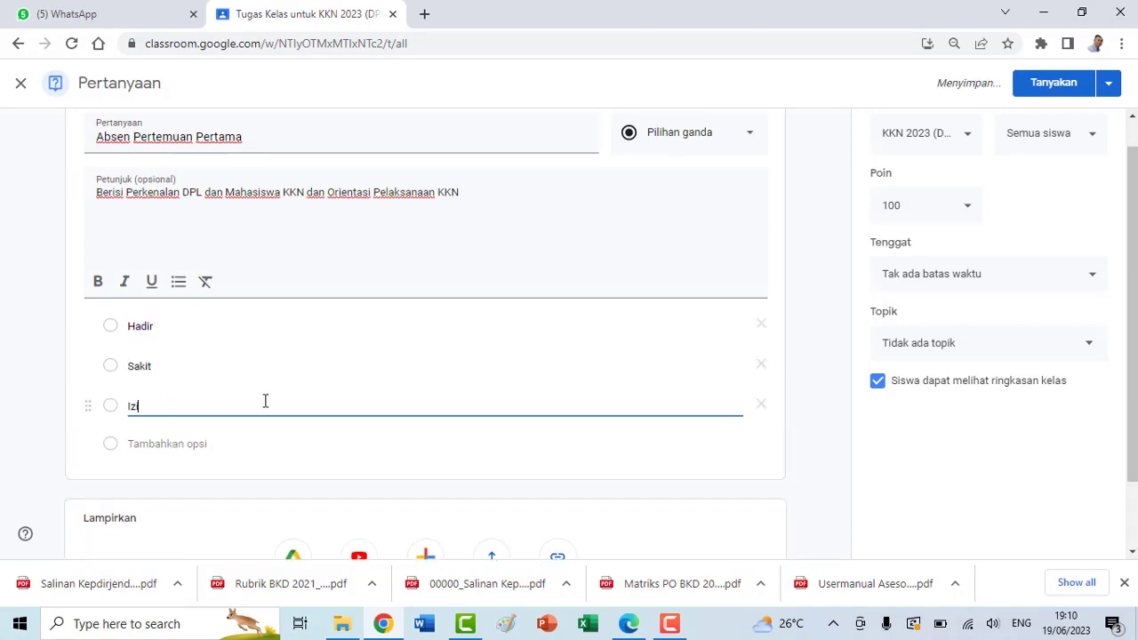
pyautogui.write('n')
pyautogui.click(184, 444)
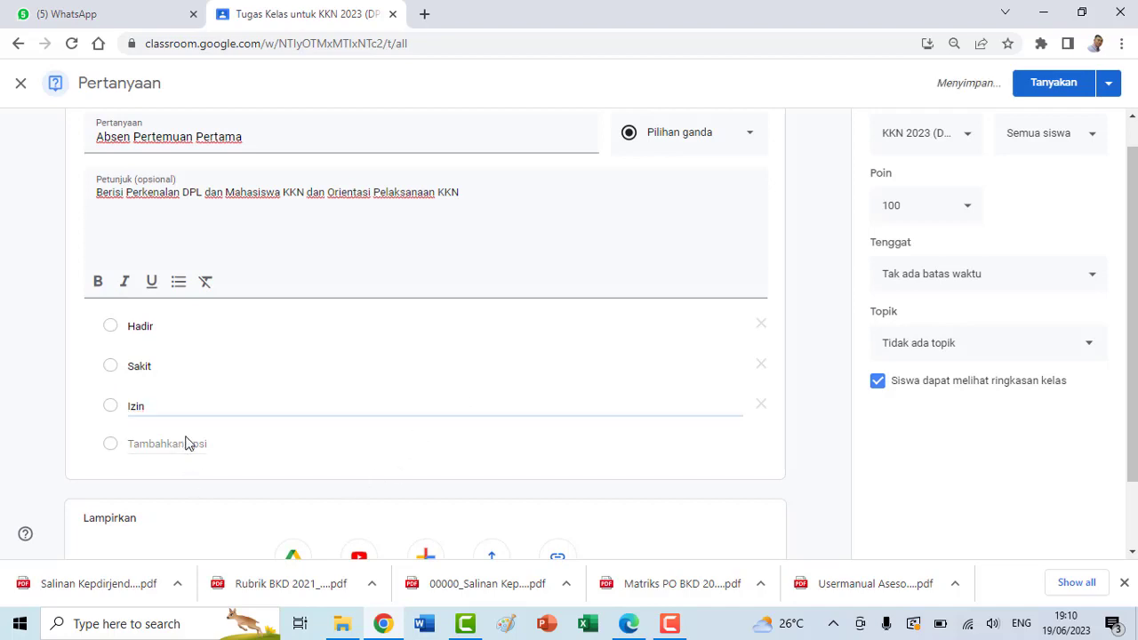
pyautogui.write('Tan')
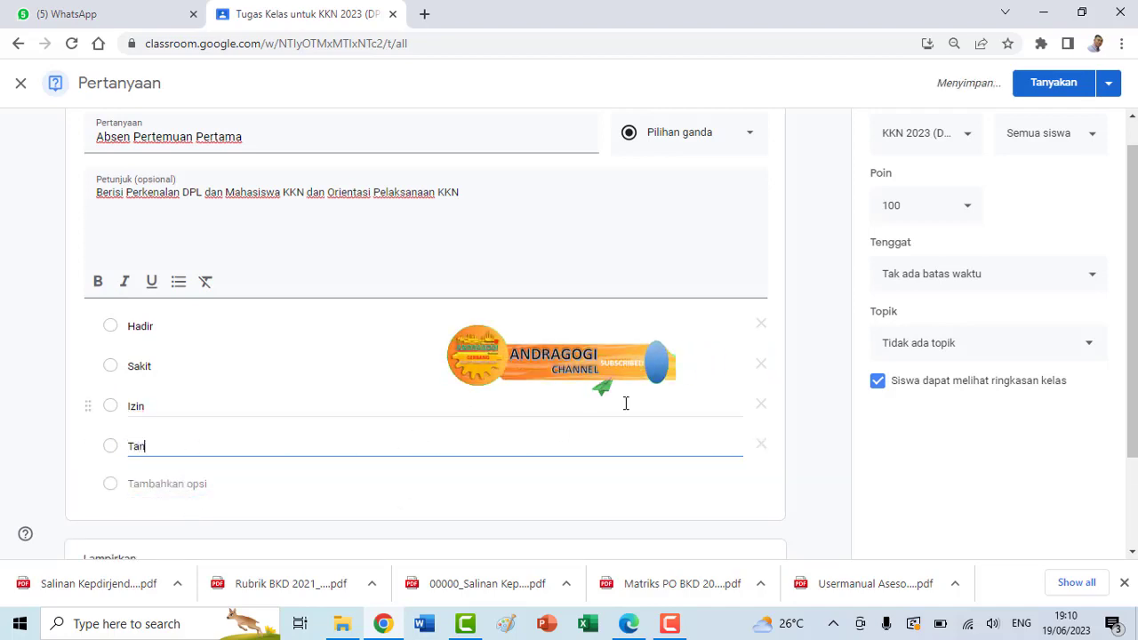
pyautogui.write('pa Keterangan')
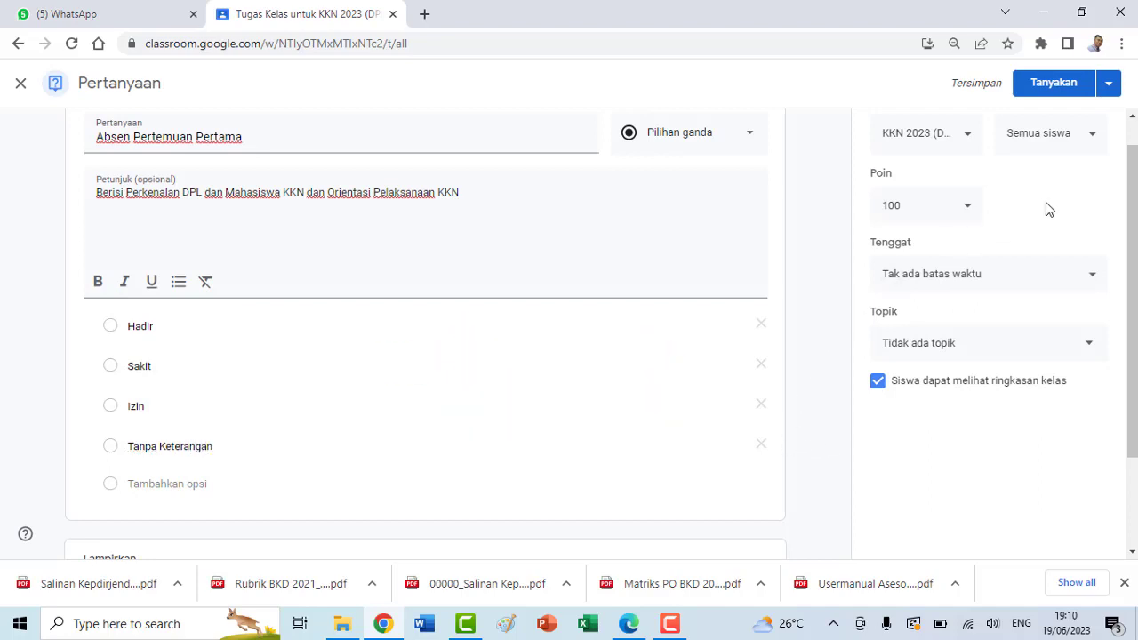
# Set the first-meeting attendance question's points (Poin) to ungraded (Tidak dinilai)
pyautogui.scroll(1, 1044, 208)
pyautogui.click(969, 244)
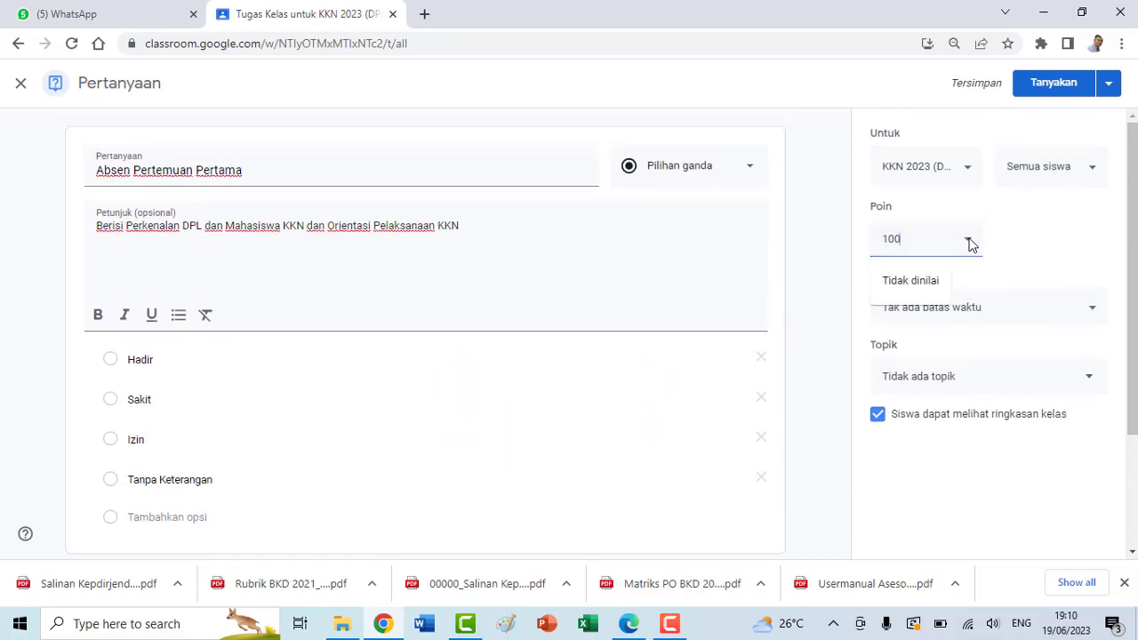
pyautogui.click(916, 283)
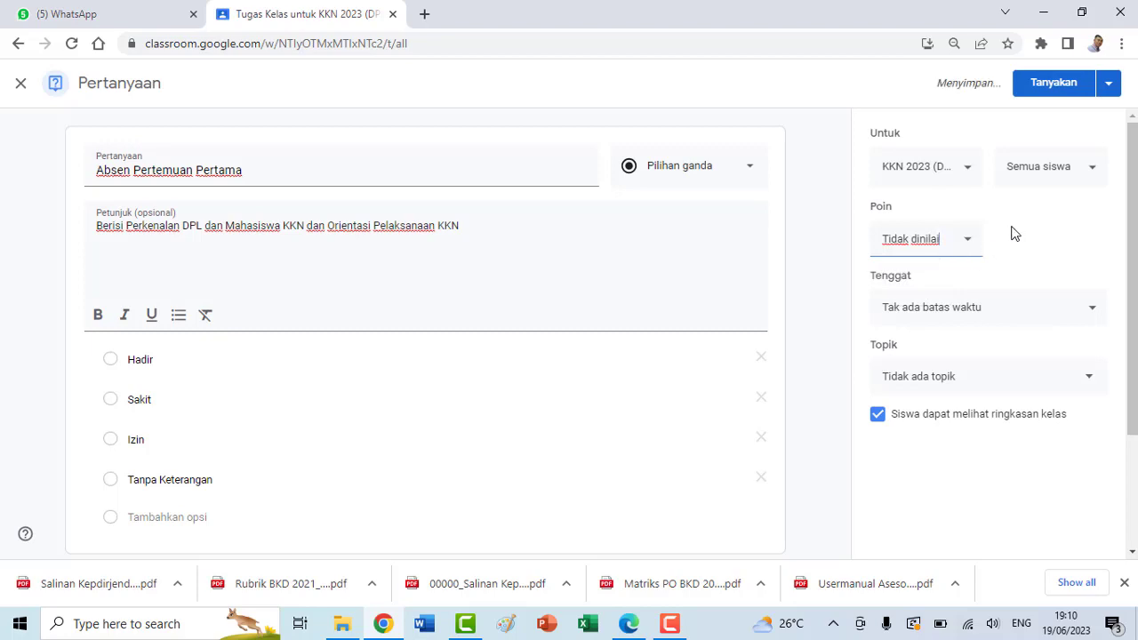
# Set the question's deadline (Tenggat) to 19 Jun 2023 at 20.30 and post it to the class
pyautogui.click(1094, 313)
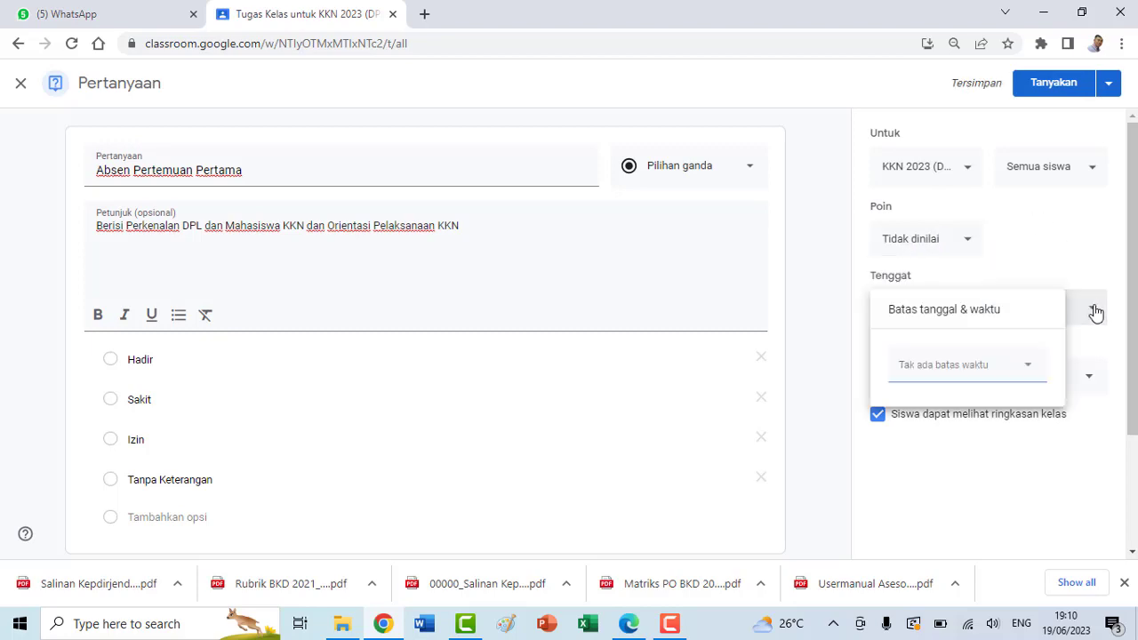
pyautogui.click(1021, 368)
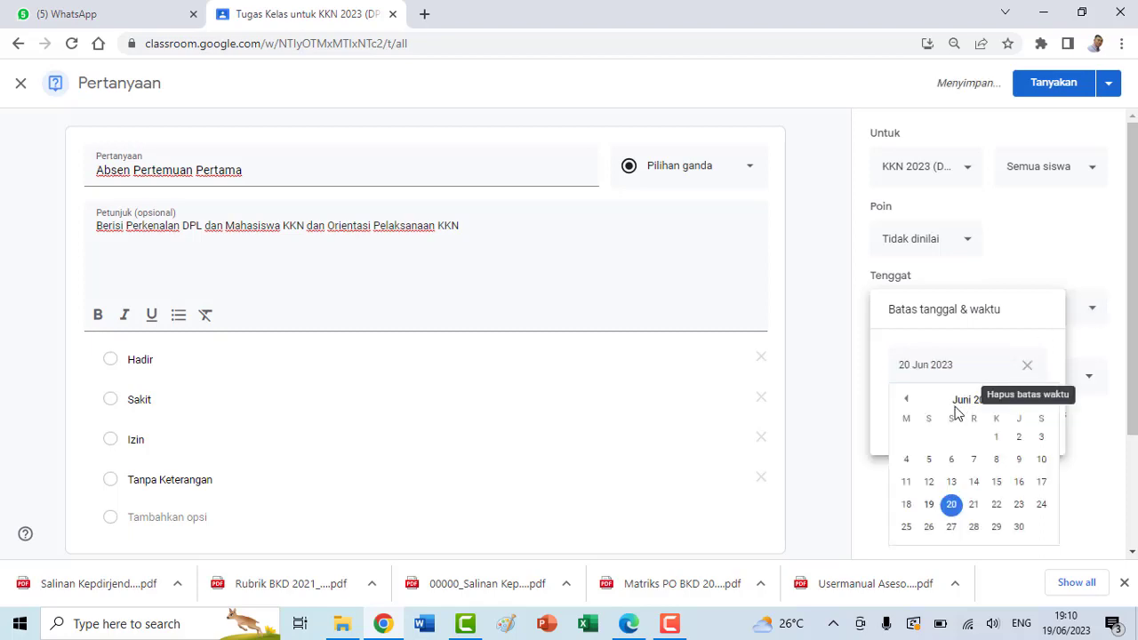
pyautogui.click(931, 505)
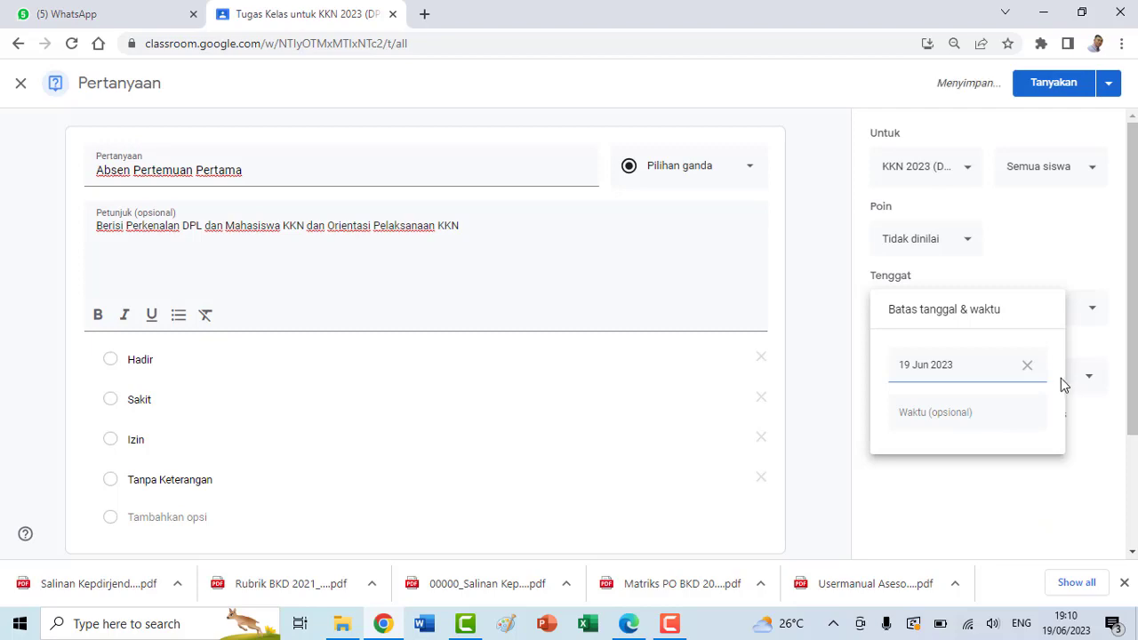
pyautogui.click(965, 416)
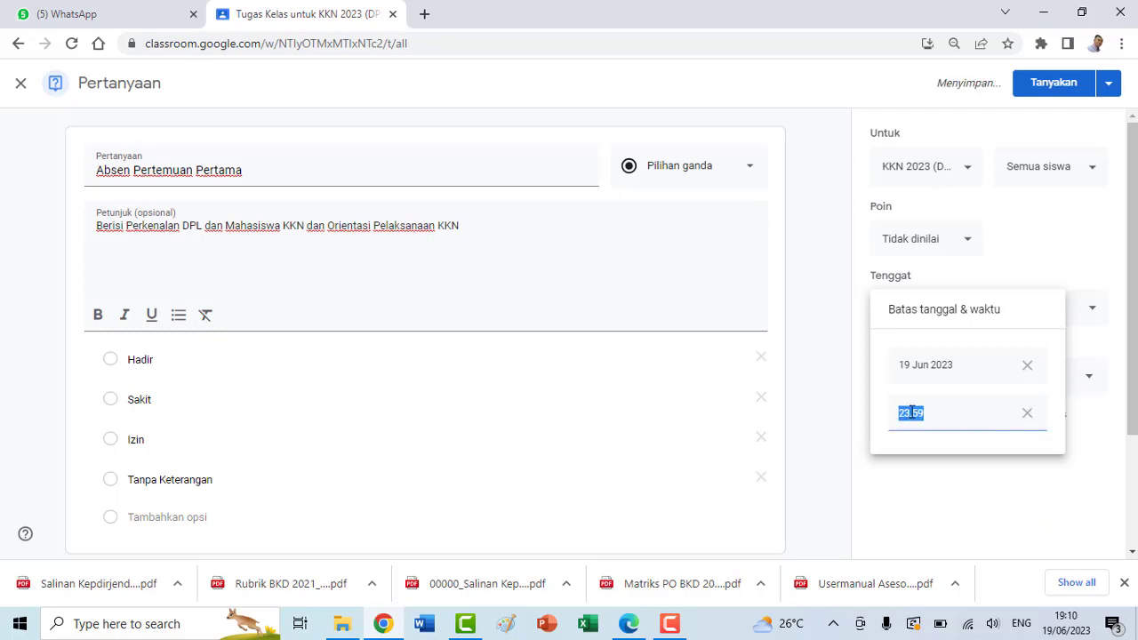
pyautogui.write('19.30')
pyautogui.press('BackSpace')
pyautogui.press('BackSpace')
pyautogui.write('20.30')
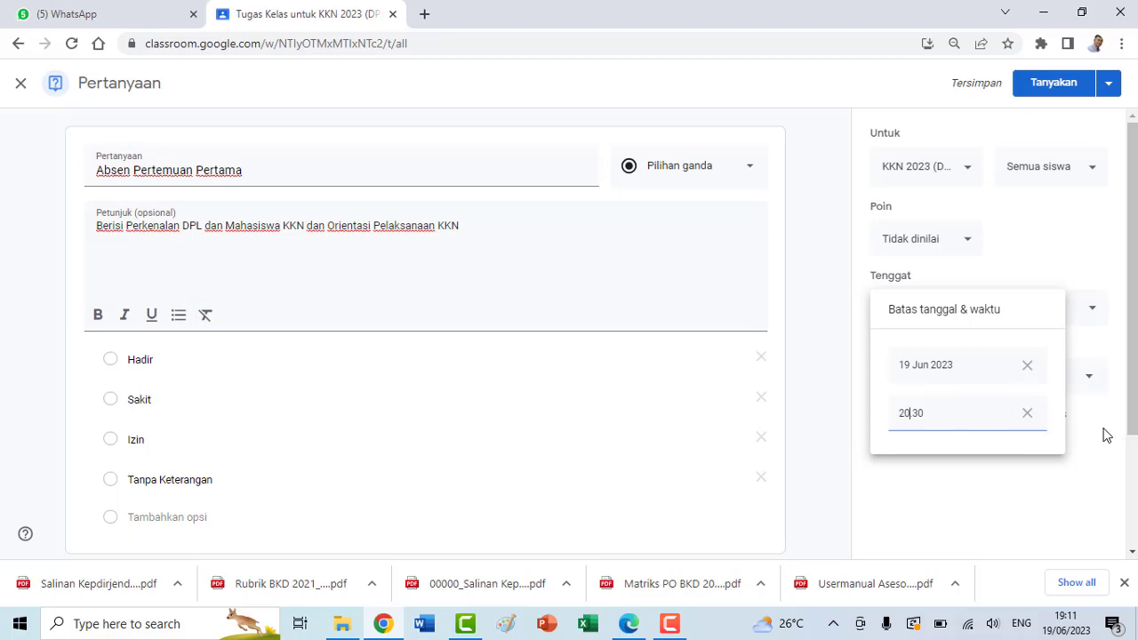
pyautogui.click(1099, 462)
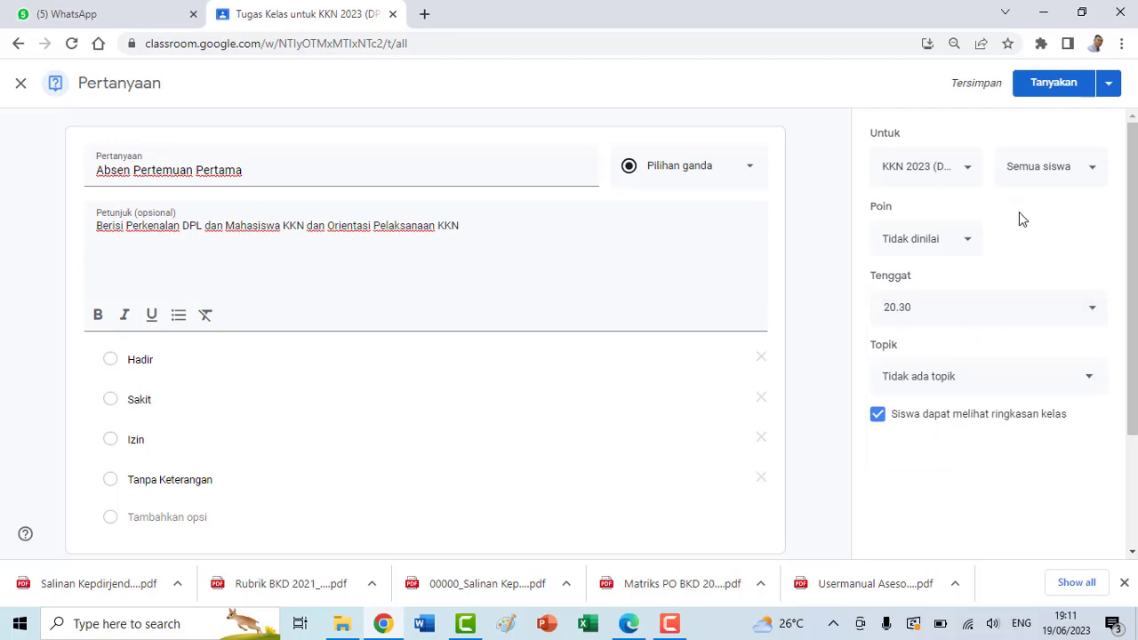
pyautogui.click(1045, 83)
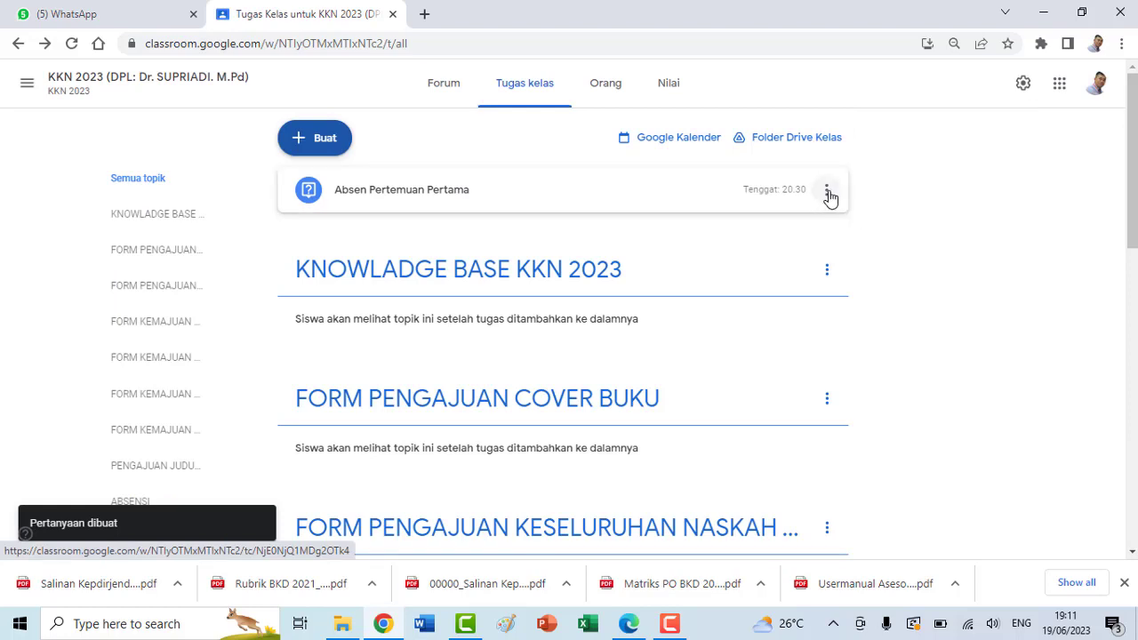
# Move the Absen Pertemuan Pertama question into the ABSENSI topic
pyautogui.click(828, 192)
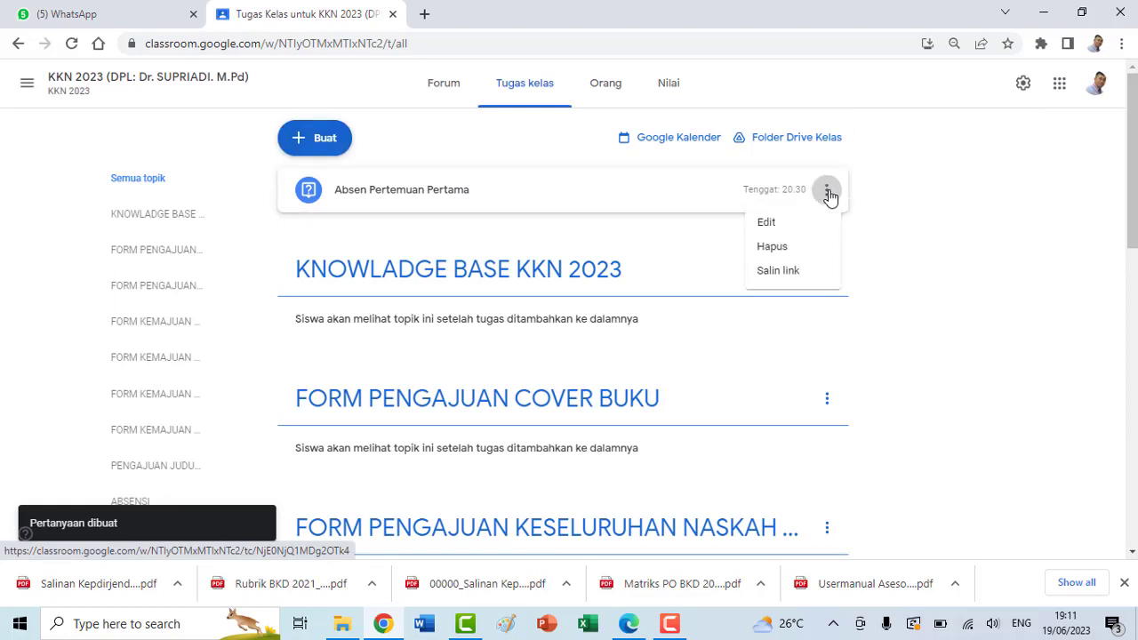
pyautogui.click(943, 218)
pyautogui.moveTo(429, 203); pyautogui.dragTo(456, 500)
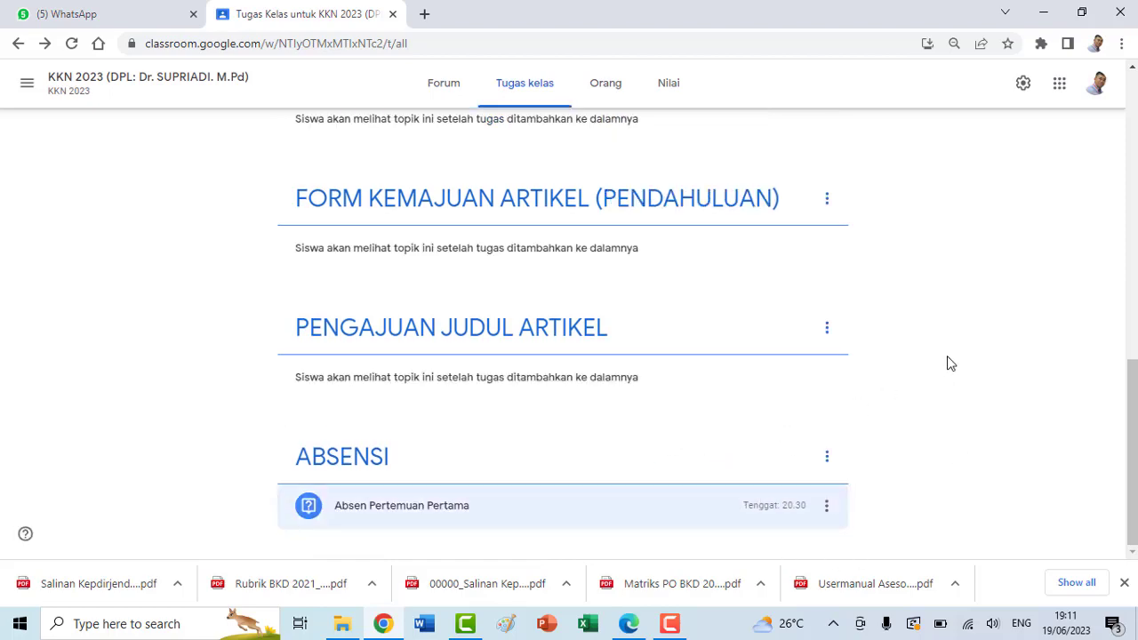
# Create another question (Pertanyaan) in the classwork titled "Absen Pertemuan Kedua"
pyautogui.scroll(9, 947, 362)
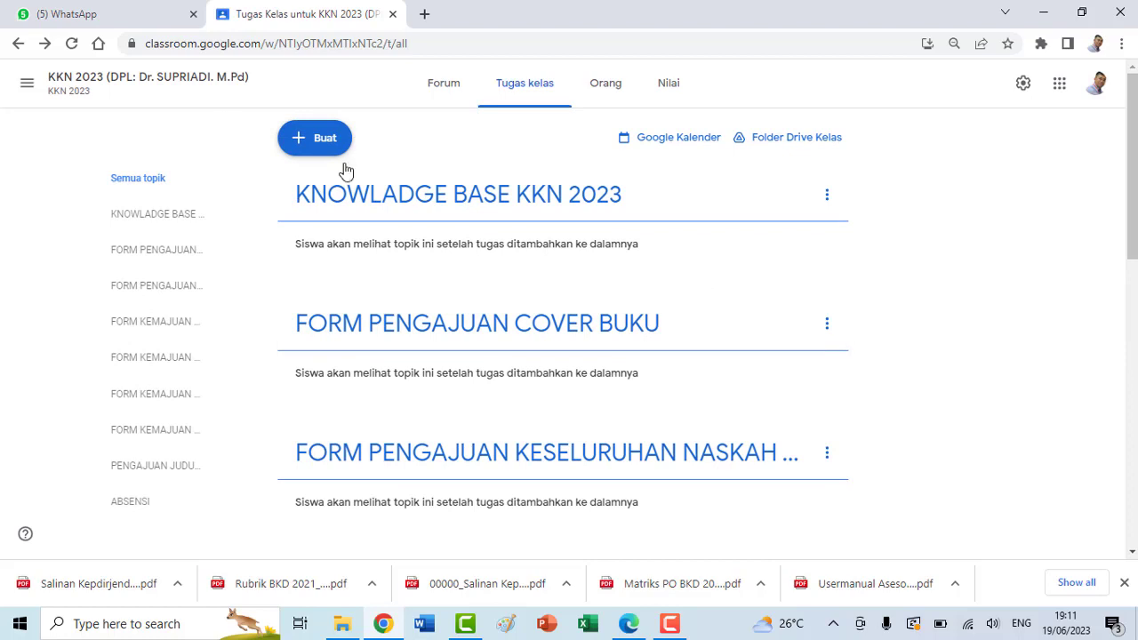
pyautogui.click(297, 141)
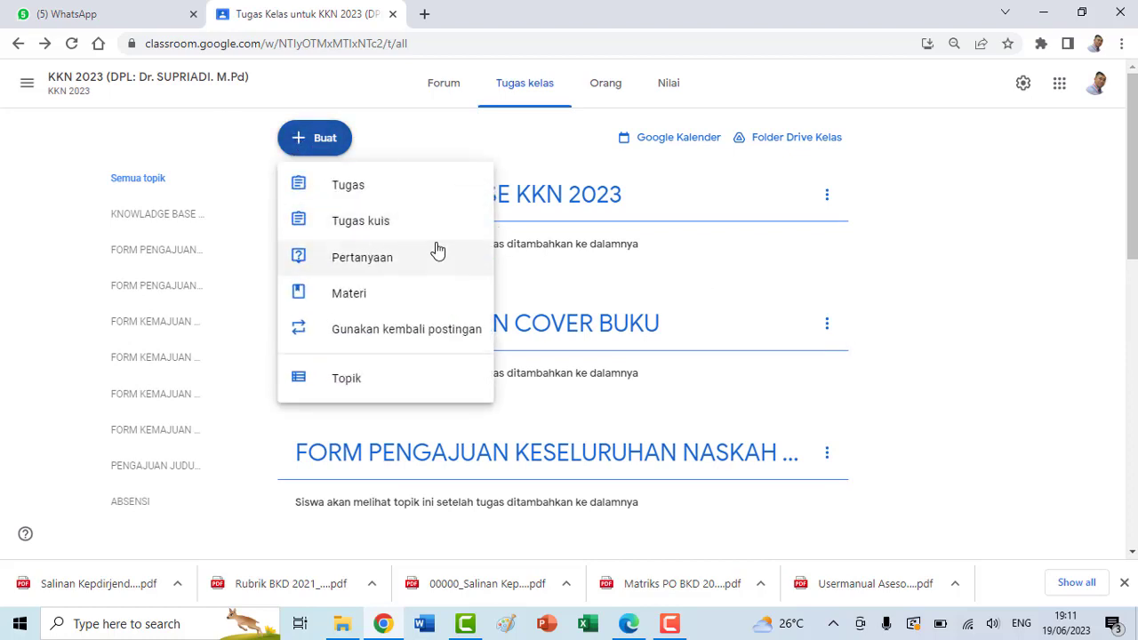
pyautogui.click(373, 267)
pyautogui.write('a')
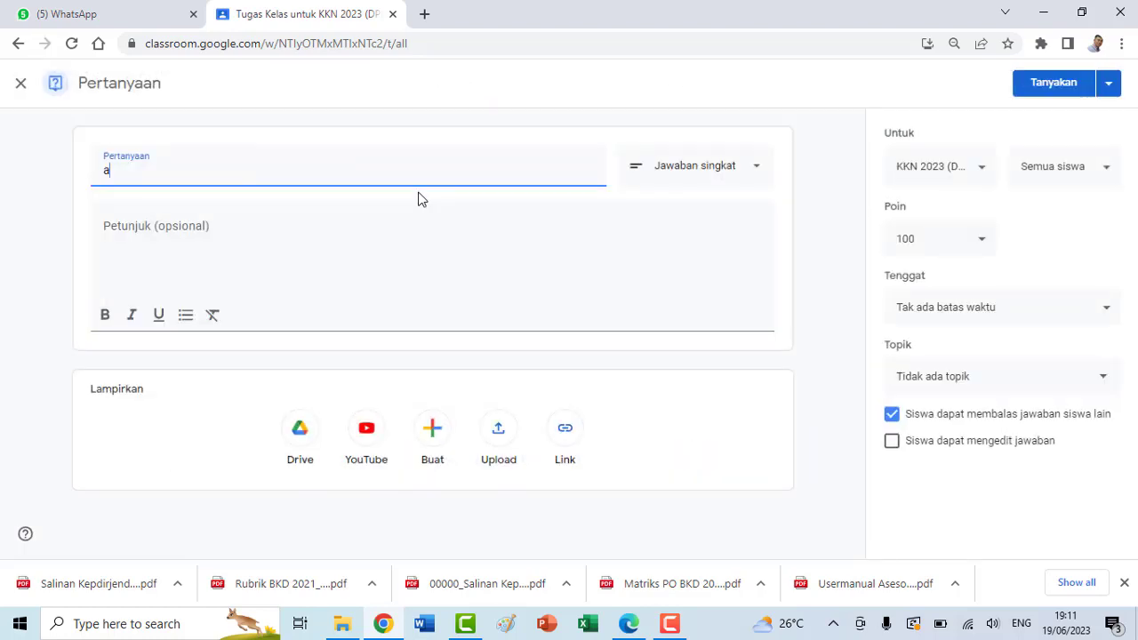
pyautogui.press('BackSpace')
pyautogui.write('Absen Pertemuan Kedu')
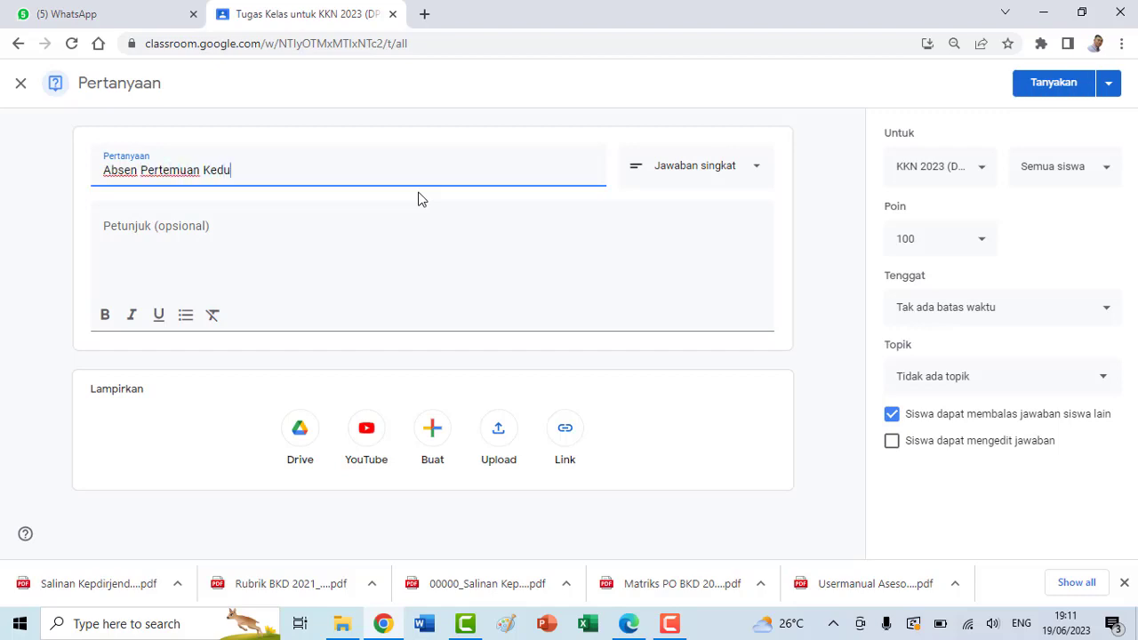
pyautogui.write('a')
# Make the second-meeting question multiple choice (Pilihan ganda) and enter "Bimbingan Pendahuluan" as its instructions
pyautogui.click(721, 167)
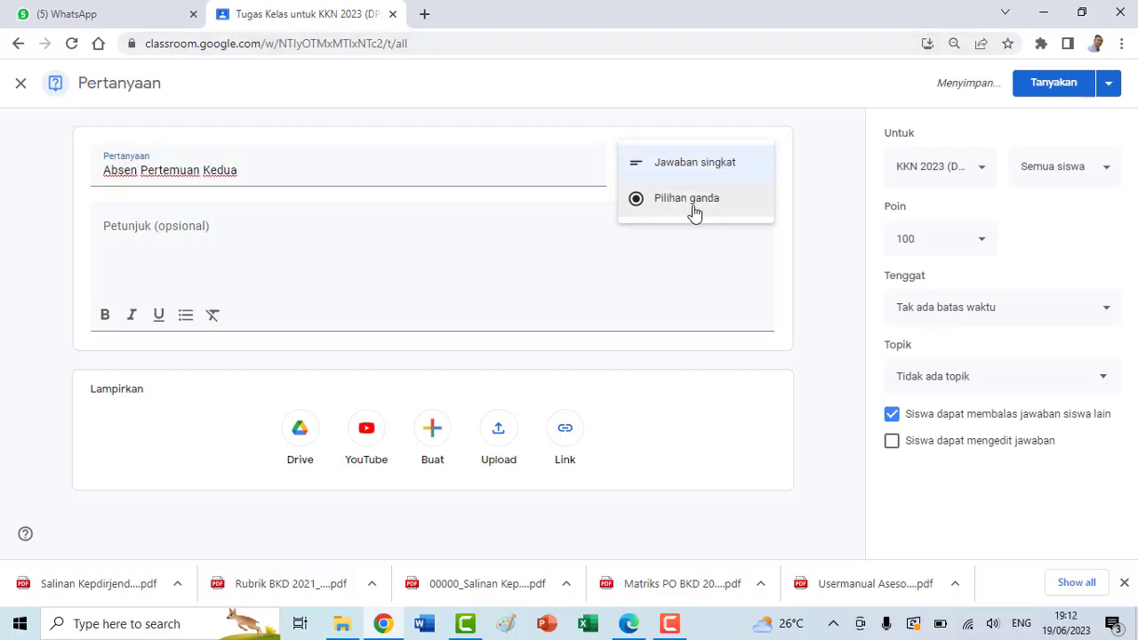
pyautogui.click(694, 213)
pyautogui.click(584, 234)
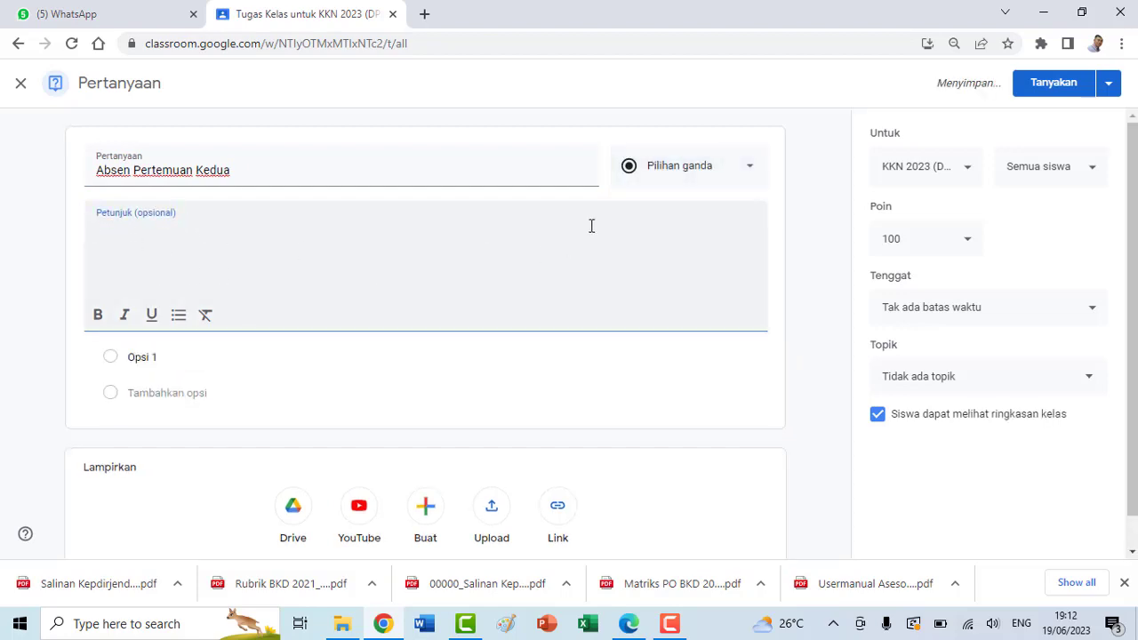
pyautogui.write('Bimbingan')
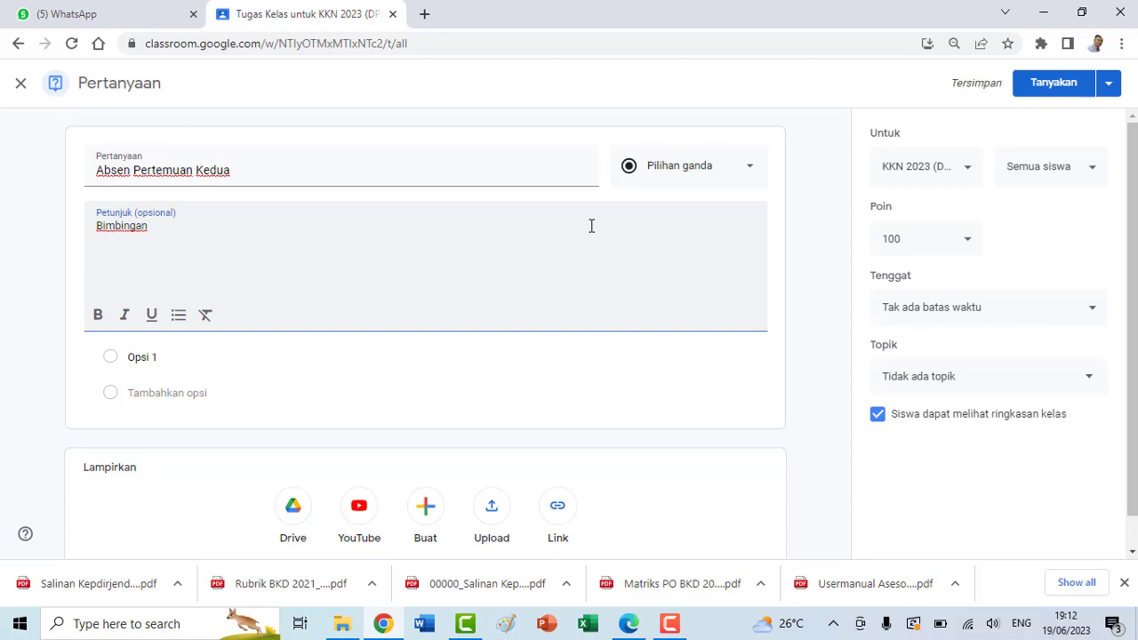
pyautogui.write(' Pendahuluan')
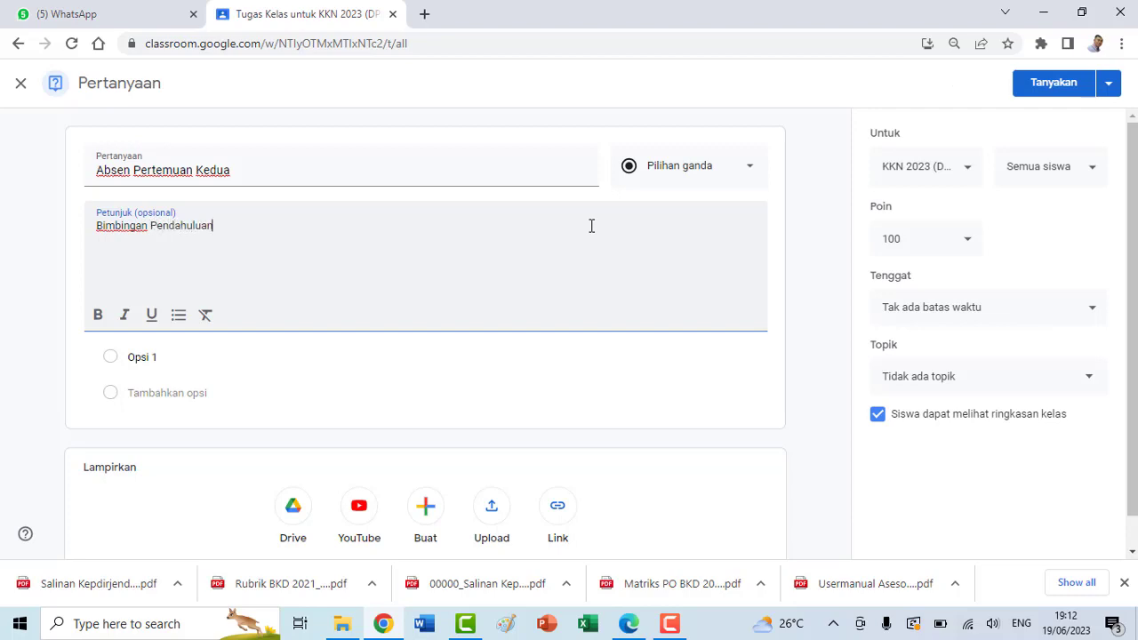
# Fill in the second-meeting question's answer options as Hadirs, Sakit, Izin and Tanpa Keterangan
pyautogui.click(142, 357)
pyautogui.write('Hadirs')
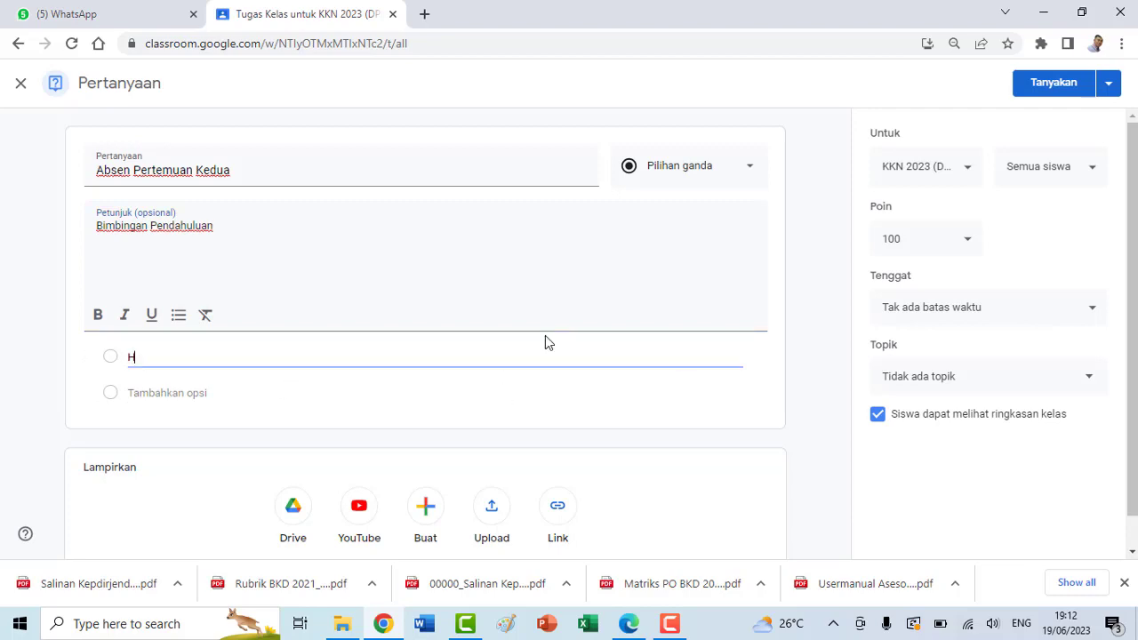
pyautogui.press('Return')
pyautogui.write('Sak')
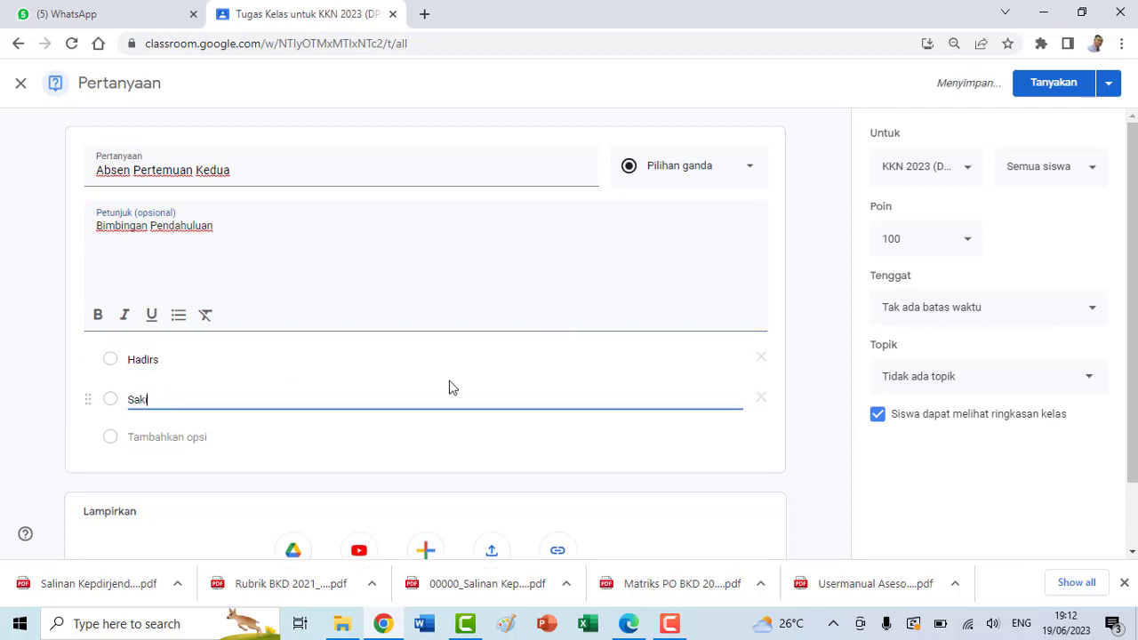
pyautogui.write('it')
pyautogui.press('Return')
pyautogui.write('Izin')
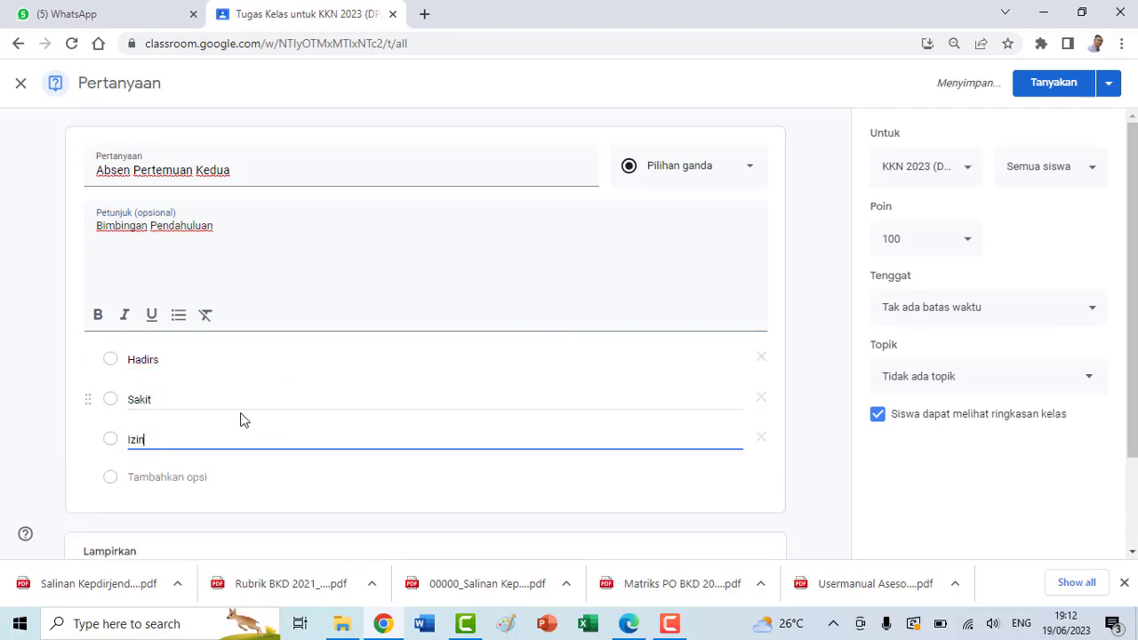
pyautogui.click(188, 478)
pyautogui.write('Tan')
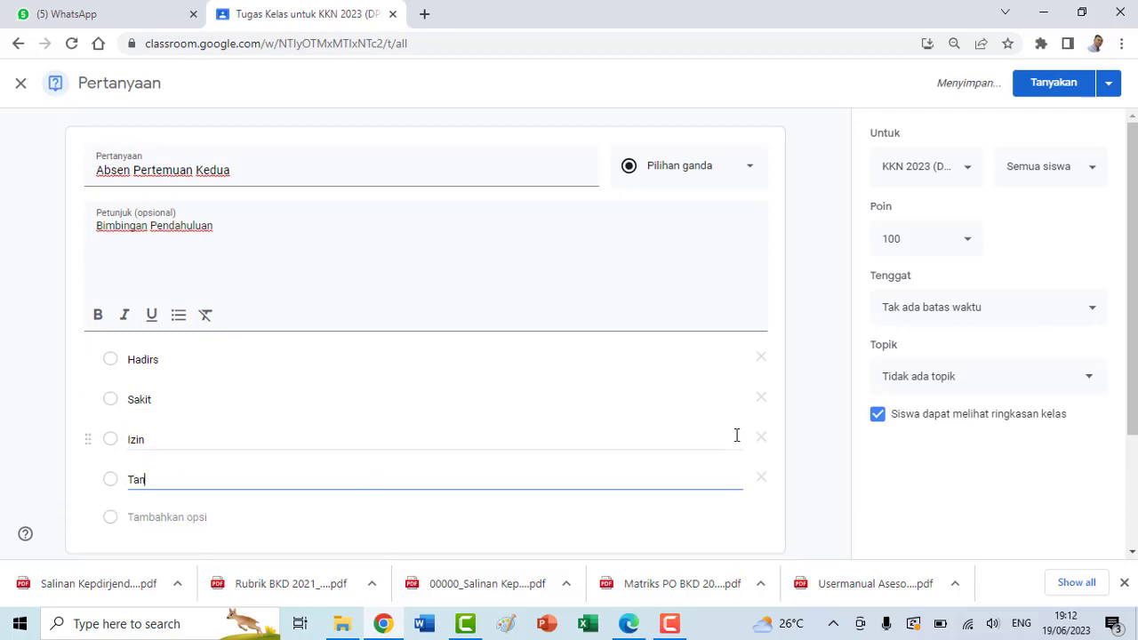
pyautogui.write('pa Keterangan')
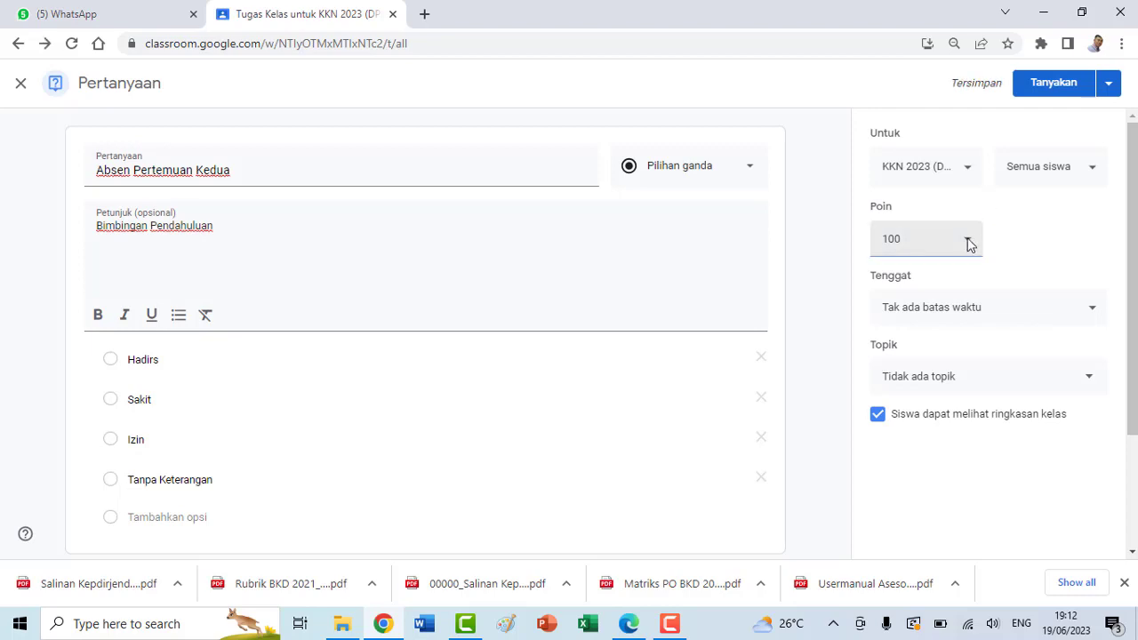
# Make the second-meeting attendance question ungraded (Tidak dinilai), with no deadline (Tak ada batas waktu)
pyautogui.click(968, 238)
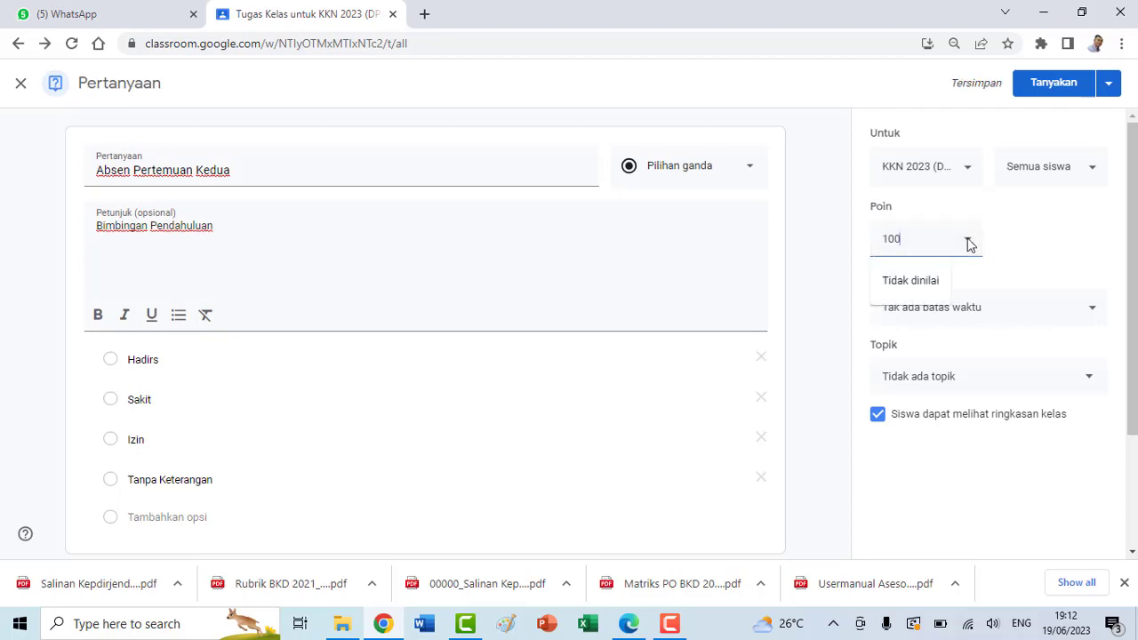
pyautogui.click(932, 282)
pyautogui.click(1084, 307)
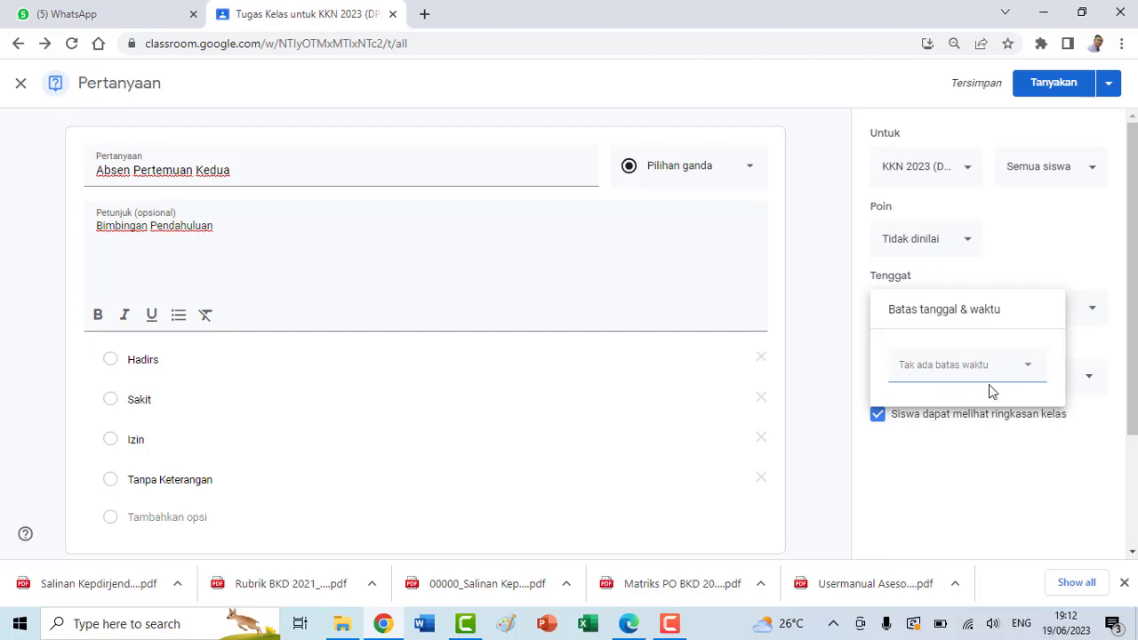
pyautogui.click(1093, 355)
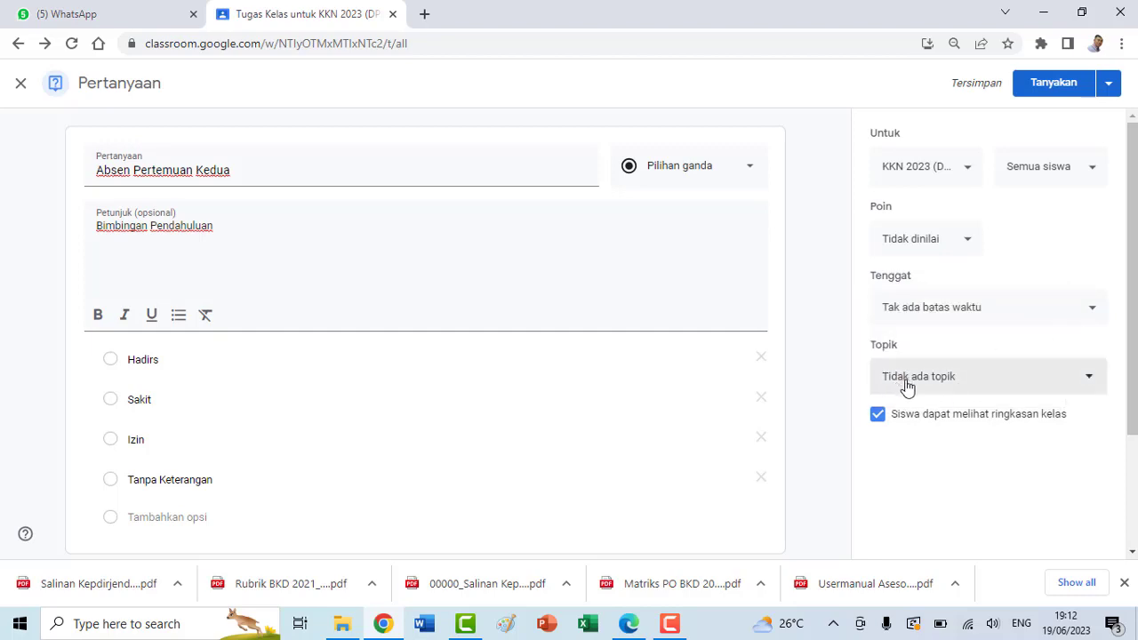
# Assign the Absen Pertemuan Kedua question to the ABSENSI topic and post it to the class
pyautogui.click(1091, 381)
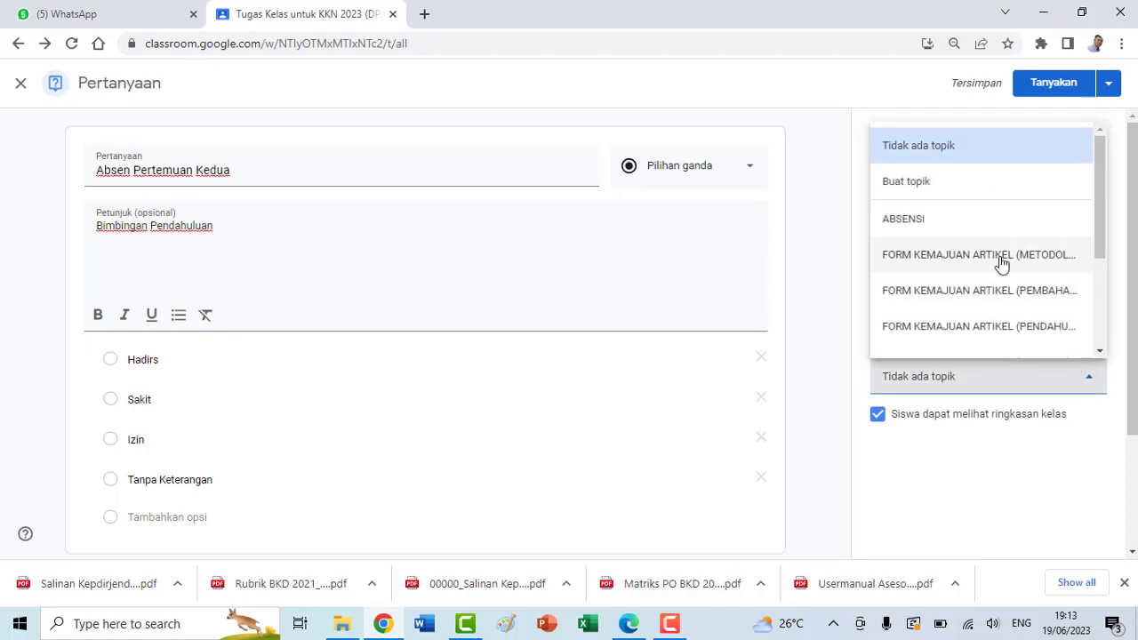
pyautogui.click(916, 230)
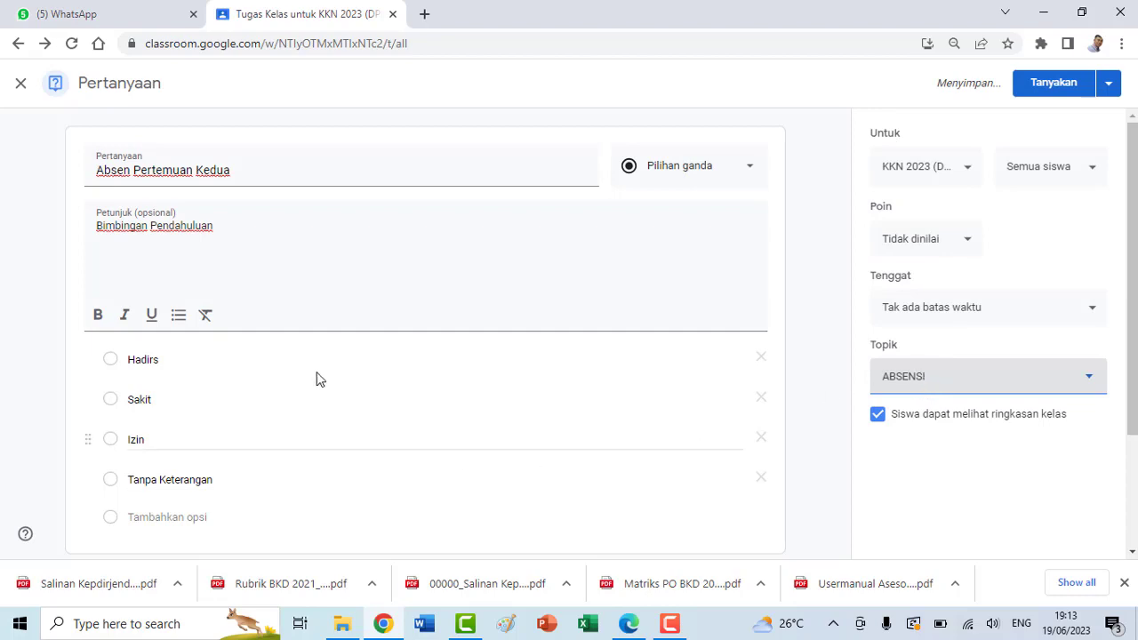
pyautogui.click(1048, 91)
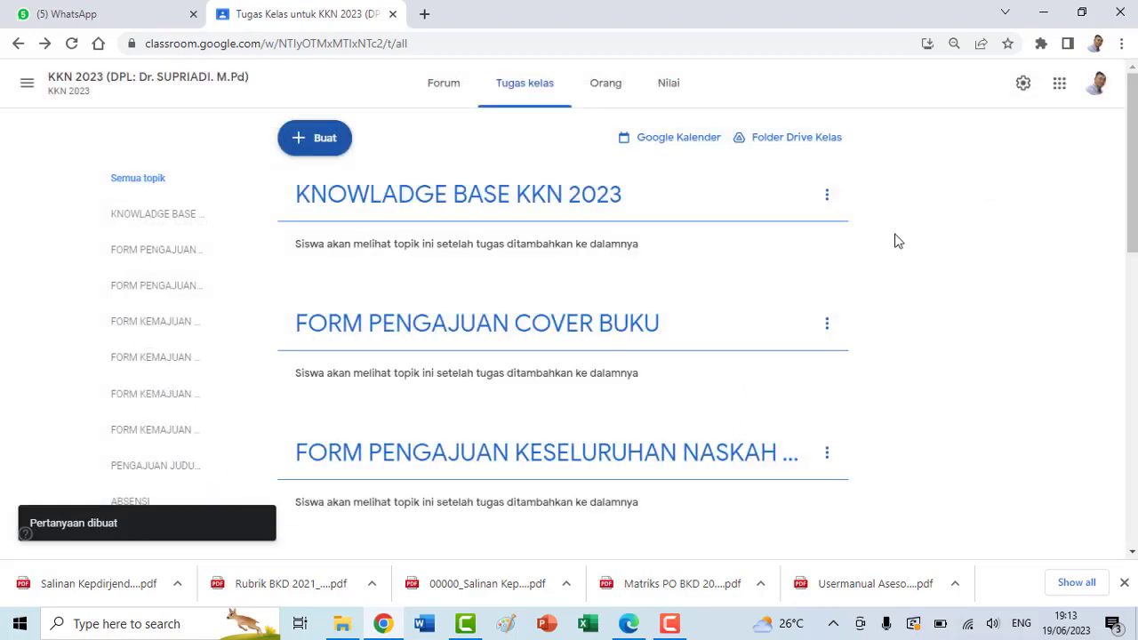
# Review the attendance questions under the ABSENSI topic and the other topics in the classwork list
pyautogui.scroll(-9, 518, 386)
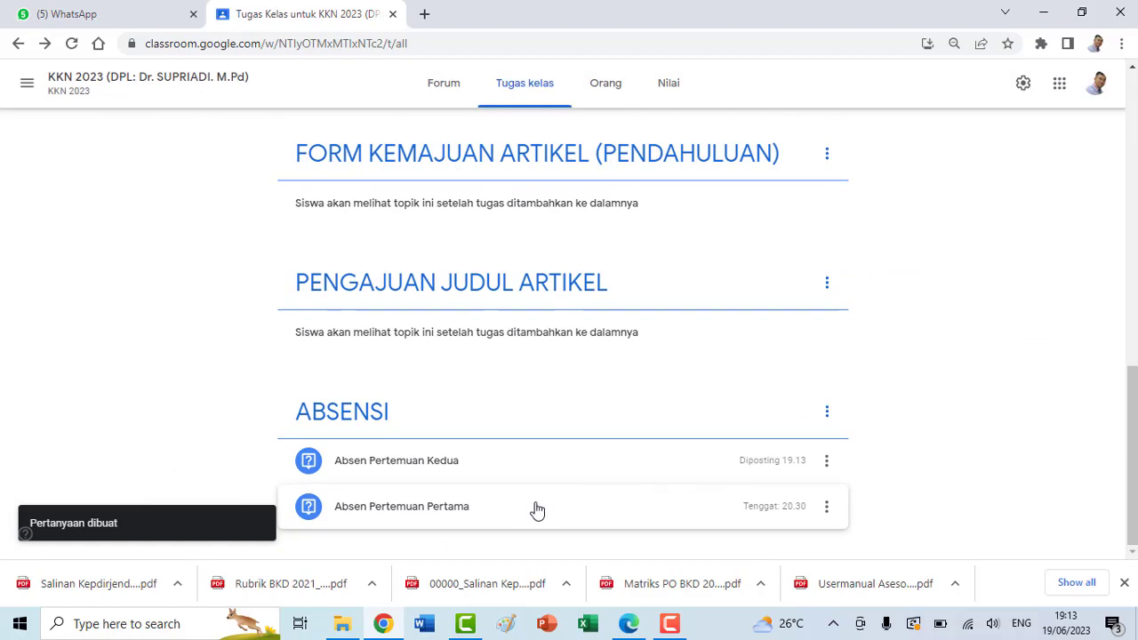
pyautogui.scroll(5, 614, 468)
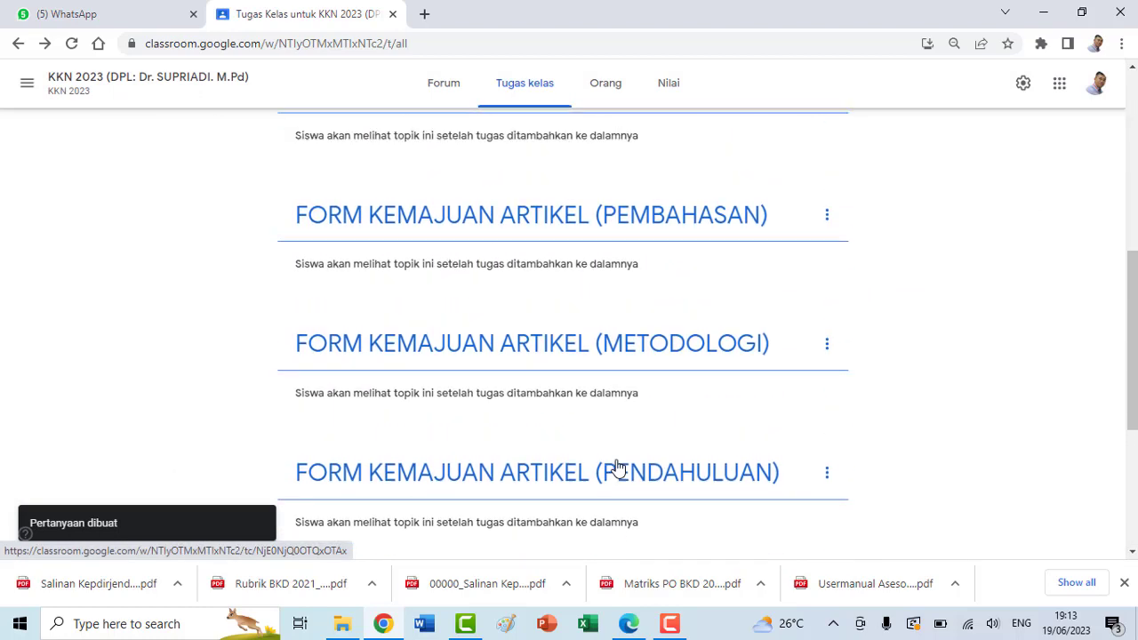
pyautogui.scroll(-5, 638, 218)
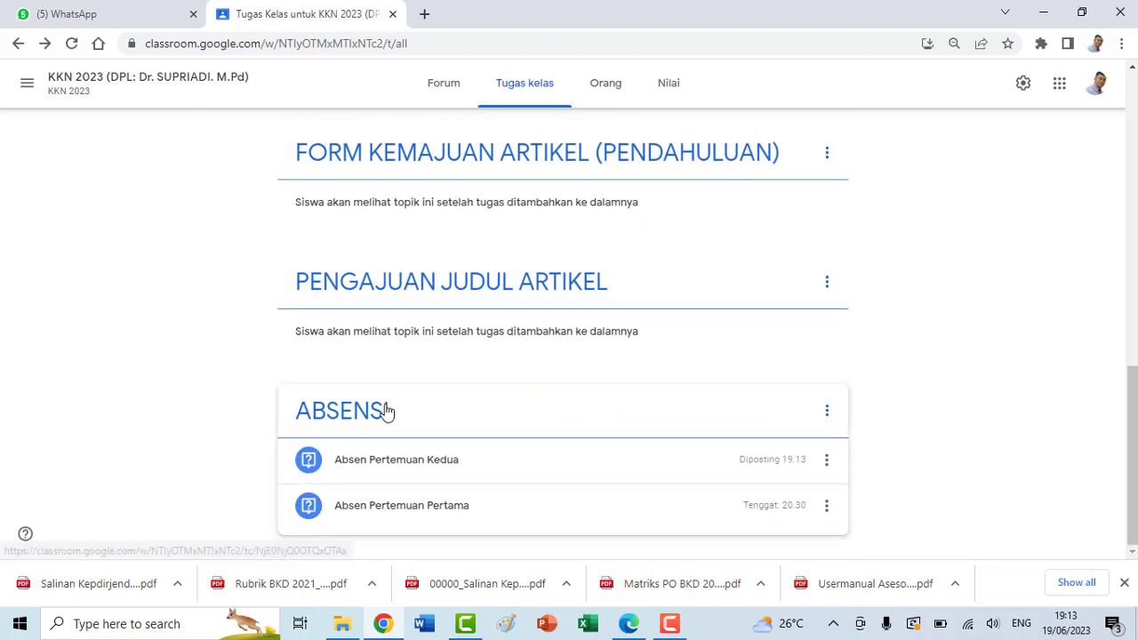
pyautogui.scroll(1, 800, 364)
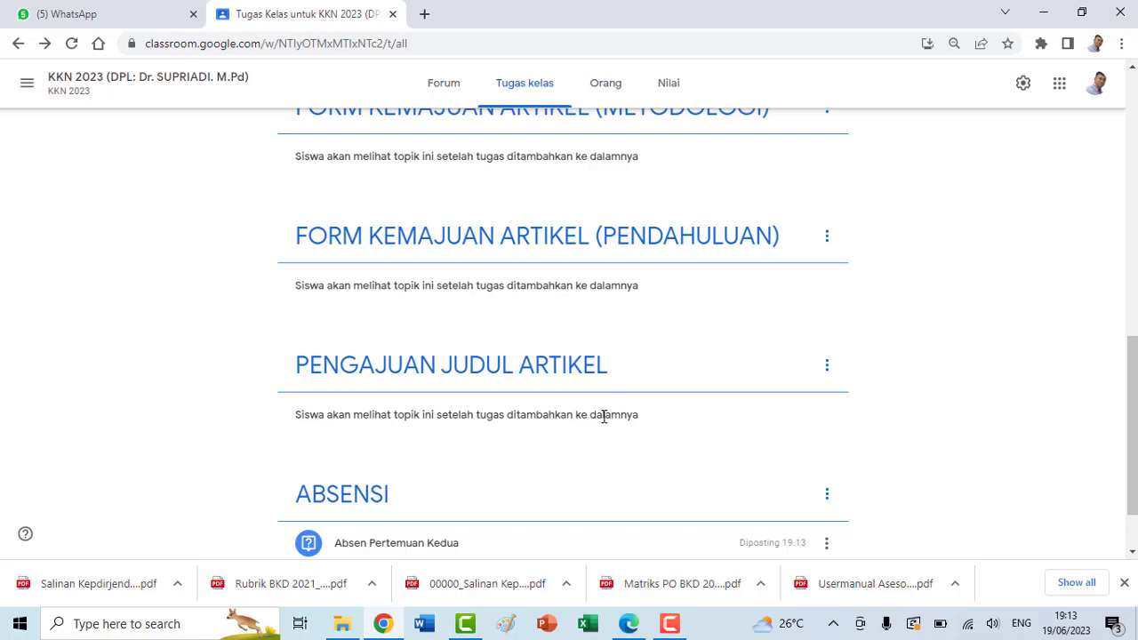
pyautogui.scroll(2, 897, 320)
pyautogui.scroll(2, 915, 255)
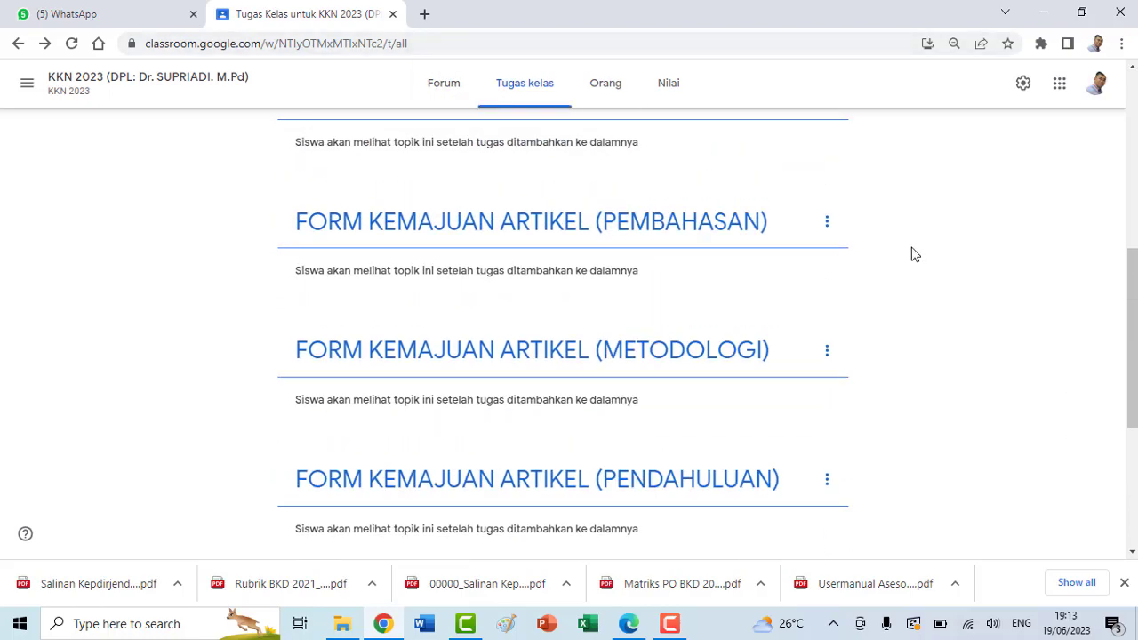
# Create a new assignment (Tugas) titled "Form Penyerahan Naskah (Pendahuluan)"
pyautogui.scroll(5, 911, 258)
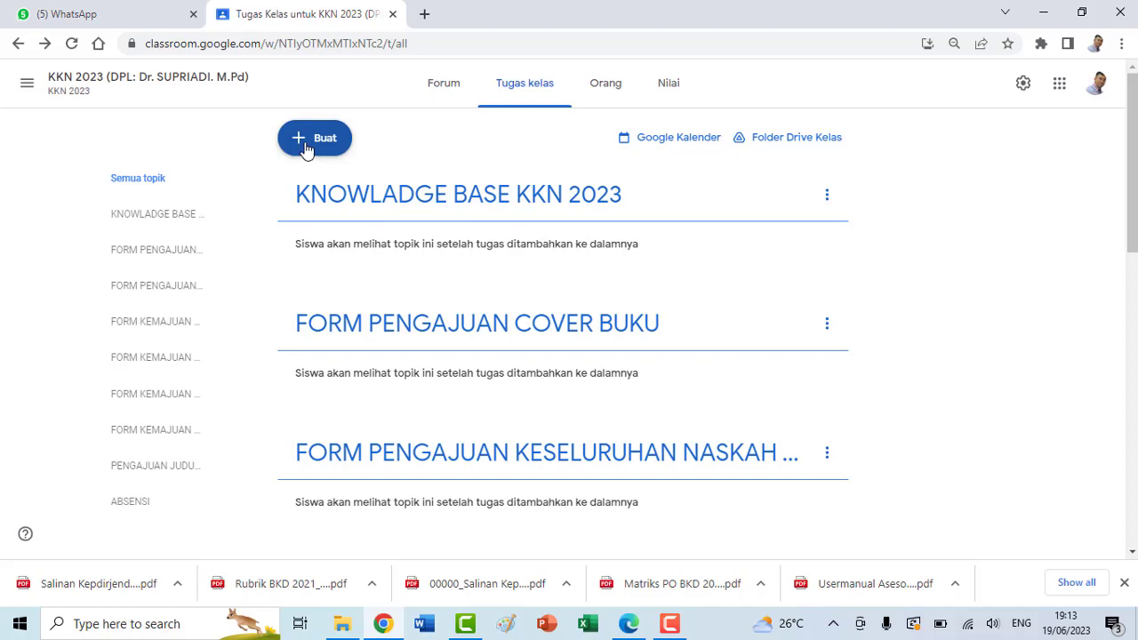
pyautogui.click(305, 147)
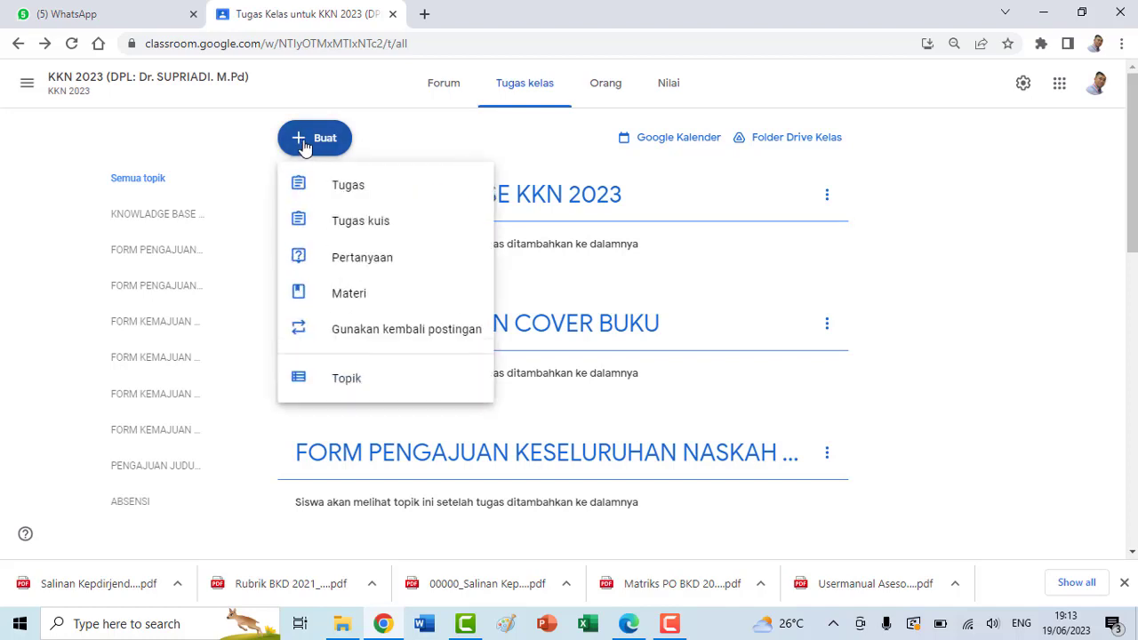
pyautogui.click(382, 195)
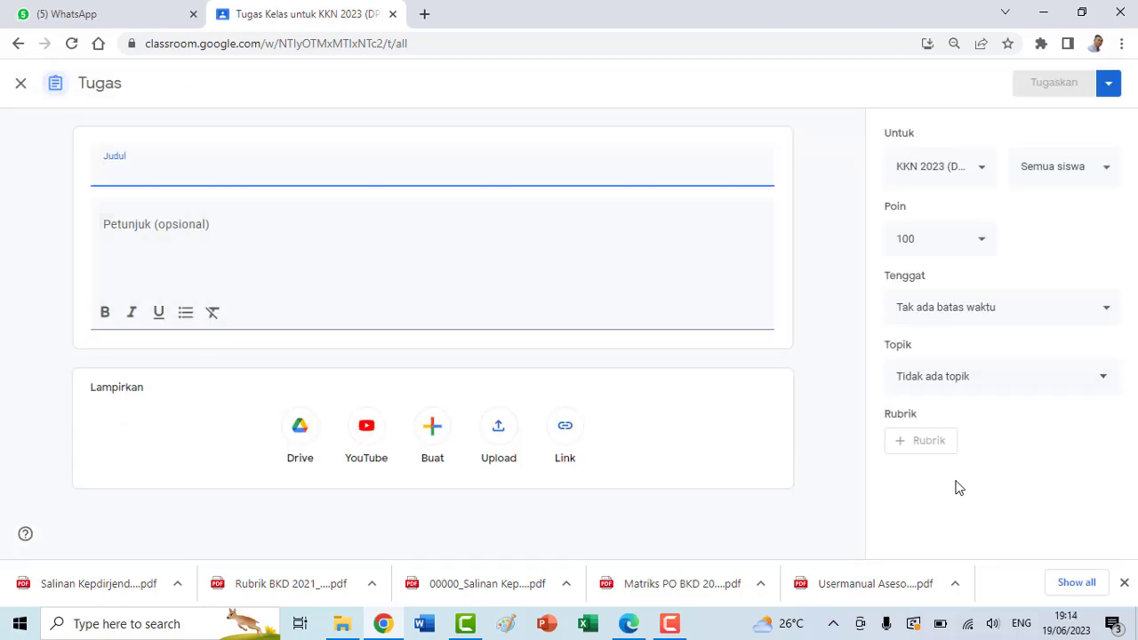
pyautogui.write('Form P')
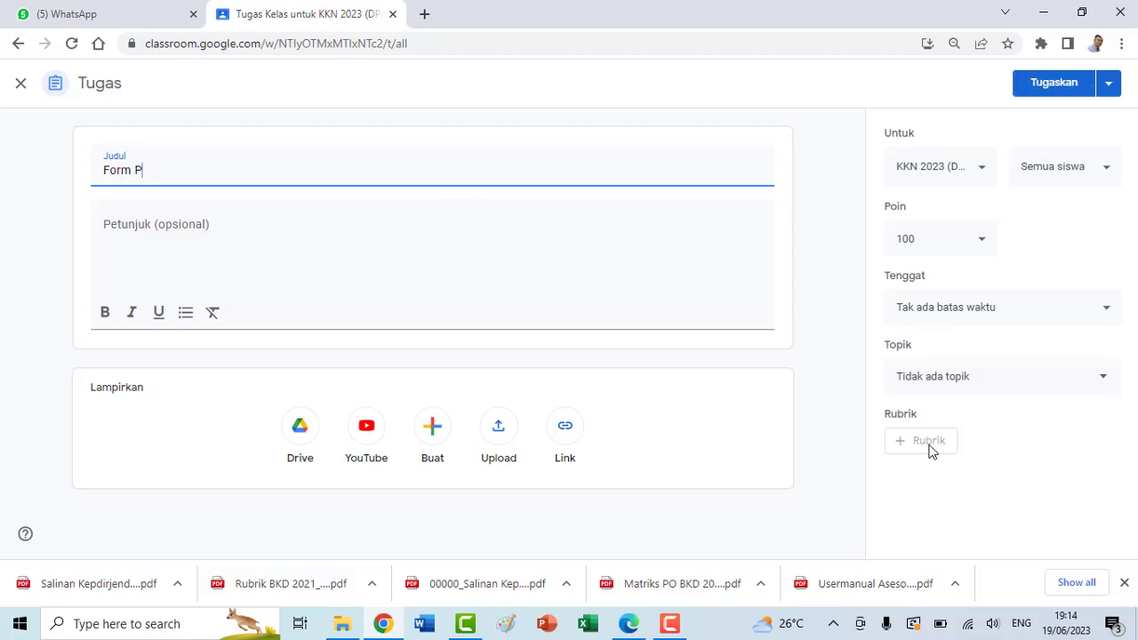
pyautogui.write('enyerahan Naskah (Pend')
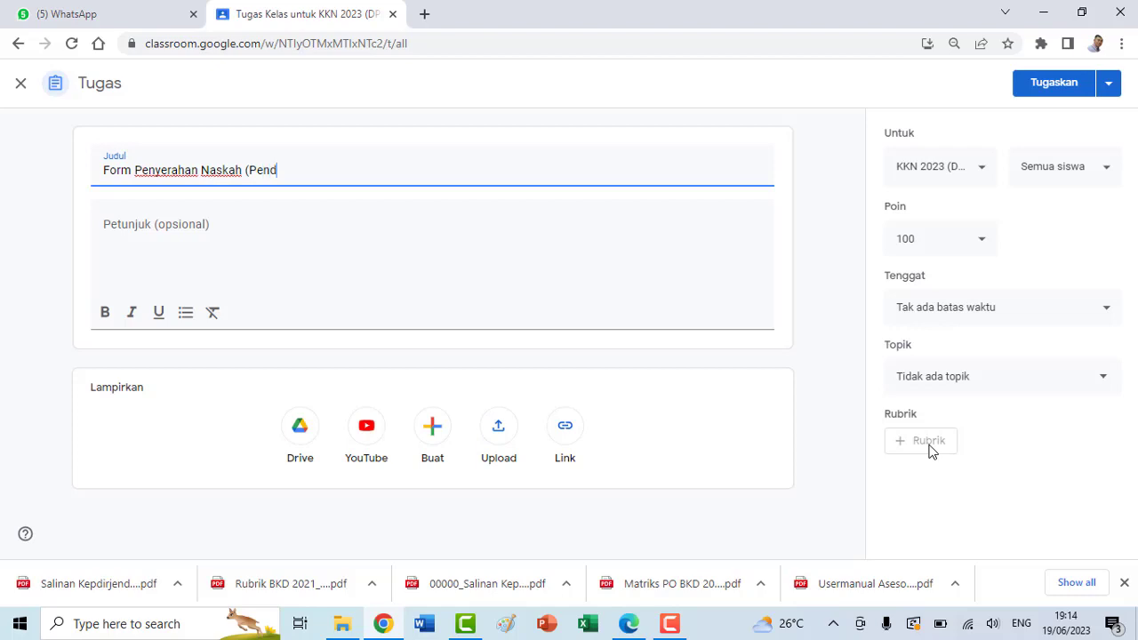
pyautogui.write('ahuluan)')
# Enter the assignment instructions "Silahkan ananda inputkan bagian pendahuluan dari naskah artikelnya ke bagian ini"
pyautogui.click(210, 246)
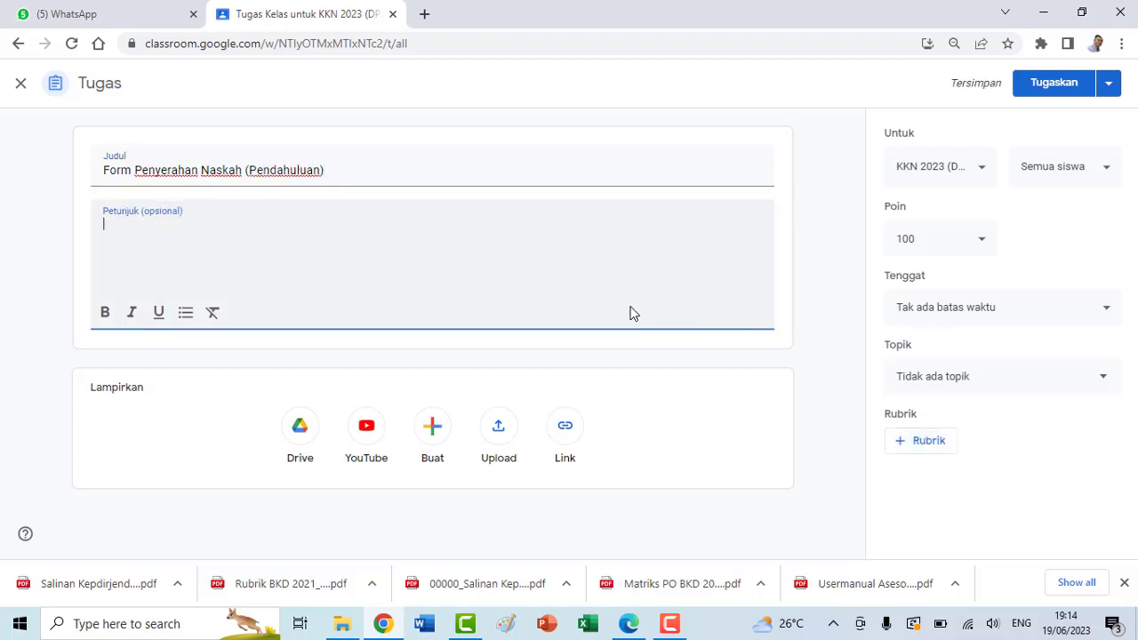
pyautogui.write('Silahkan ananda ')
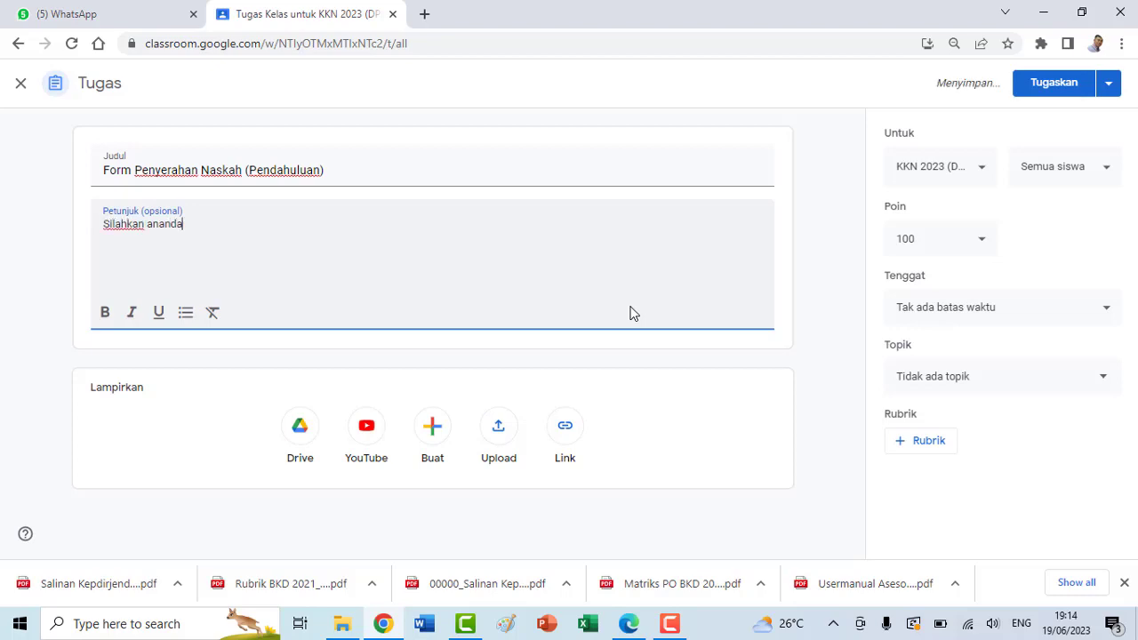
pyautogui.write('inputkan bagian pen')
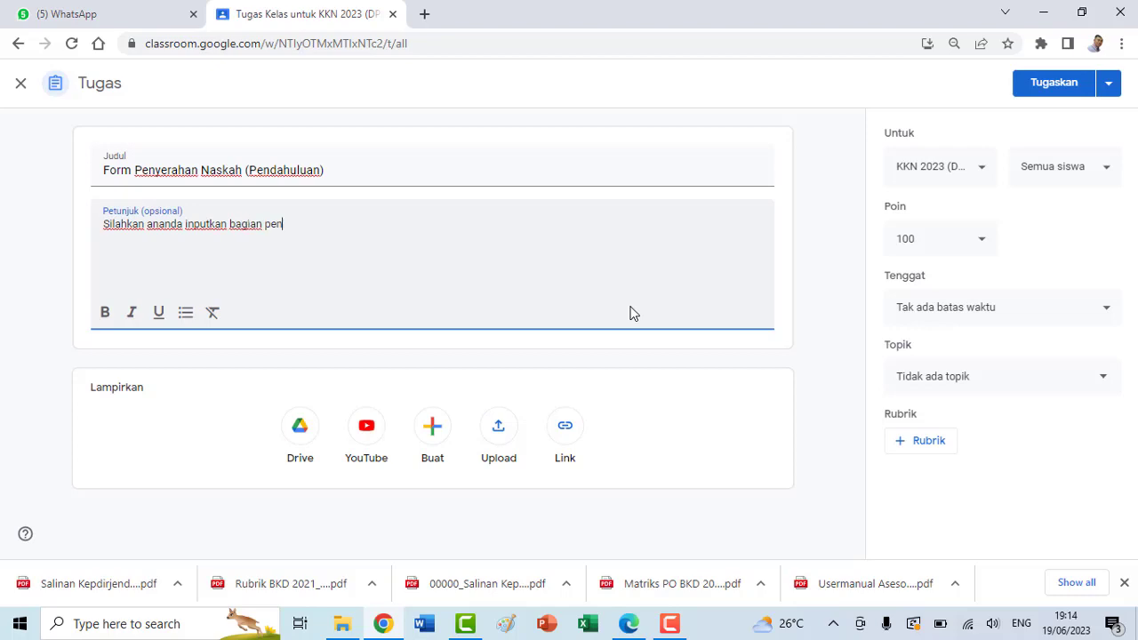
pyautogui.write('dahuluan da')
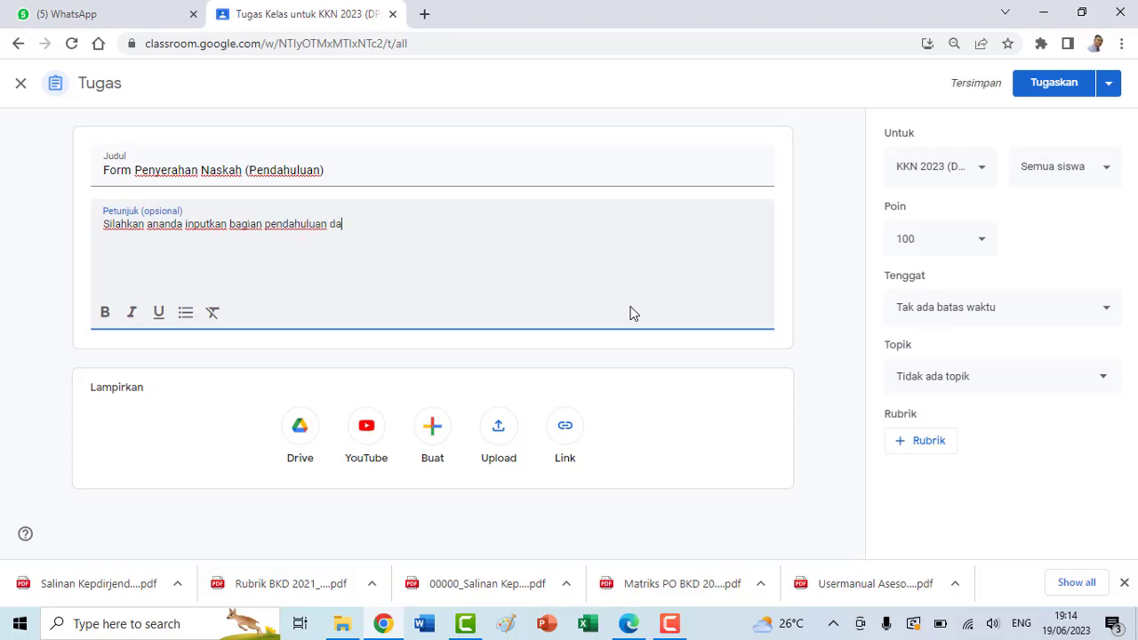
pyautogui.write('ri naskah artikeln')
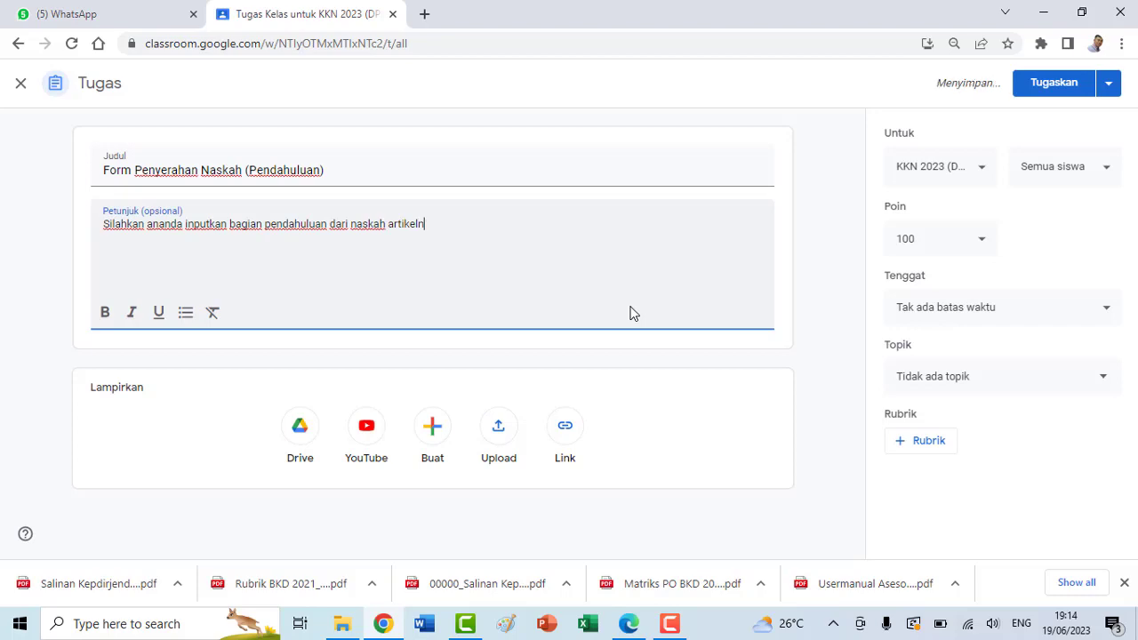
pyautogui.write('ya ke bagia')
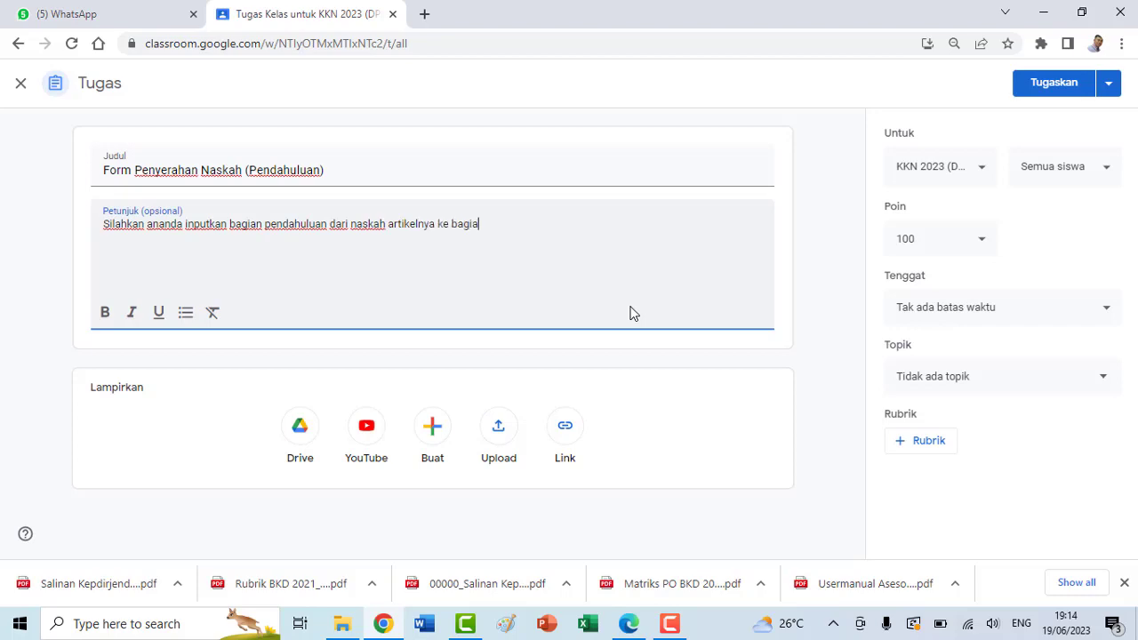
pyautogui.write('n ini')
# Make the Pendahuluan manuscript assignment ungraded (Tidak dinilai), with no deadline (Tak ada batas waktu)
pyautogui.click(984, 245)
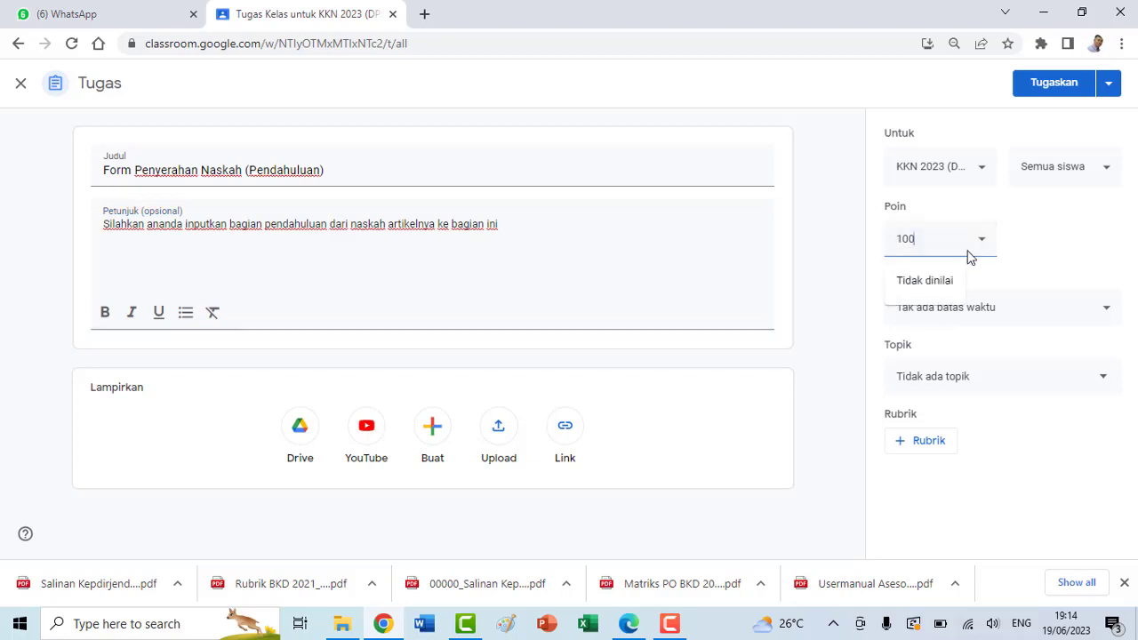
pyautogui.click(932, 279)
pyautogui.click(1108, 313)
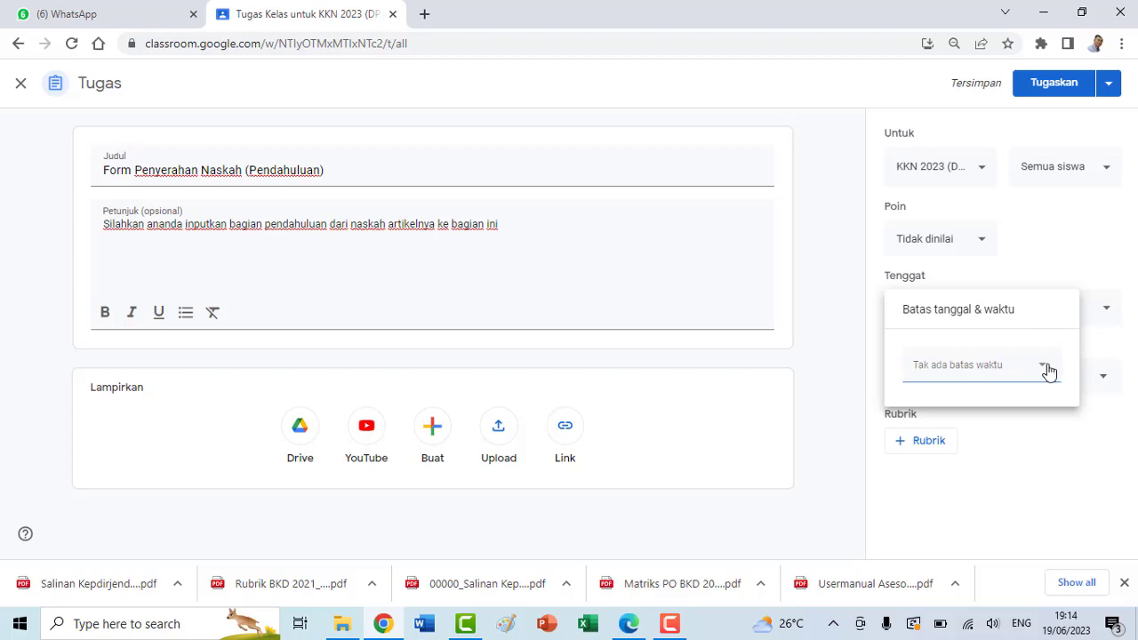
pyautogui.click(1099, 347)
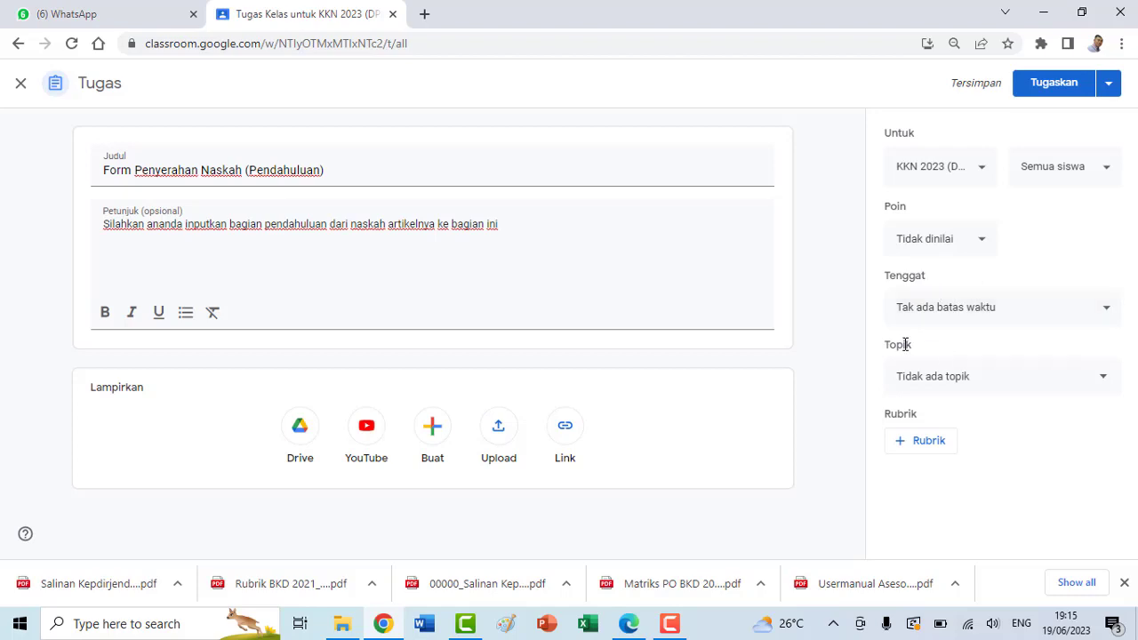
# File the Form Penyerahan Naskah assignment under the FORM KEMAJUAN ARTIKEL (PENDAHULUAN) topic and post it to the class
pyautogui.click(1100, 381)
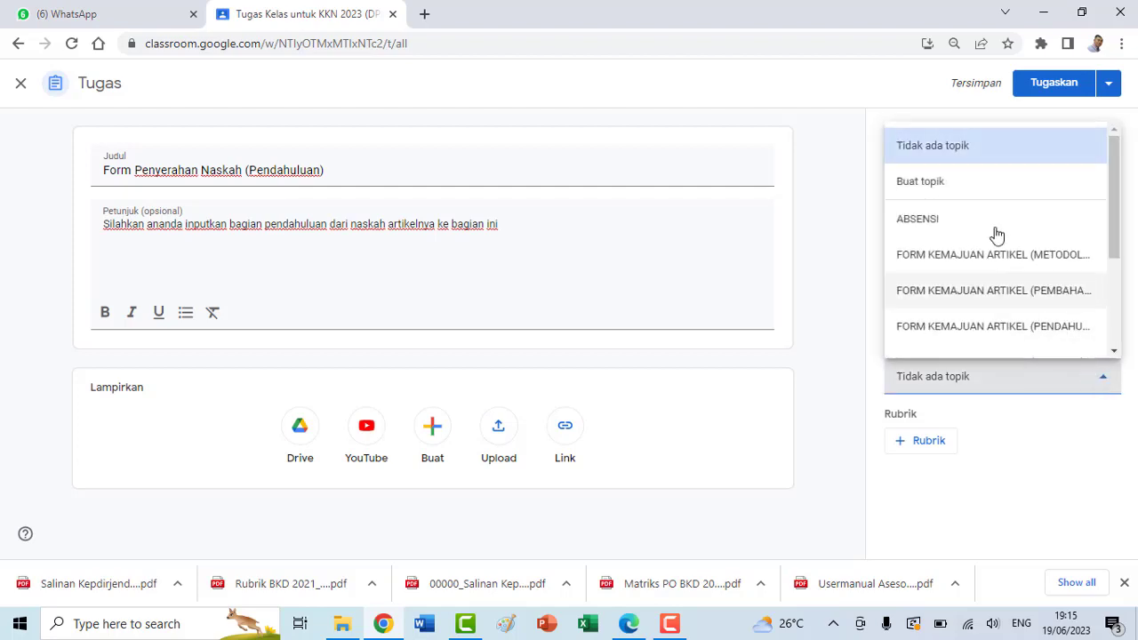
pyautogui.scroll(-1, 993, 229)
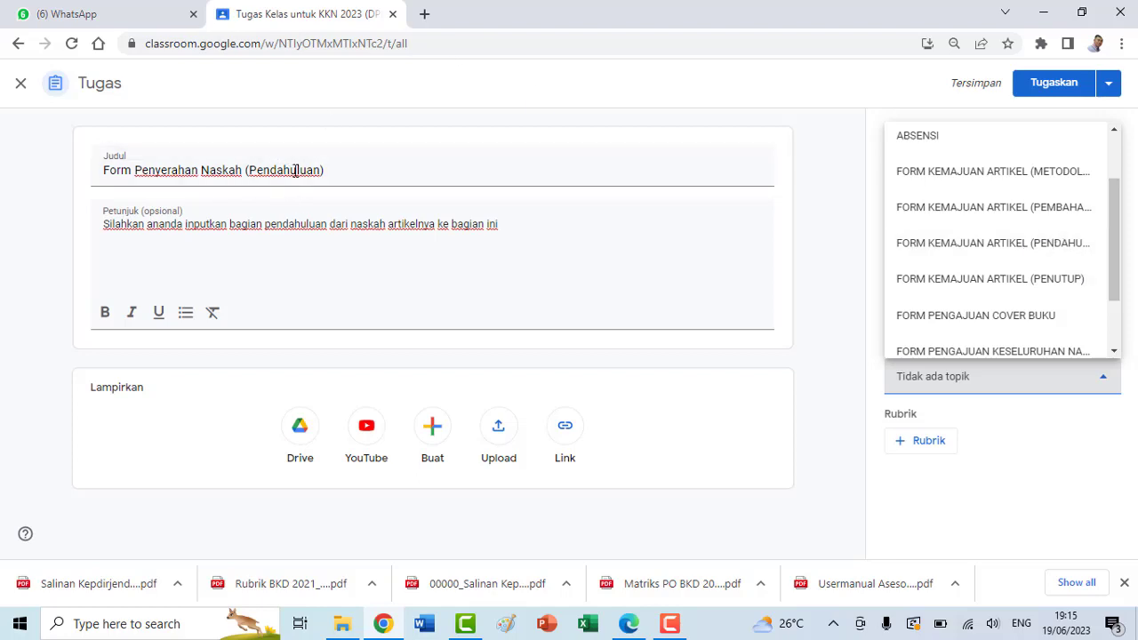
pyautogui.click(1024, 253)
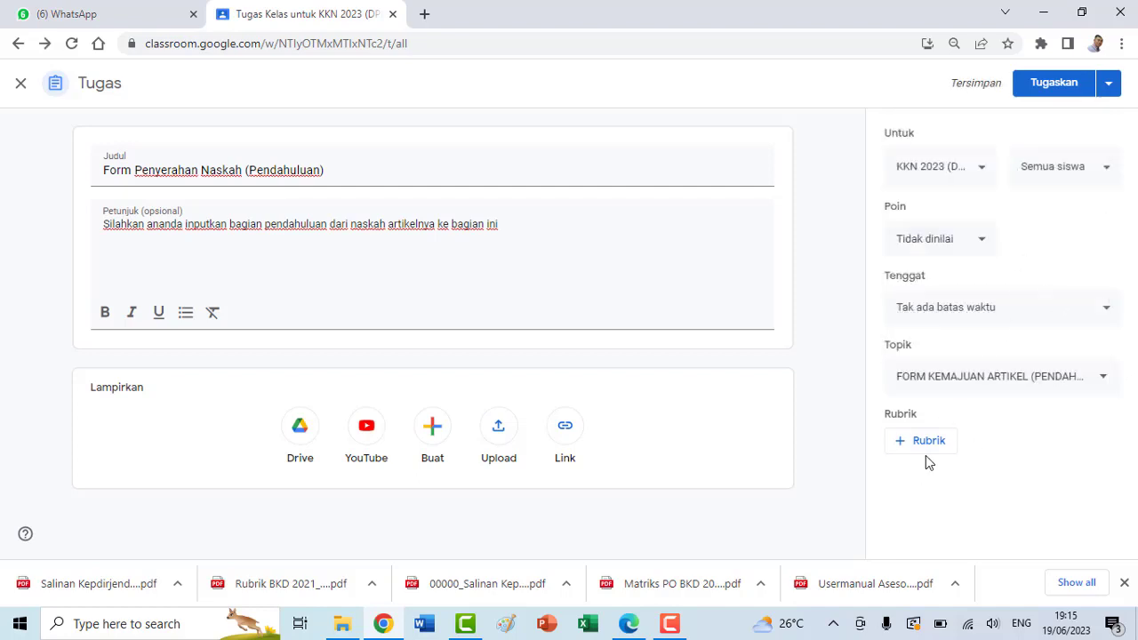
pyautogui.click(1053, 85)
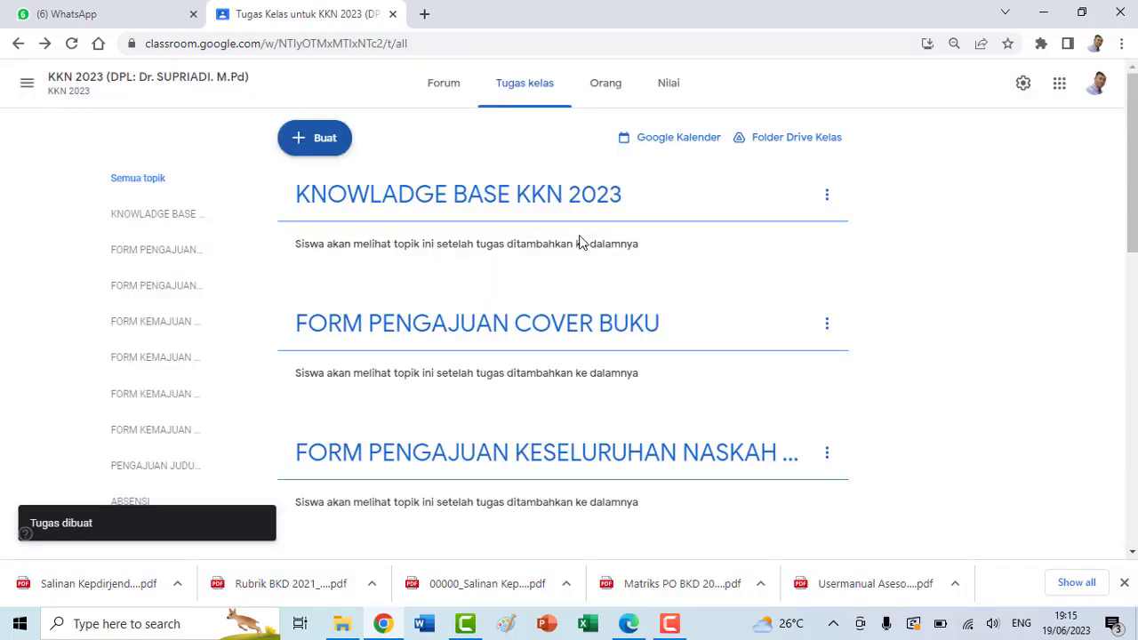
pyautogui.scroll(-1, 581, 238)
pyautogui.scroll(-7, 581, 238)
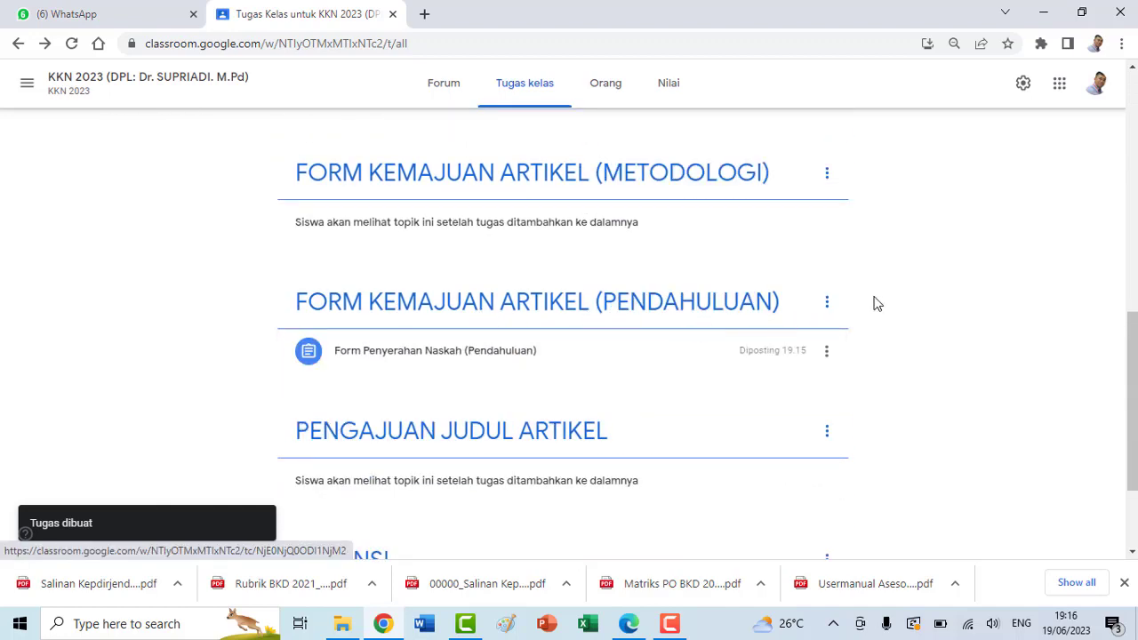
pyautogui.scroll(-2, 436, 311)
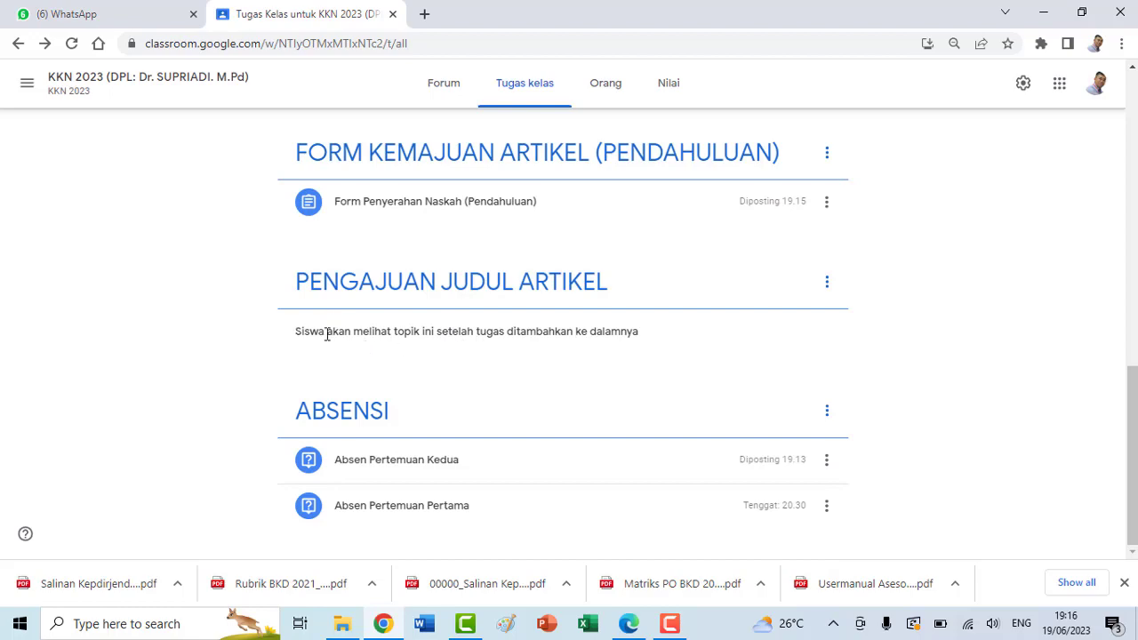
# Create another assignment (Tugas) titled "Form Pengajuan Judul Artikel"
pyautogui.scroll(9, 333, 342)
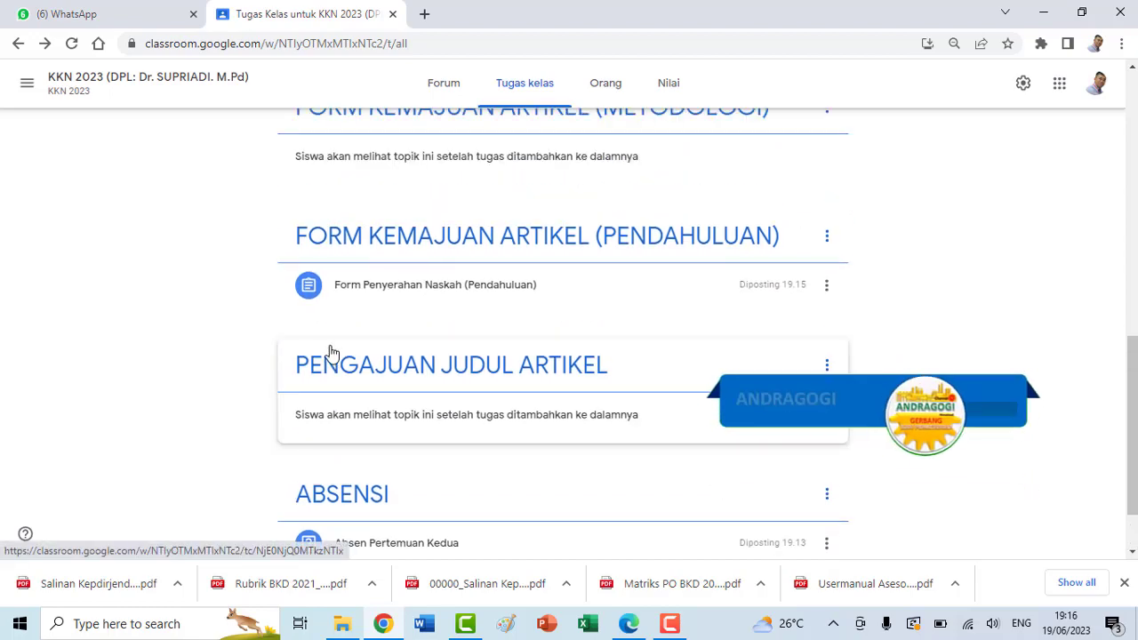
pyautogui.scroll(2, 333, 348)
pyautogui.click(302, 139)
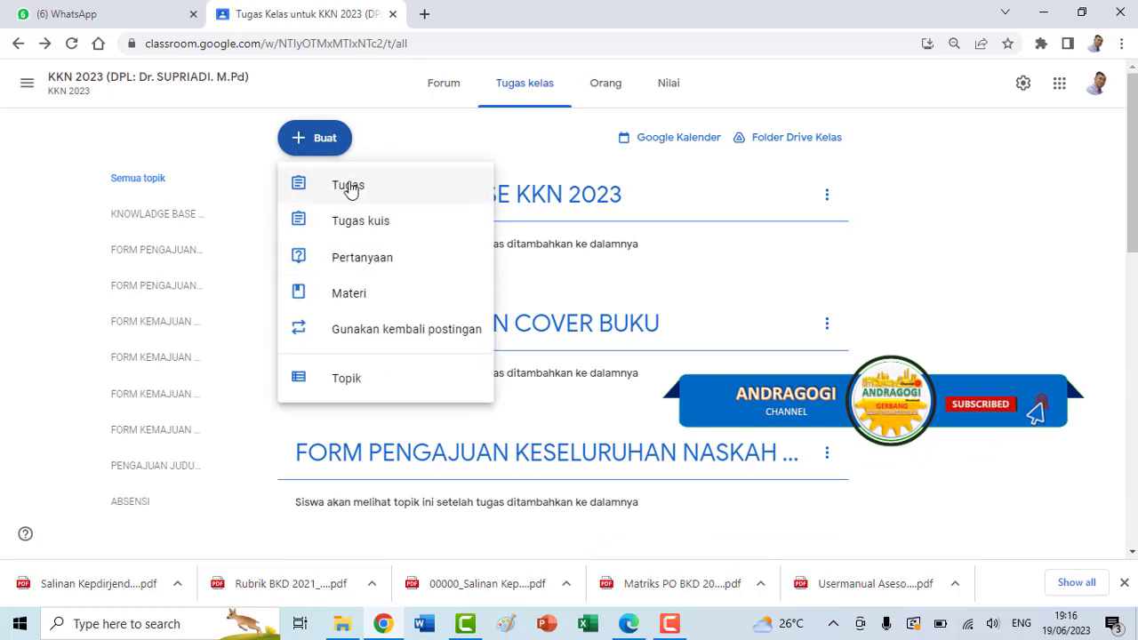
pyautogui.click(296, 140)
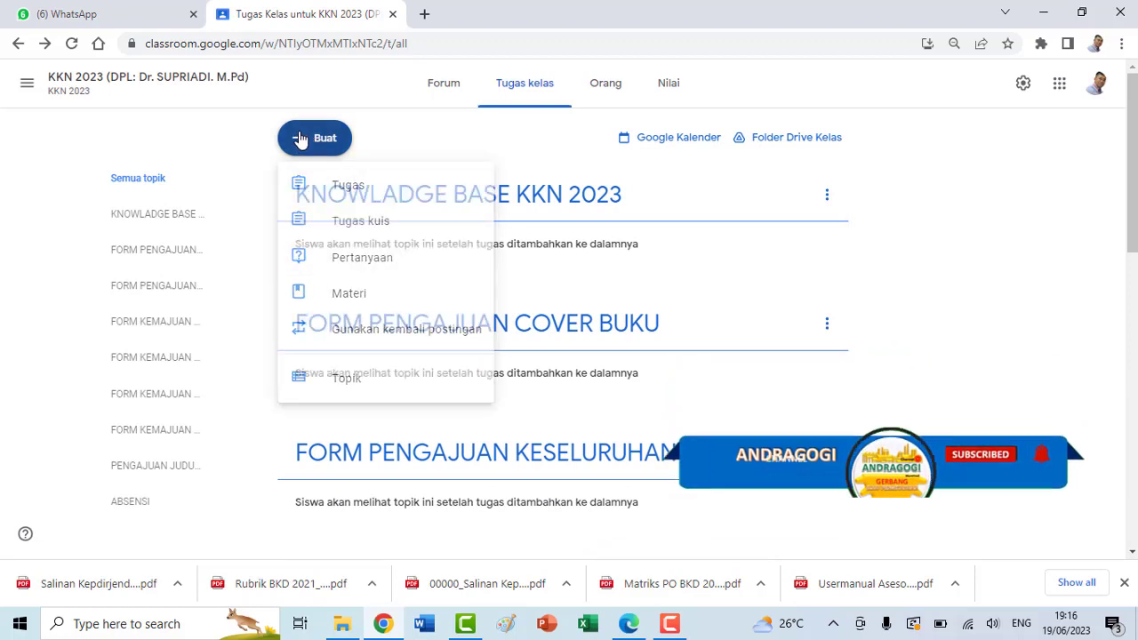
pyautogui.click(346, 201)
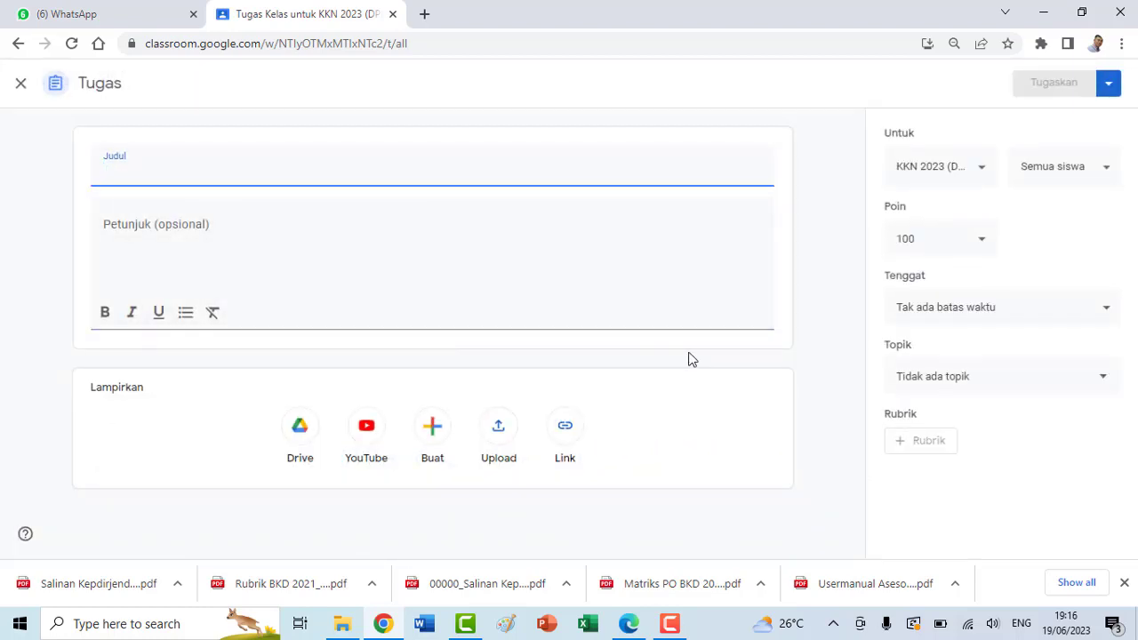
pyautogui.write('Form Pengajuan Judul Artikel')
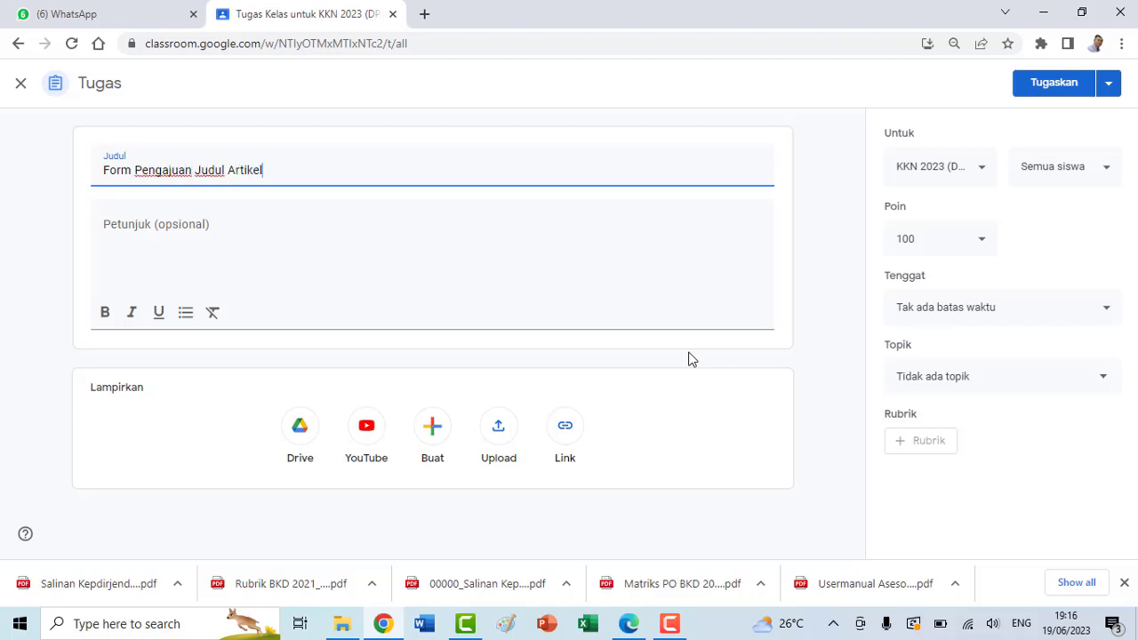
# Enter the instructions "Silahkan ajukan judul artikel anda pada bagian ini" and make the article title assignment ungraded (Tidak dinilai)
pyautogui.click(220, 254)
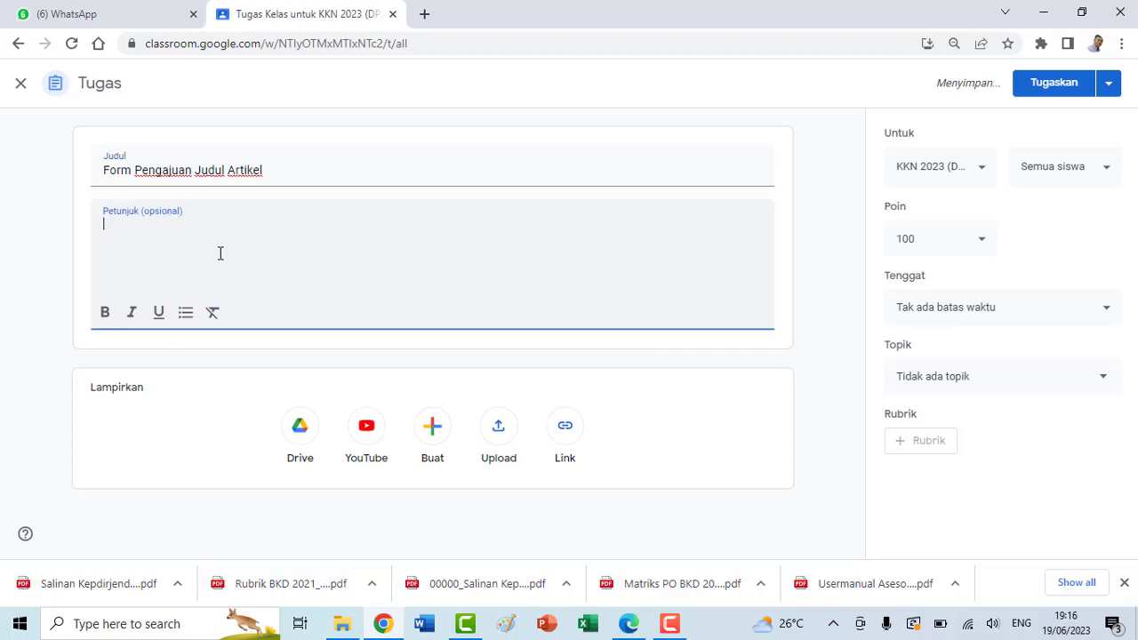
pyautogui.write('Silahkan ')
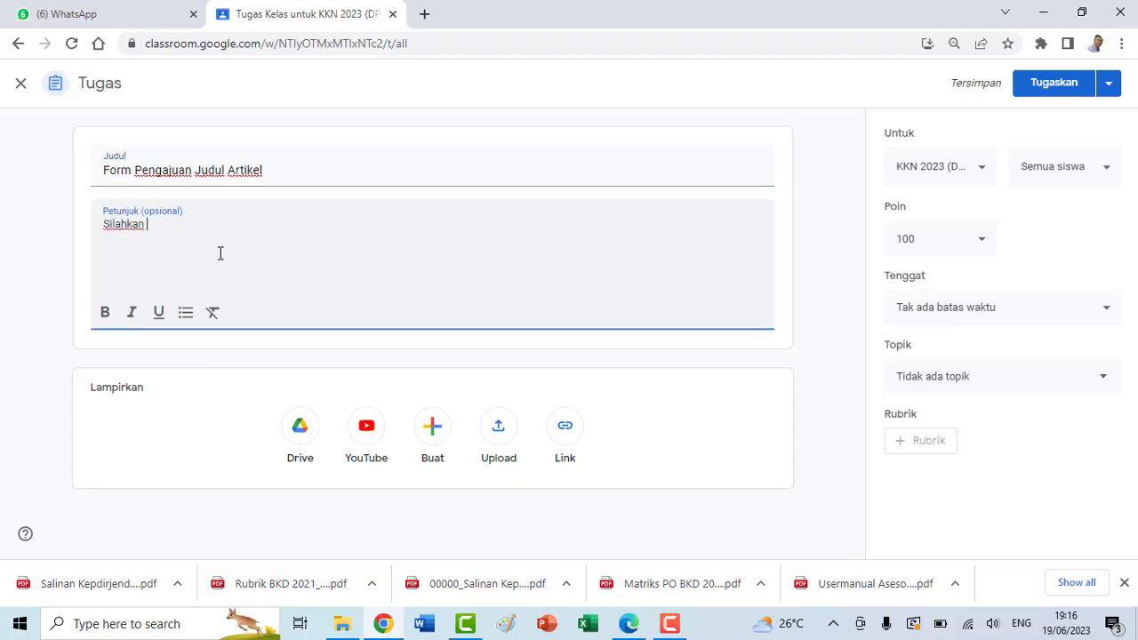
pyautogui.write('ajukan judul artikel and')
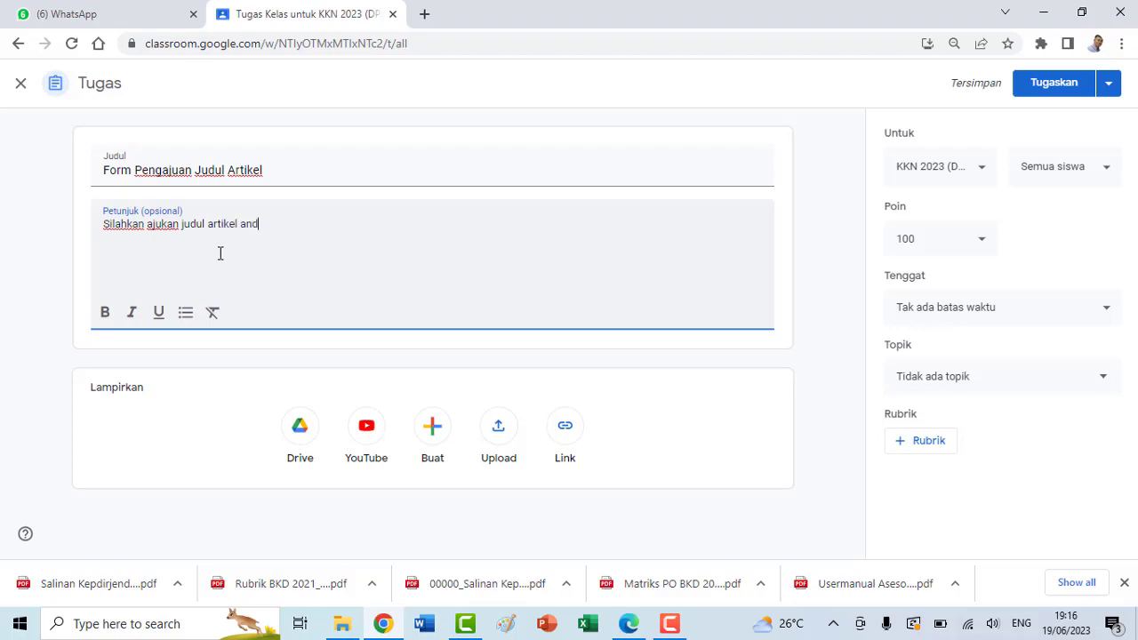
pyautogui.write('a pada b')
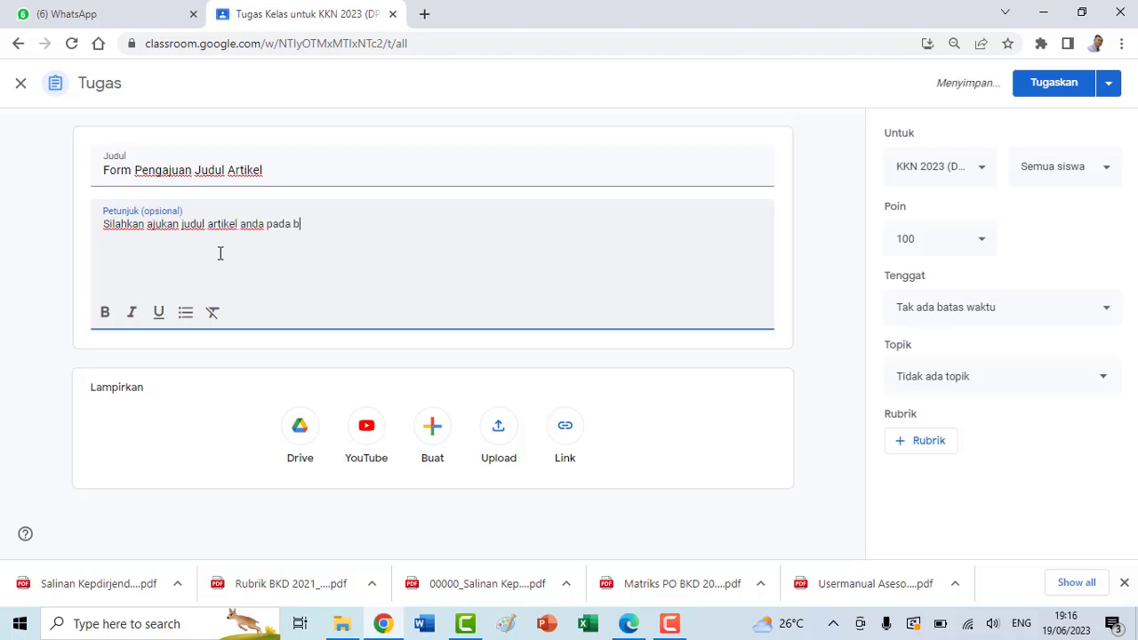
pyautogui.write('agian ini')
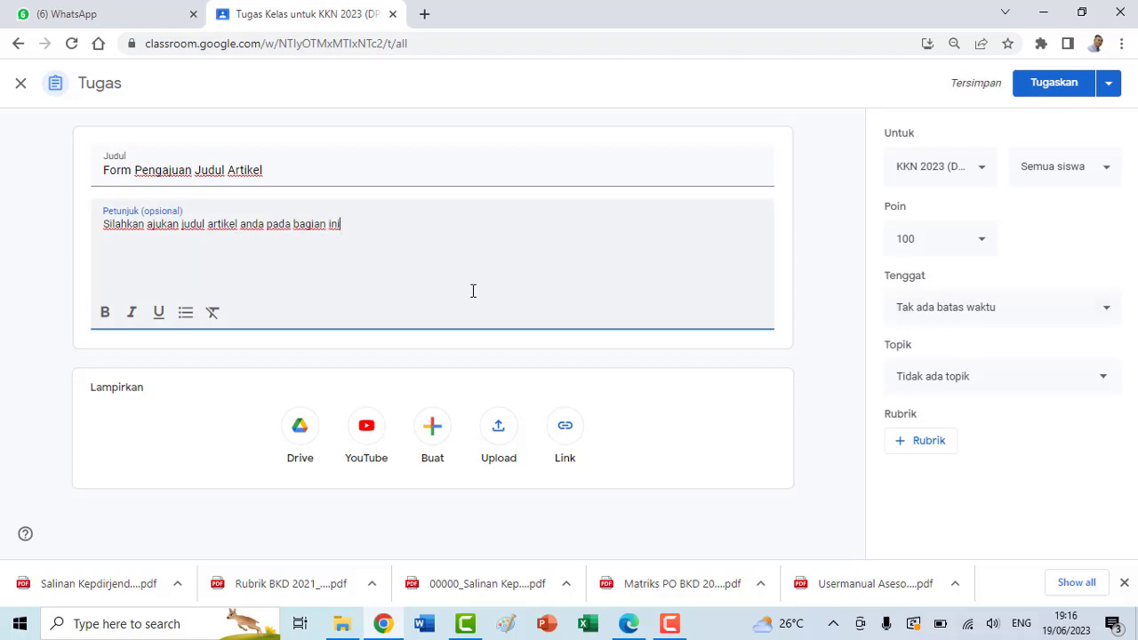
pyautogui.click(987, 237)
pyautogui.click(929, 283)
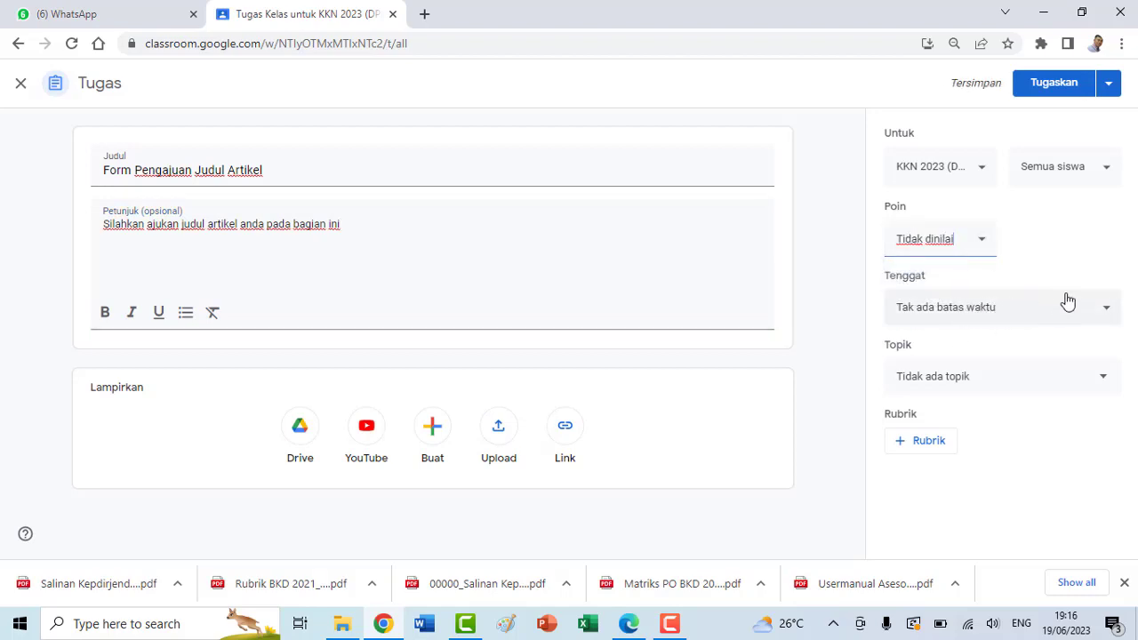
# File the Form Pengajuan Judul Artikel assignment under the PENGAJUAN JUDUL ARTIKEL topic and post it to the class
pyautogui.click(1097, 382)
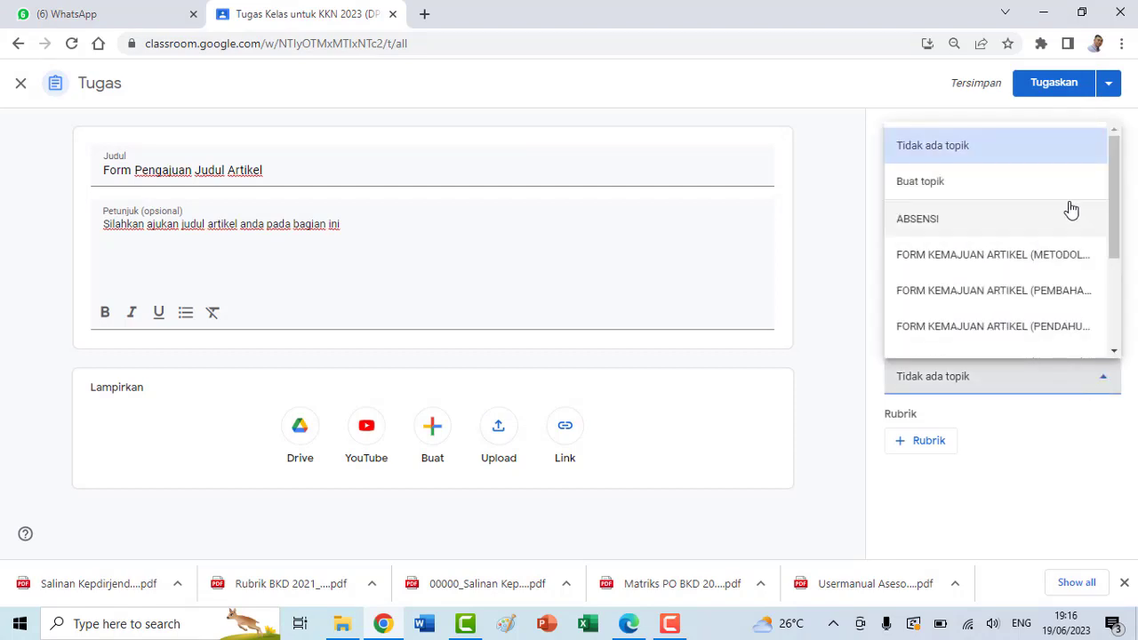
pyautogui.scroll(-3, 1072, 211)
pyautogui.click(960, 351)
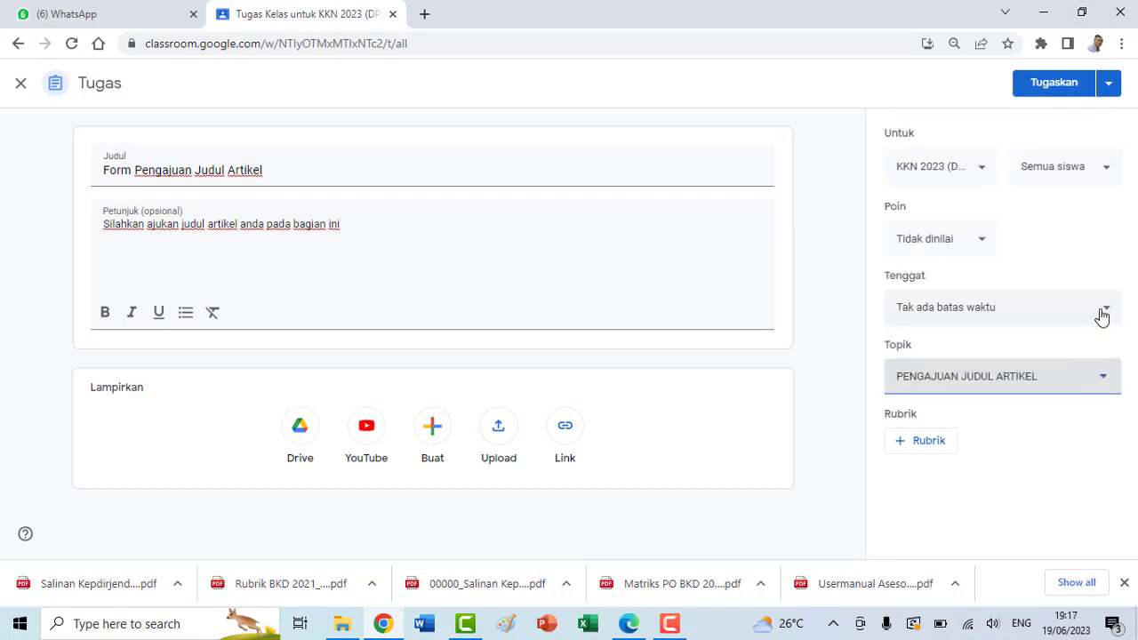
pyautogui.click(1050, 89)
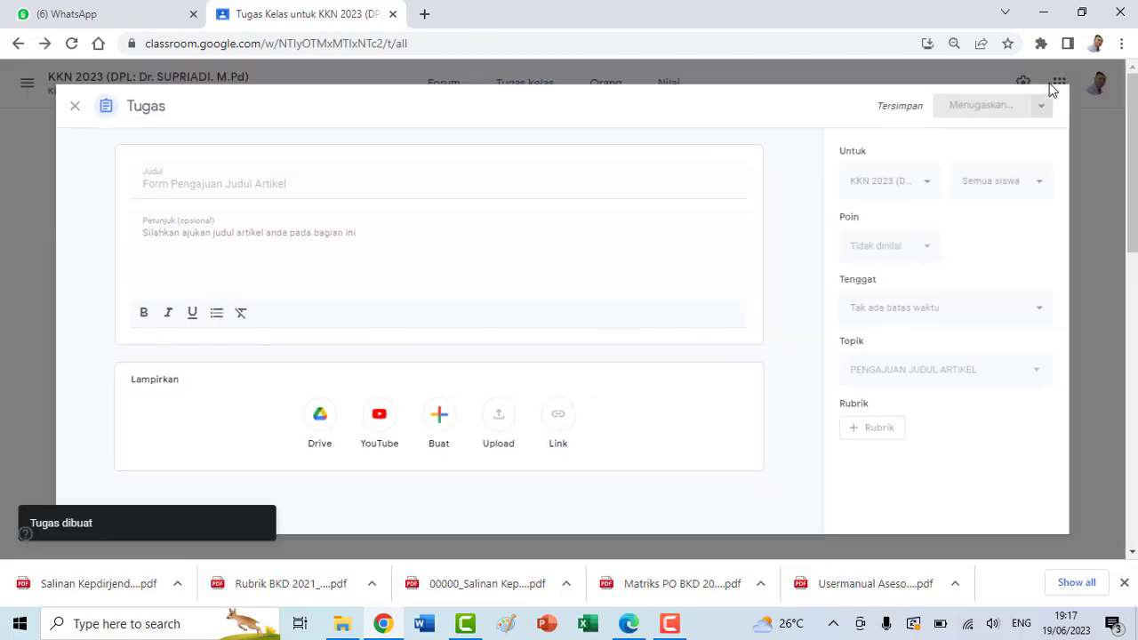
pyautogui.scroll(-9, 382, 282)
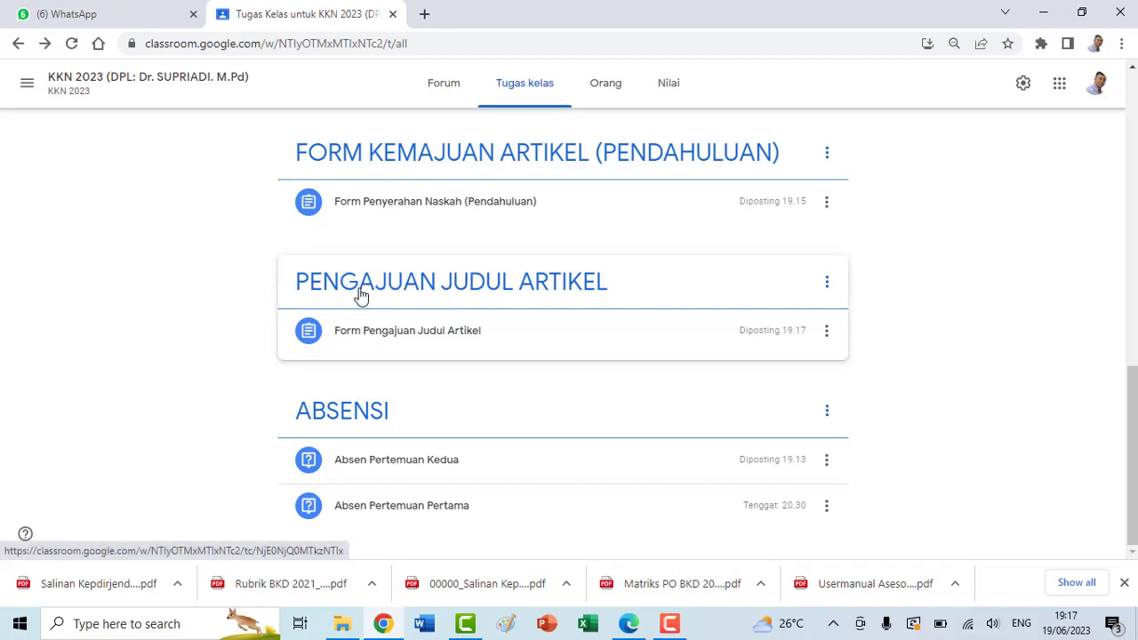
# Review the classwork topics to see which article progress topics still lack an assignment
pyautogui.scroll(1, 437, 319)
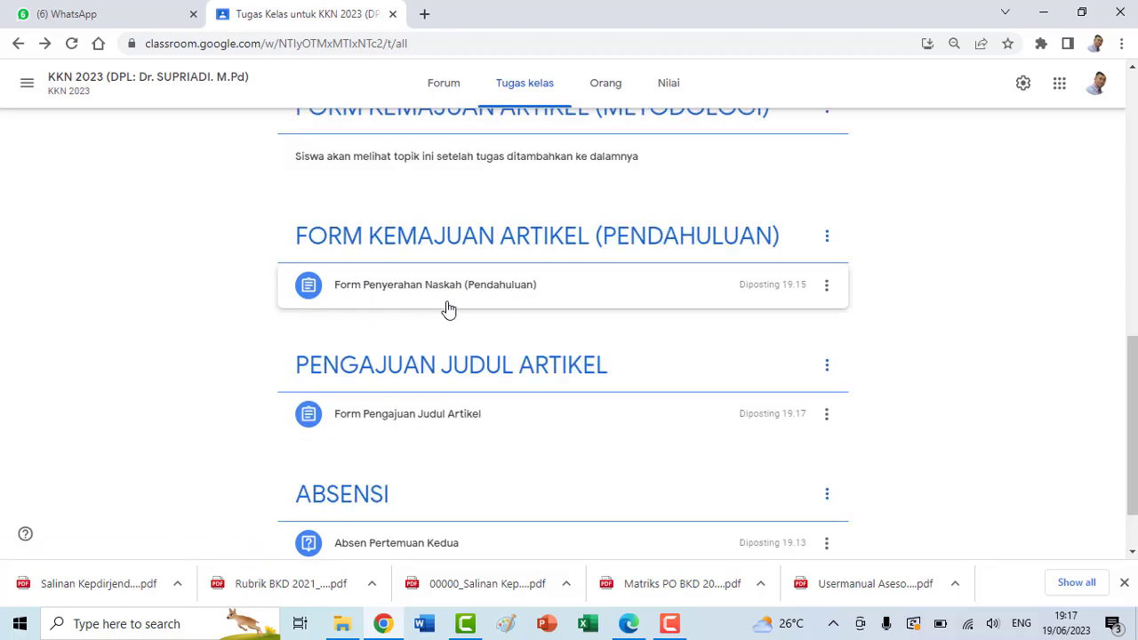
pyautogui.scroll(2, 445, 311)
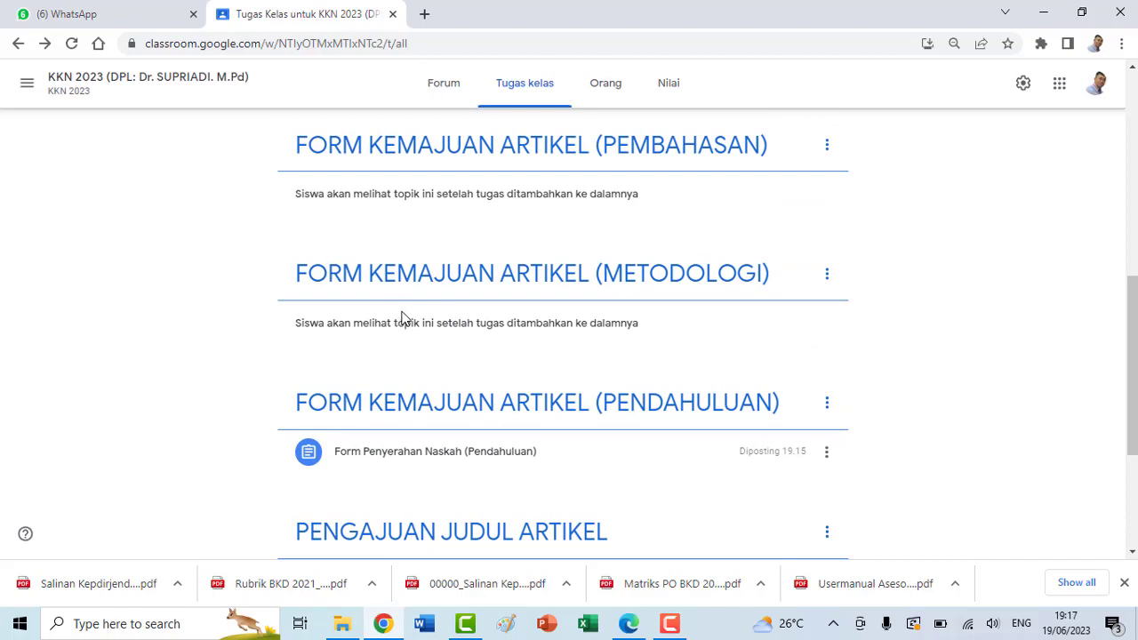
pyautogui.scroll(1, 318, 165)
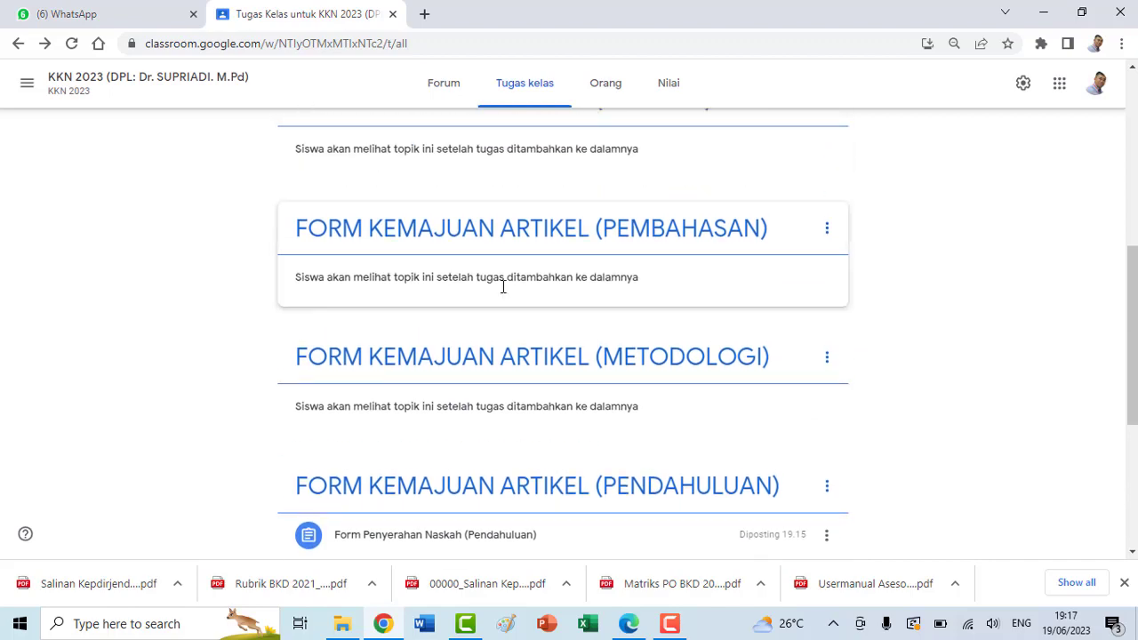
pyautogui.scroll(3, 545, 290)
pyautogui.scroll(3, 1055, 279)
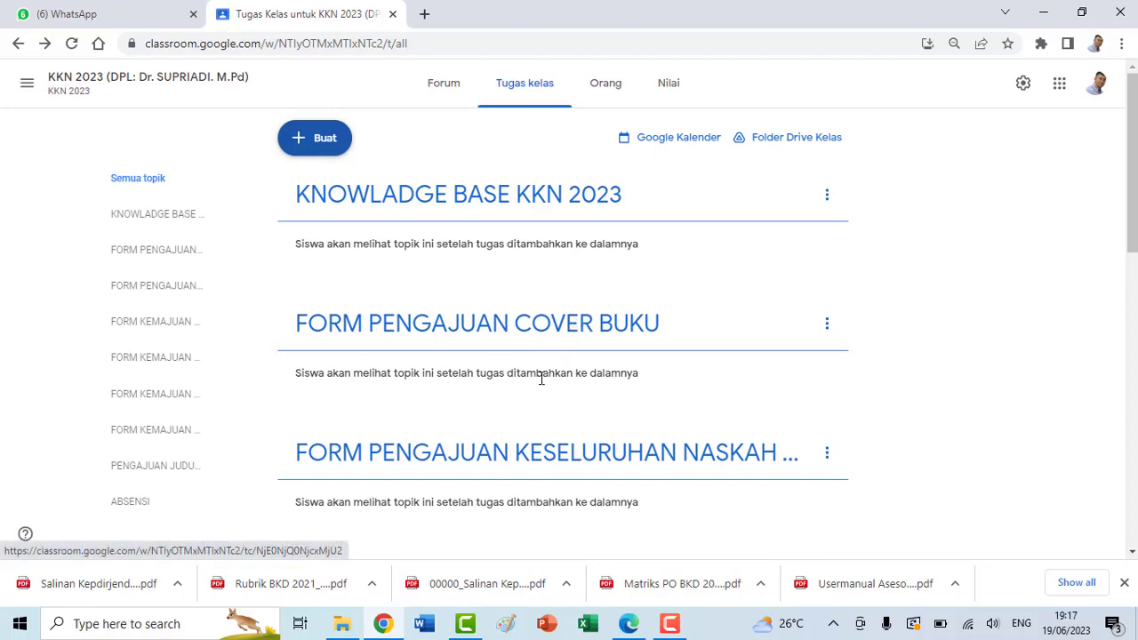
pyautogui.scroll(-4, 543, 381)
pyautogui.scroll(-3, 545, 385)
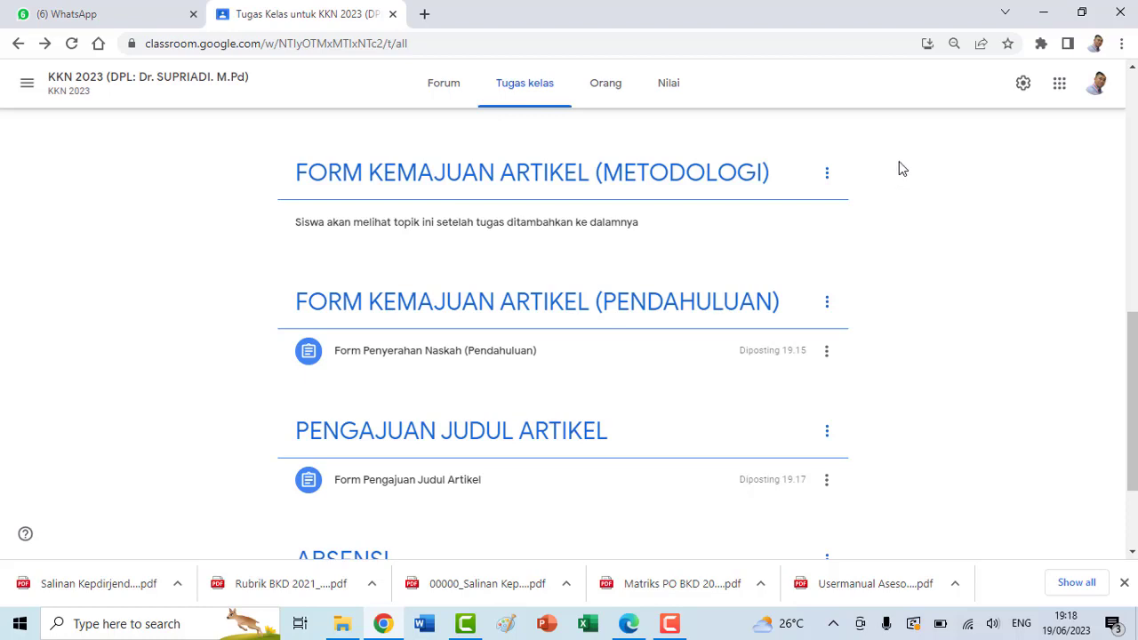
pyautogui.scroll(2, 902, 162)
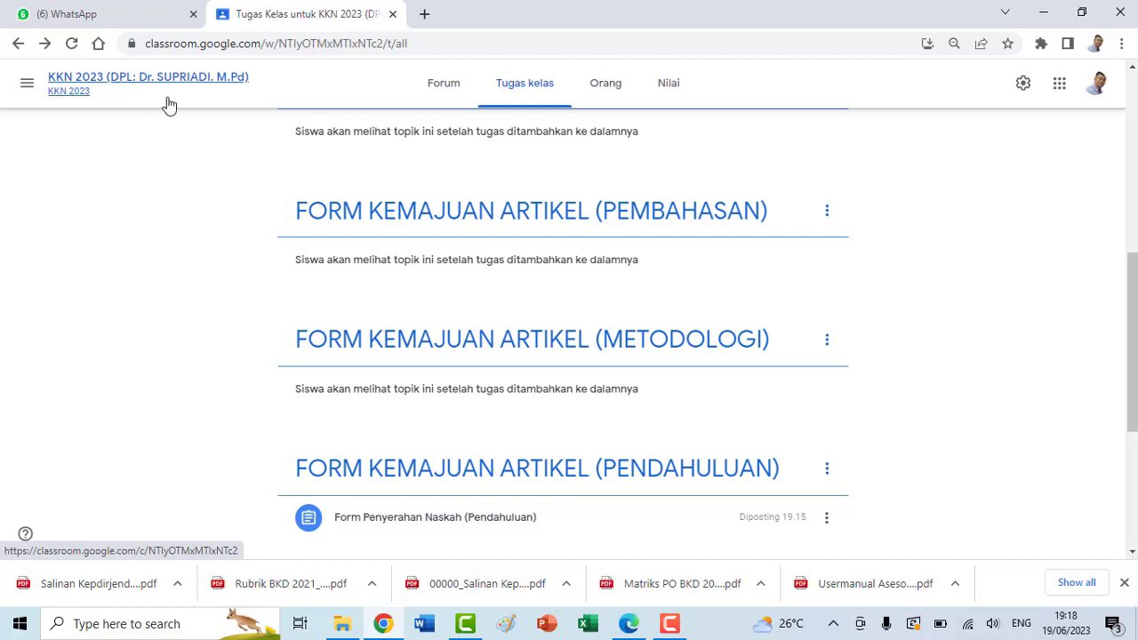
pyautogui.scroll(1, 941, 291)
pyautogui.scroll(-4, 940, 292)
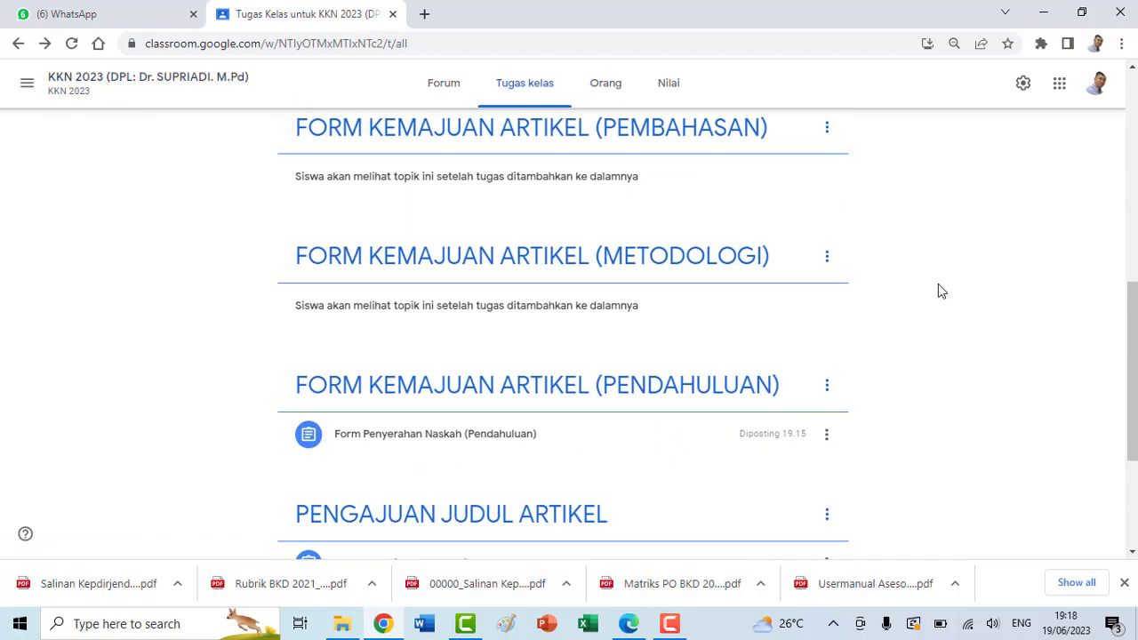
pyautogui.scroll(2, 936, 289)
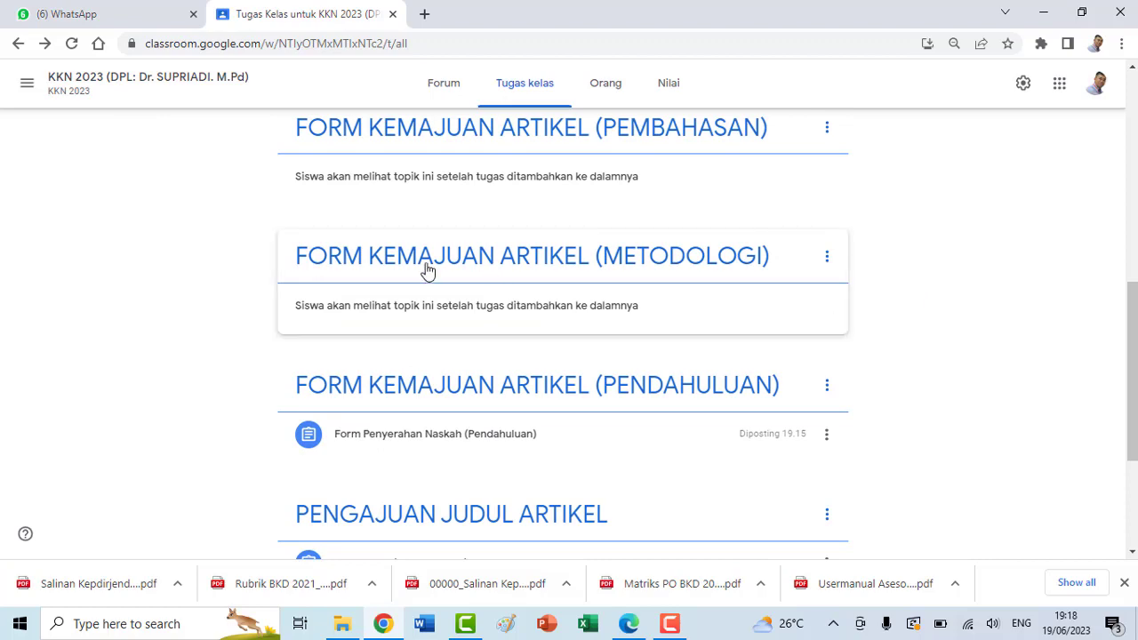
pyautogui.scroll(2, 426, 294)
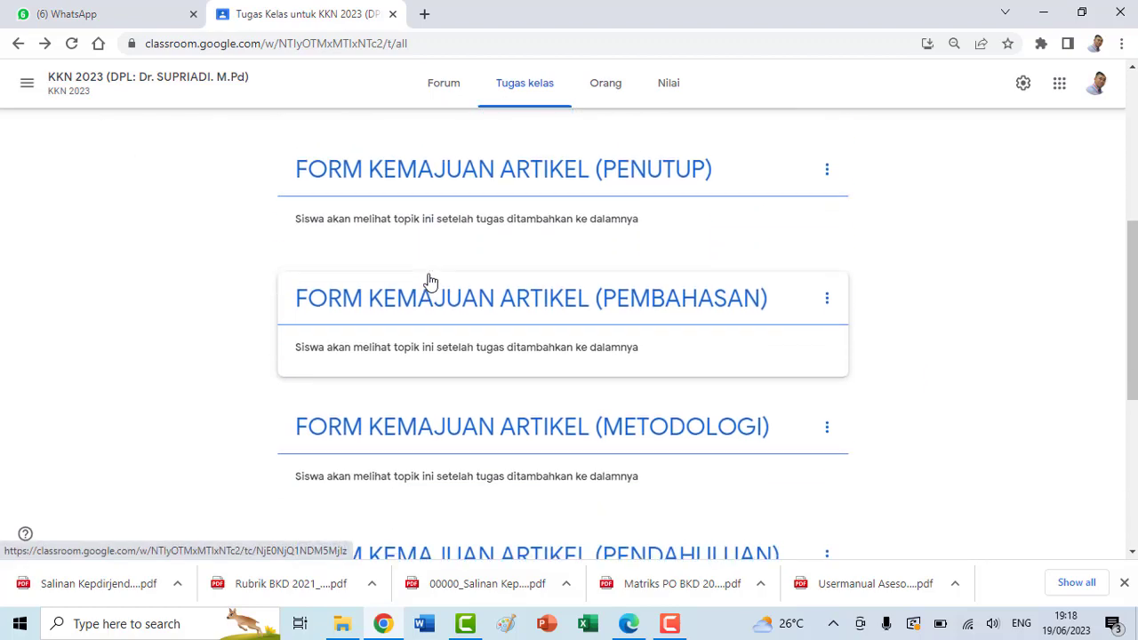
pyautogui.scroll(5, 738, 237)
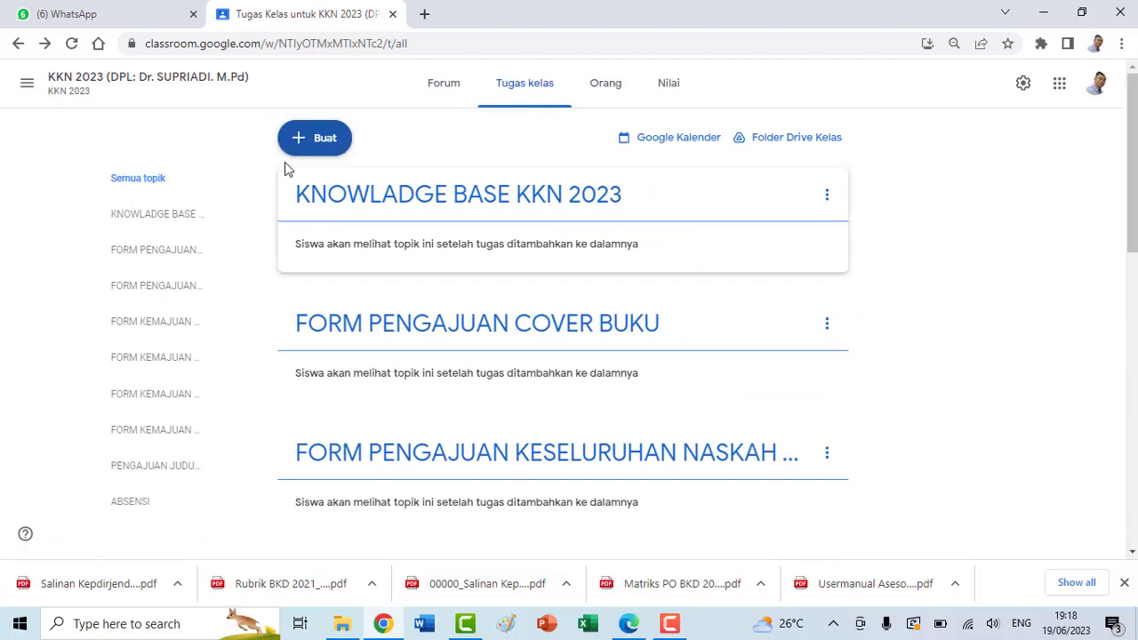
# Create another assignment (Tugas) titled "Form Pengajuan Naskah (Metodologi)"
pyautogui.click(297, 139)
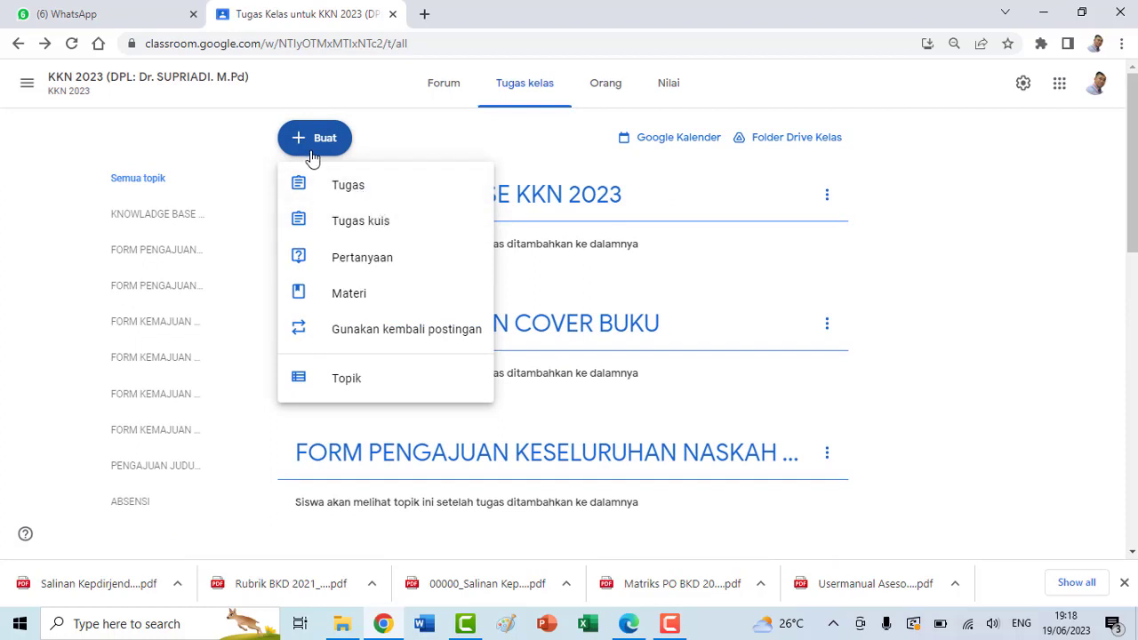
pyautogui.click(353, 195)
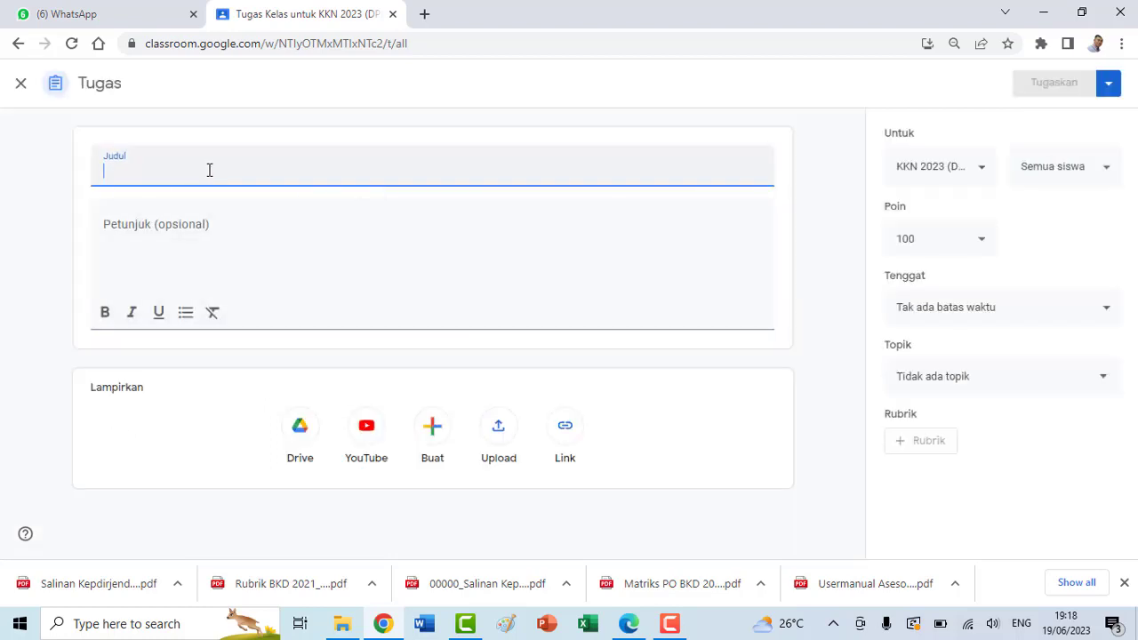
pyautogui.write('Form Pengajuan')
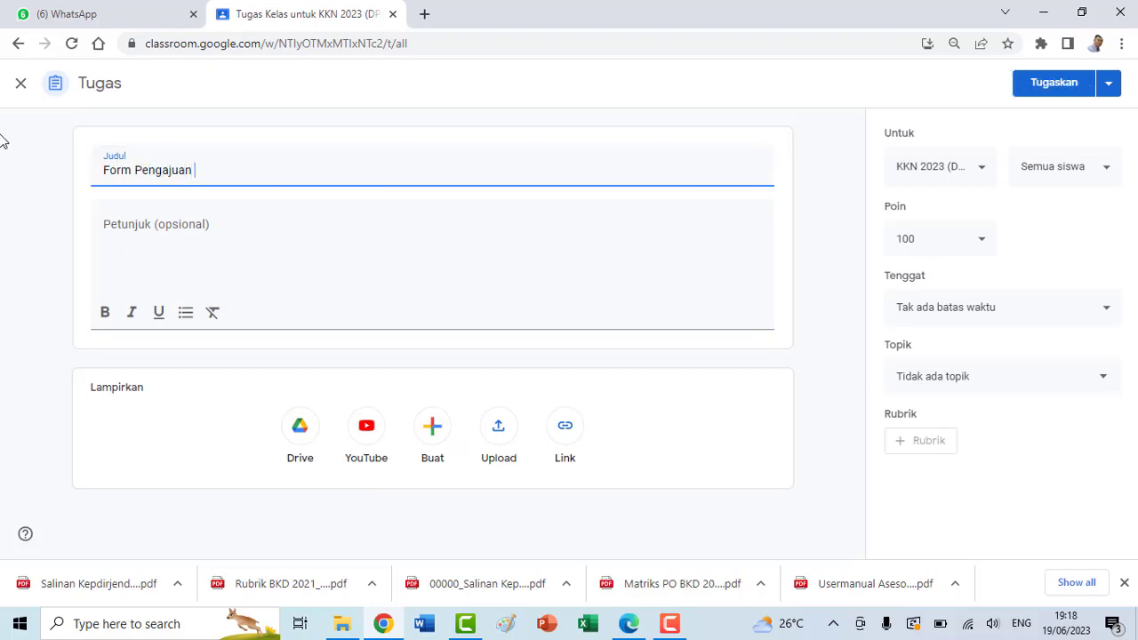
pyautogui.write(' Naskah (Meto')
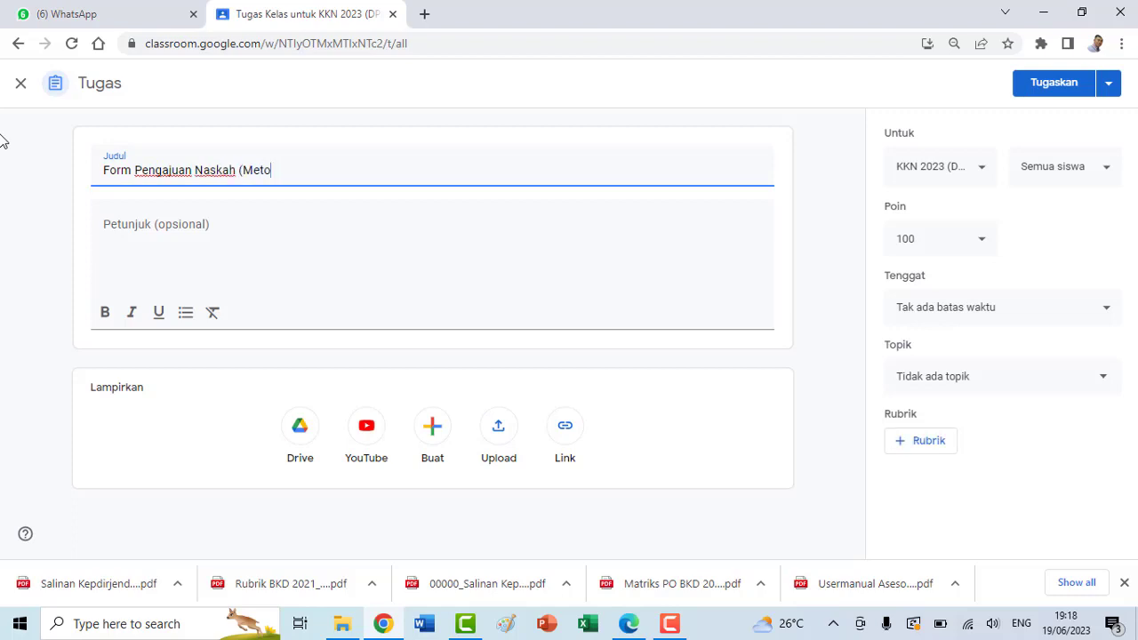
pyautogui.write('dologi)')
# Enter the instructions "Silahkan kirimkan naskah metodologi yang sudah dibuat pada bagian ini" and make the methodology assignment ungraded (Tidak dinilai)
pyautogui.click(168, 251)
pyautogui.write('Silahkan')
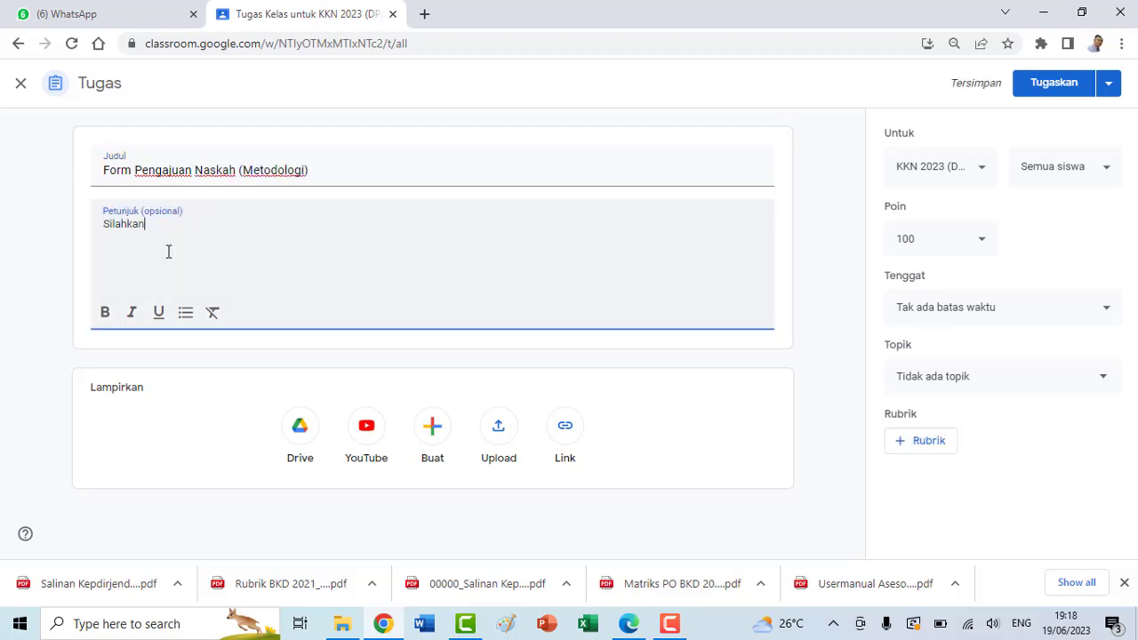
pyautogui.write(' kirimkan n')
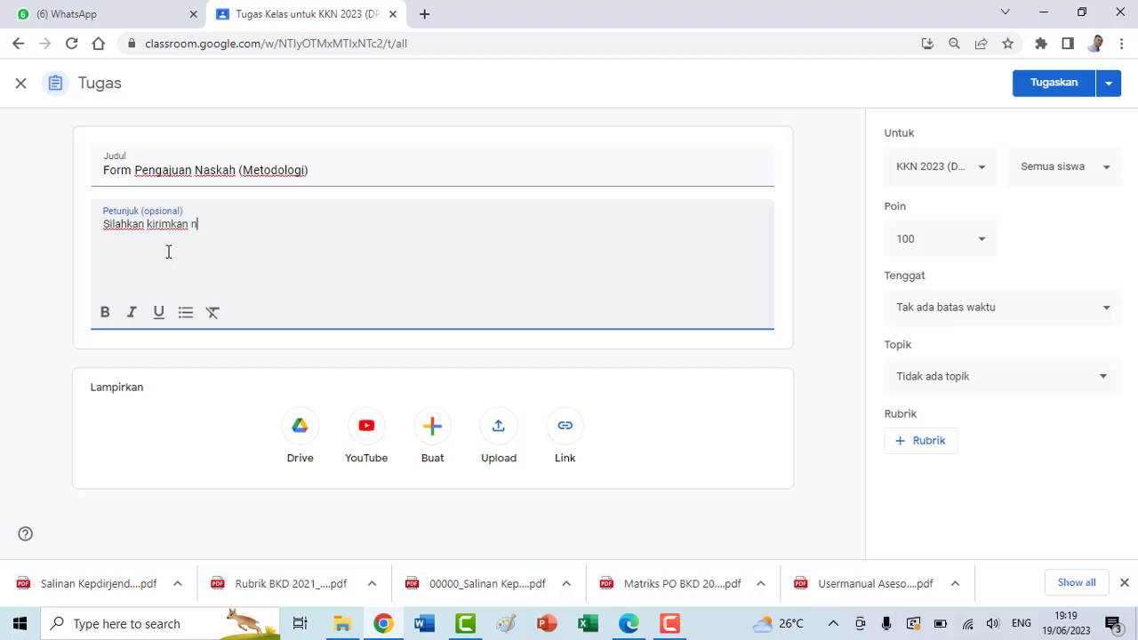
pyautogui.write('askah meto')
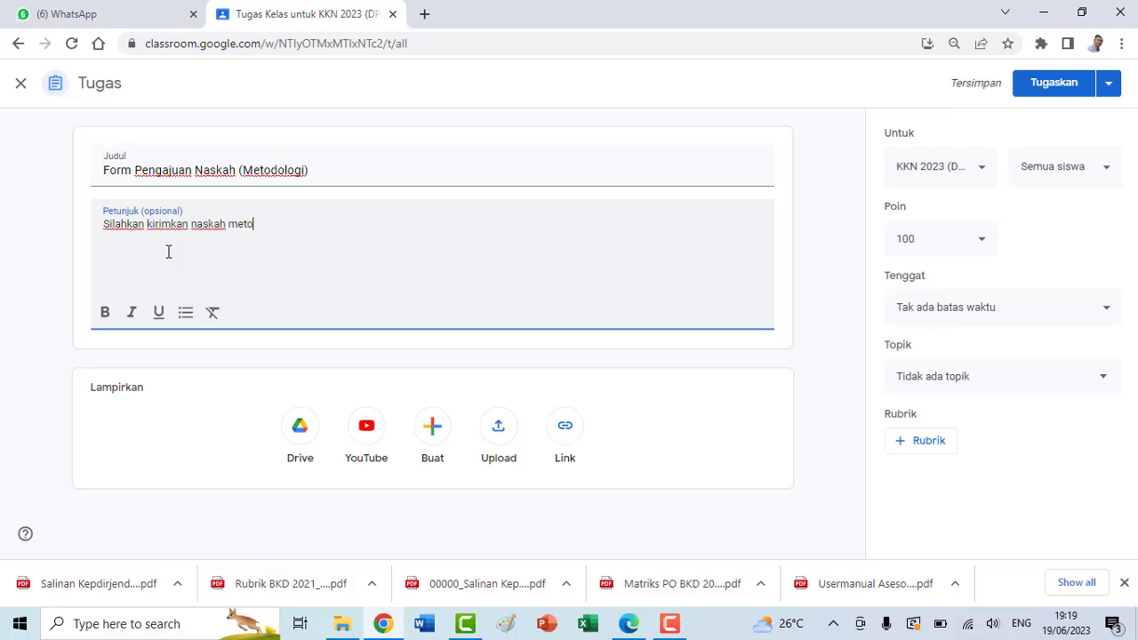
pyautogui.write('dologi yang sudah')
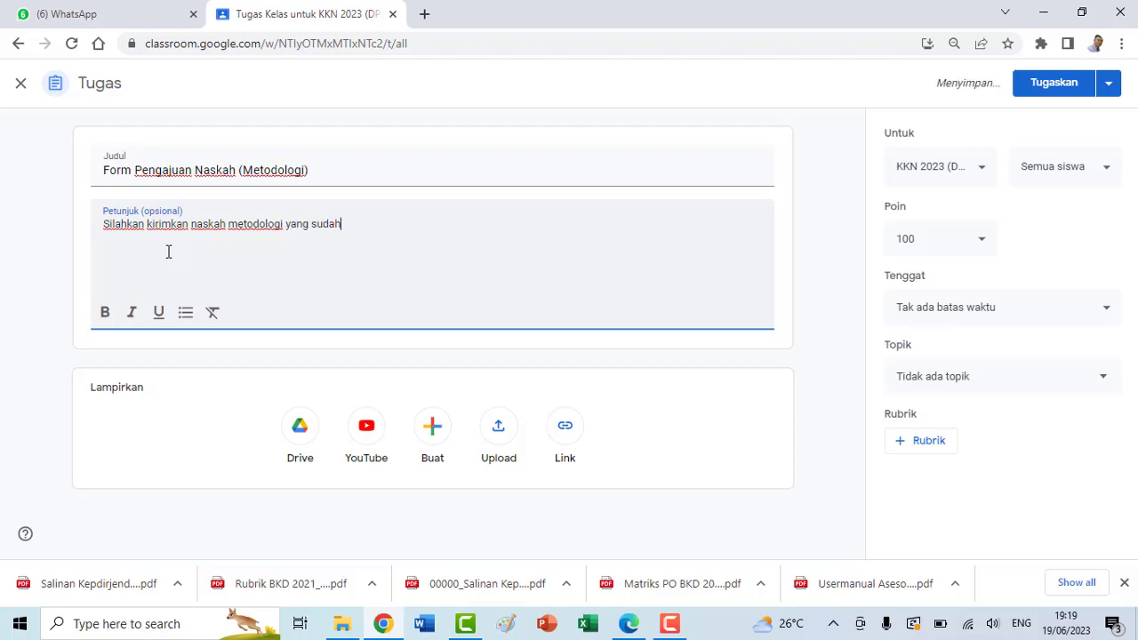
pyautogui.write(' dibuat pada bagian ini')
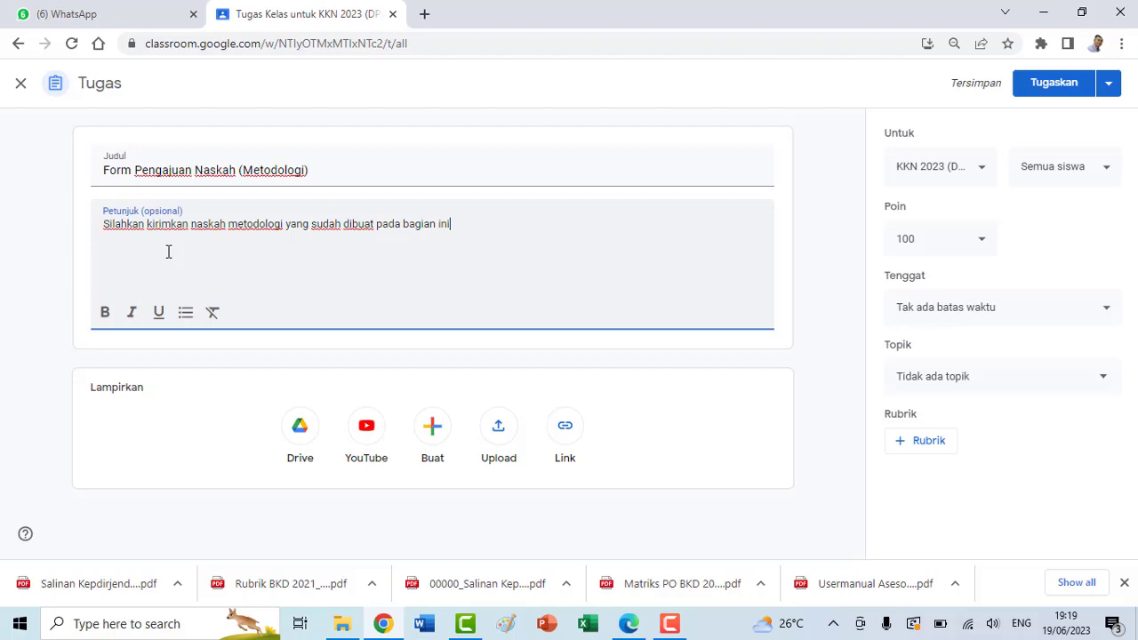
pyautogui.click(977, 247)
pyautogui.click(945, 284)
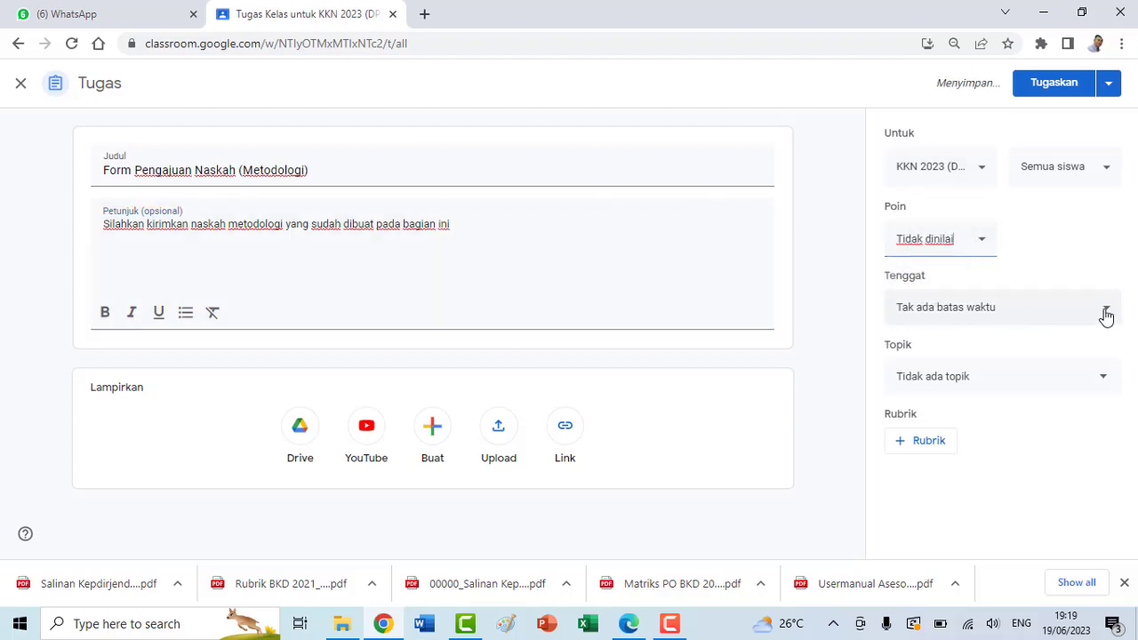
# File the Form Pengajuan Naskah (Metodologi) assignment under the FORM KEMAJUAN ARTIKEL (METODOLOGI) topic and post it to the class
pyautogui.click(1102, 383)
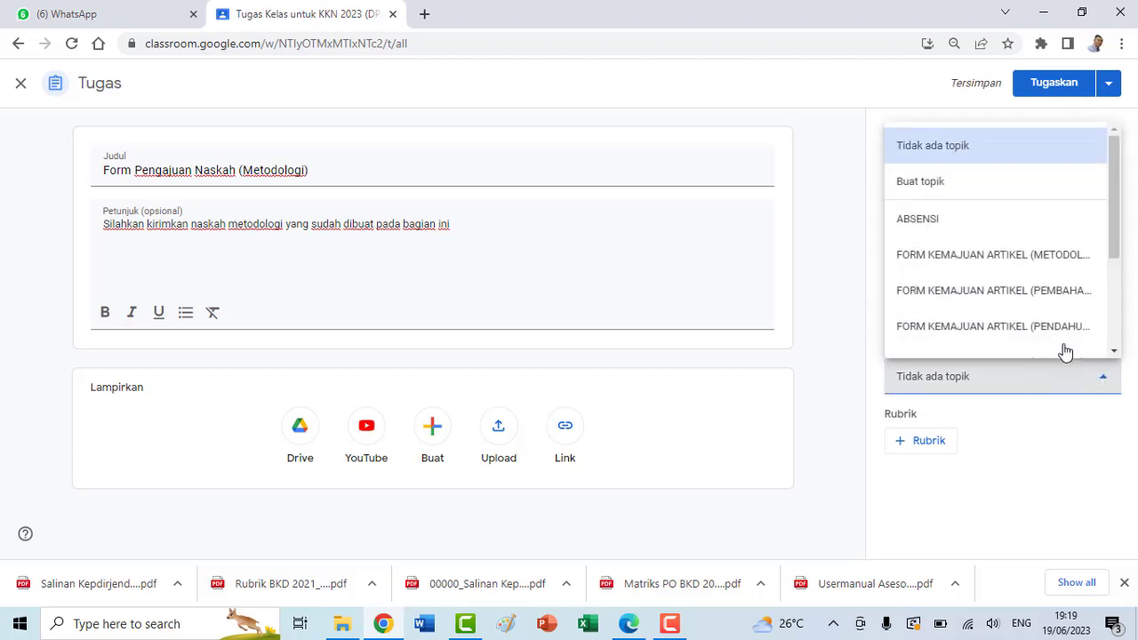
pyautogui.click(1040, 255)
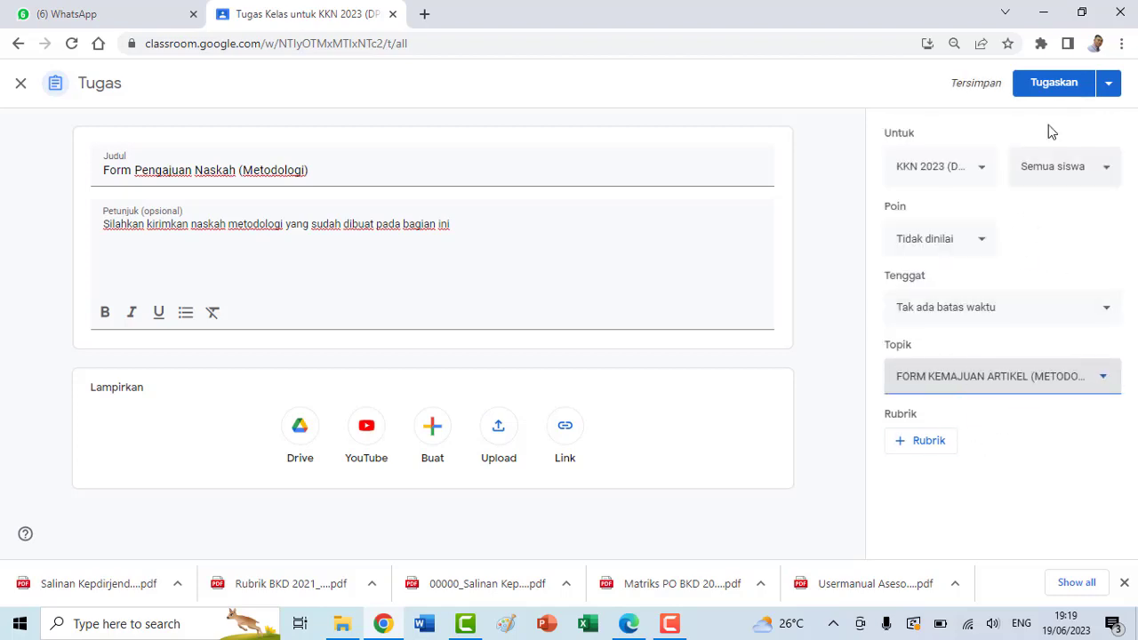
pyautogui.click(1054, 82)
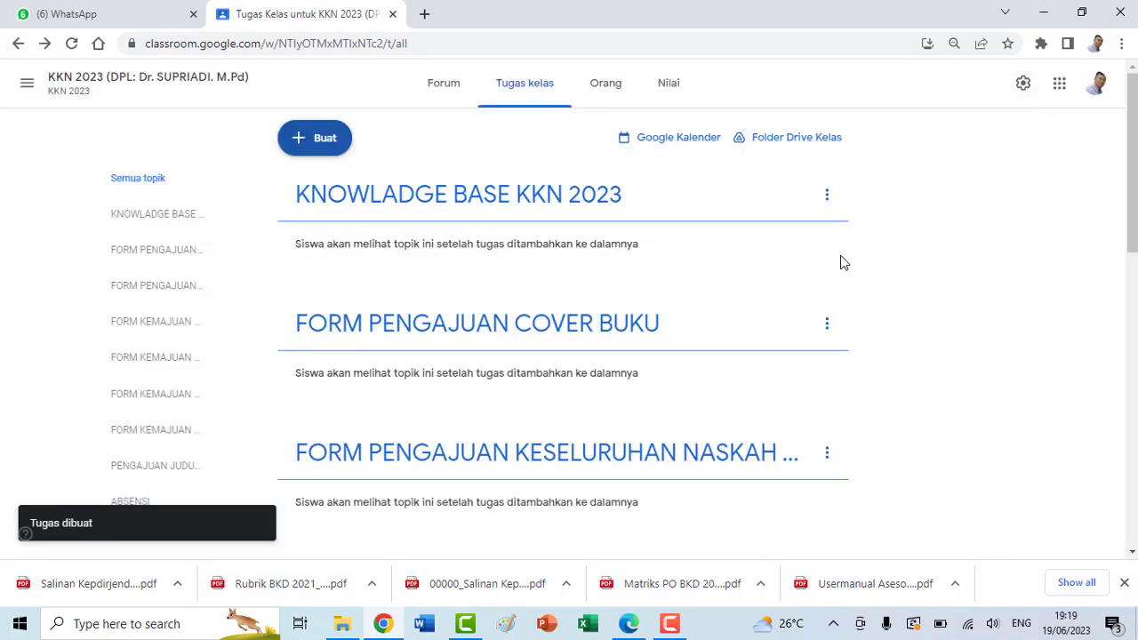
# Check the methodology assignment in the topic list and look over the kinds of classwork that can be created
pyautogui.scroll(-6, 843, 263)
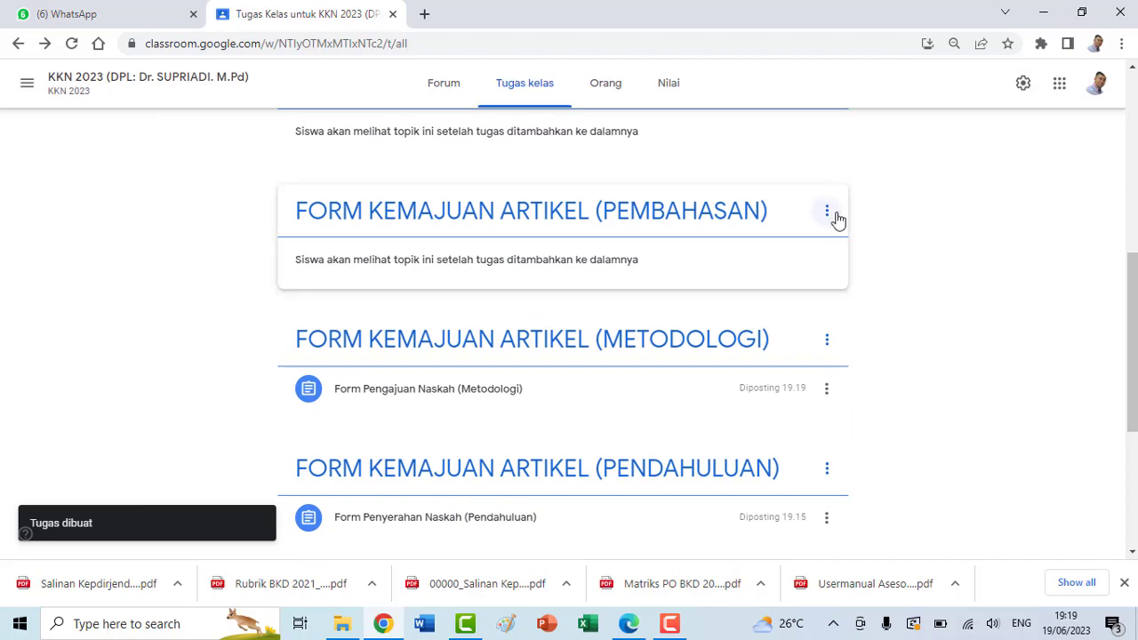
pyautogui.scroll(3, 668, 297)
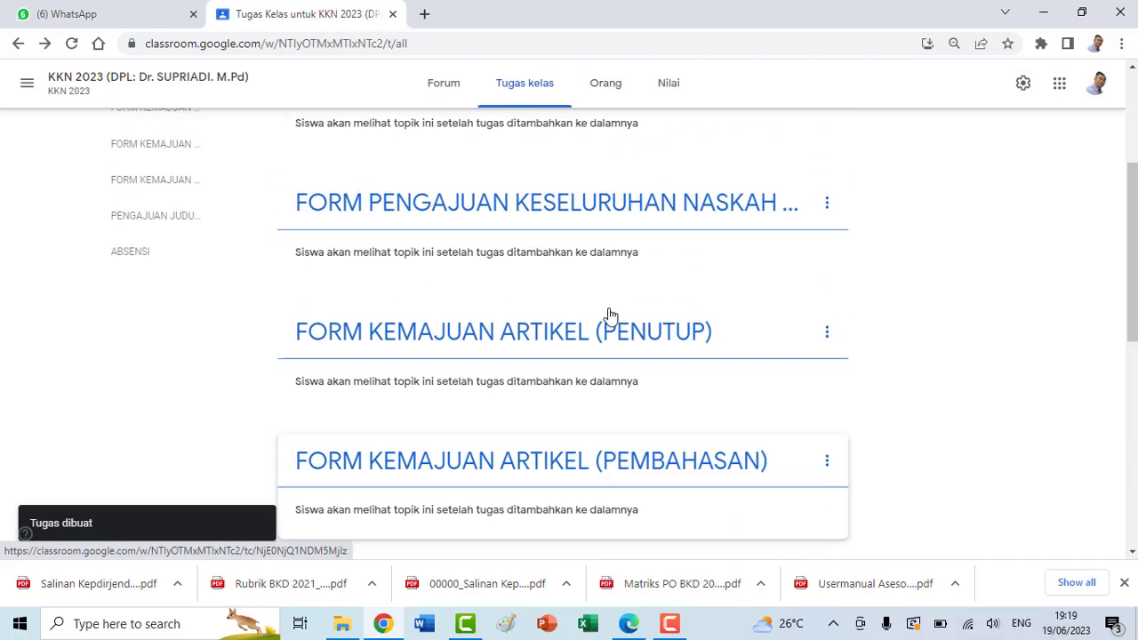
pyautogui.scroll(2, 594, 351)
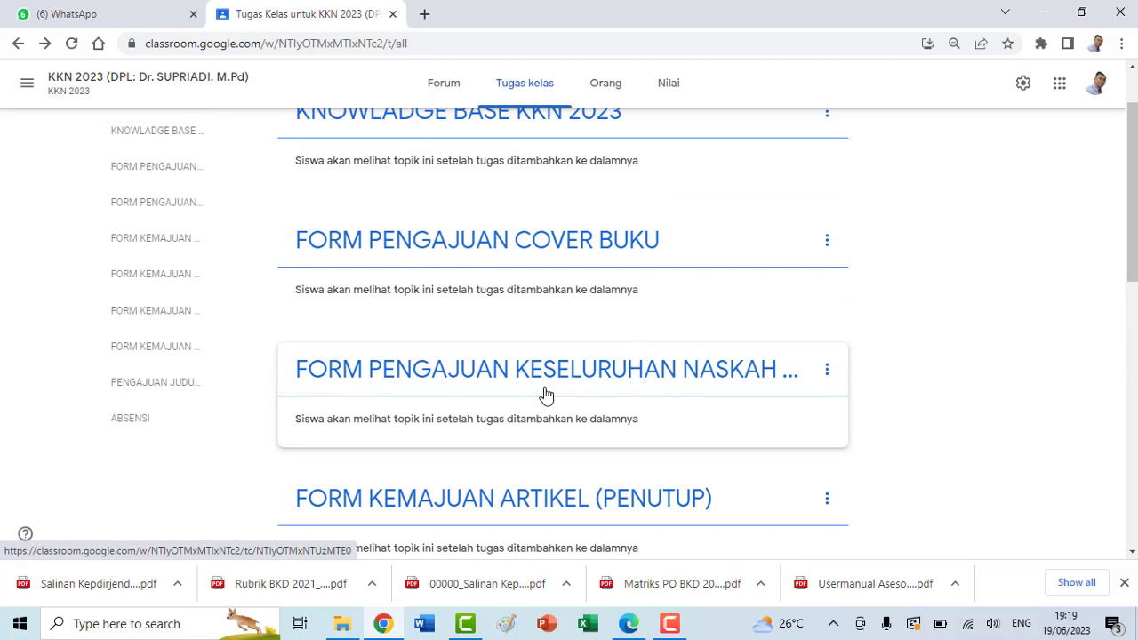
pyautogui.scroll(1, 488, 280)
pyautogui.click(297, 139)
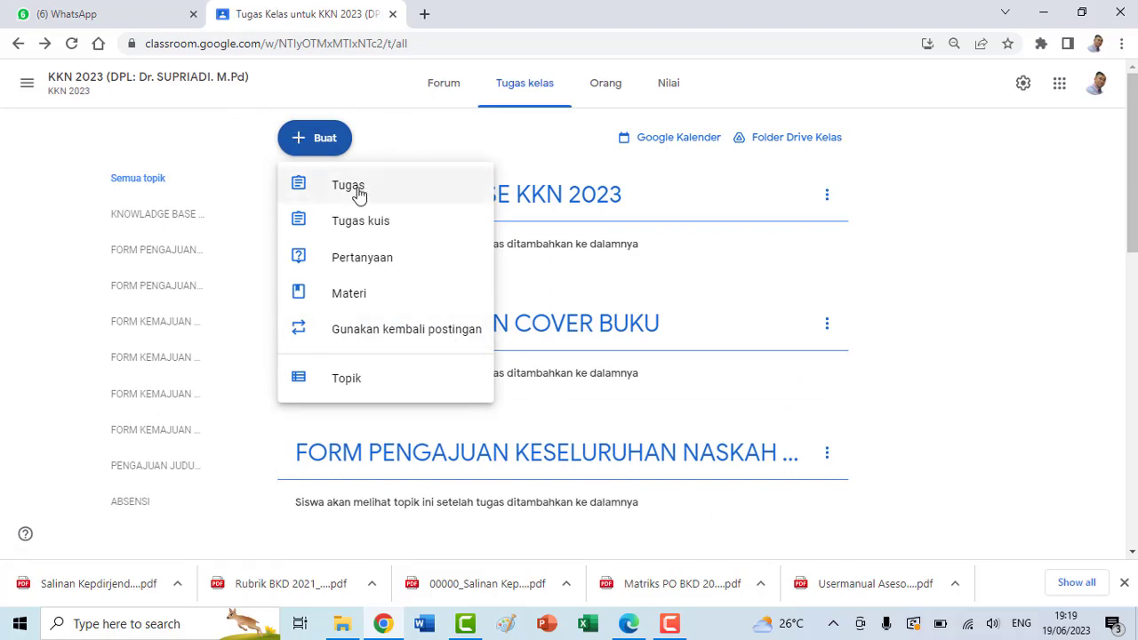
pyautogui.click(904, 258)
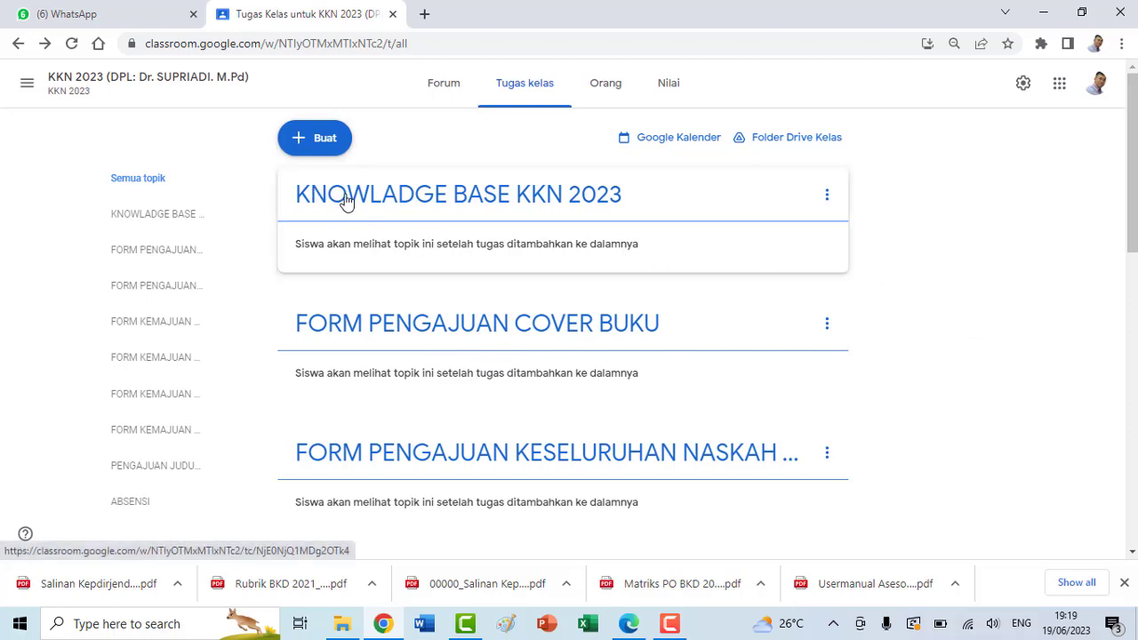
pyautogui.click(299, 147)
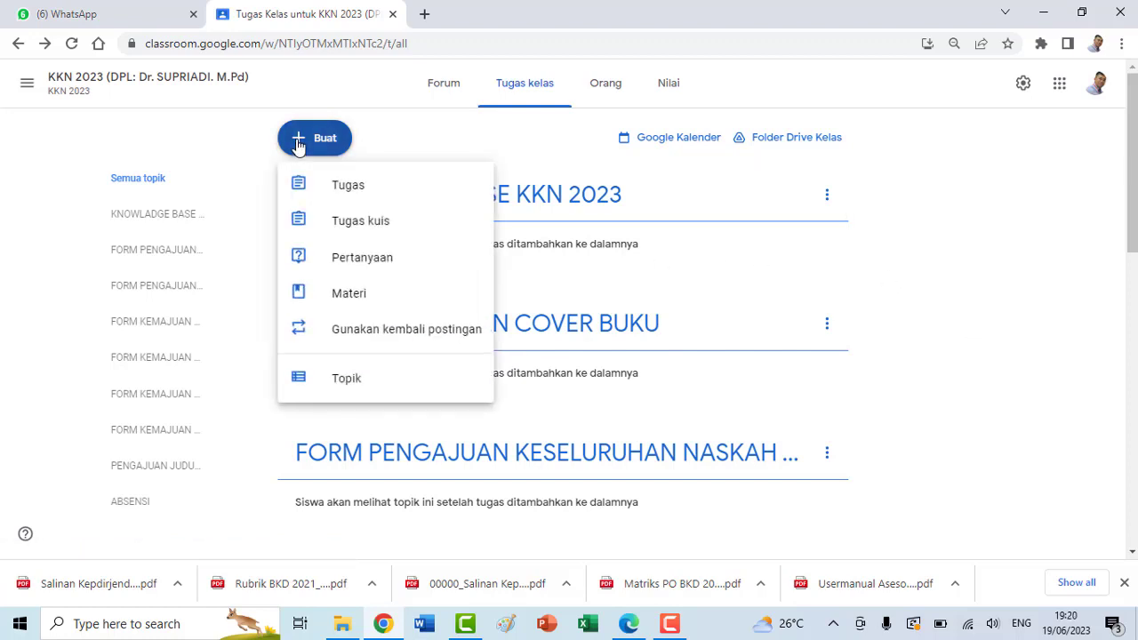
pyautogui.click(335, 296)
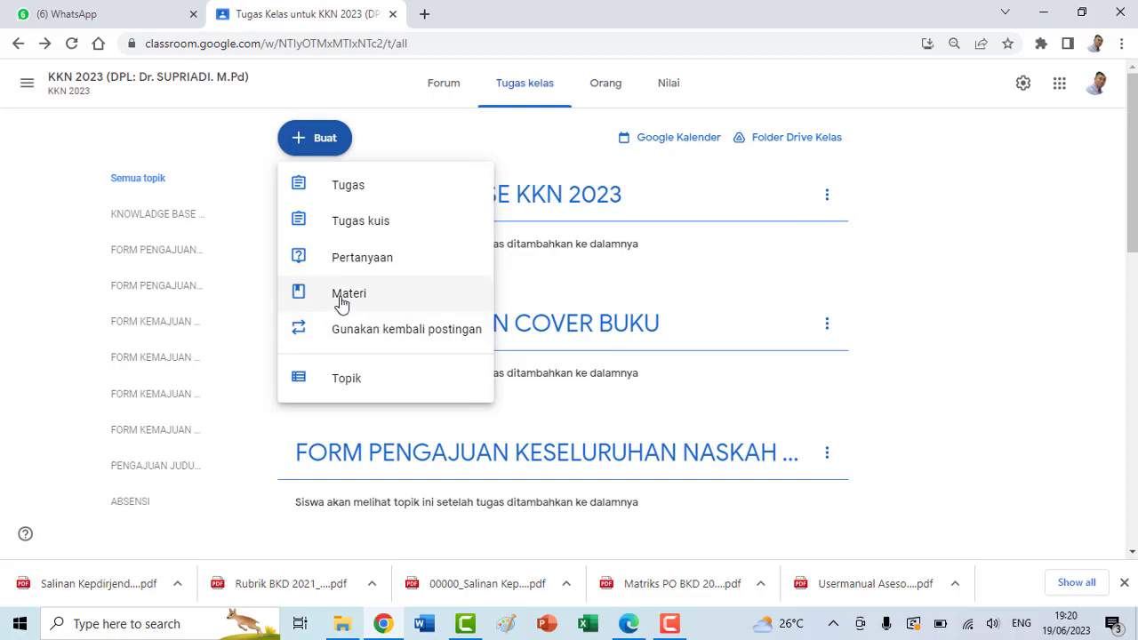
pyautogui.click(966, 263)
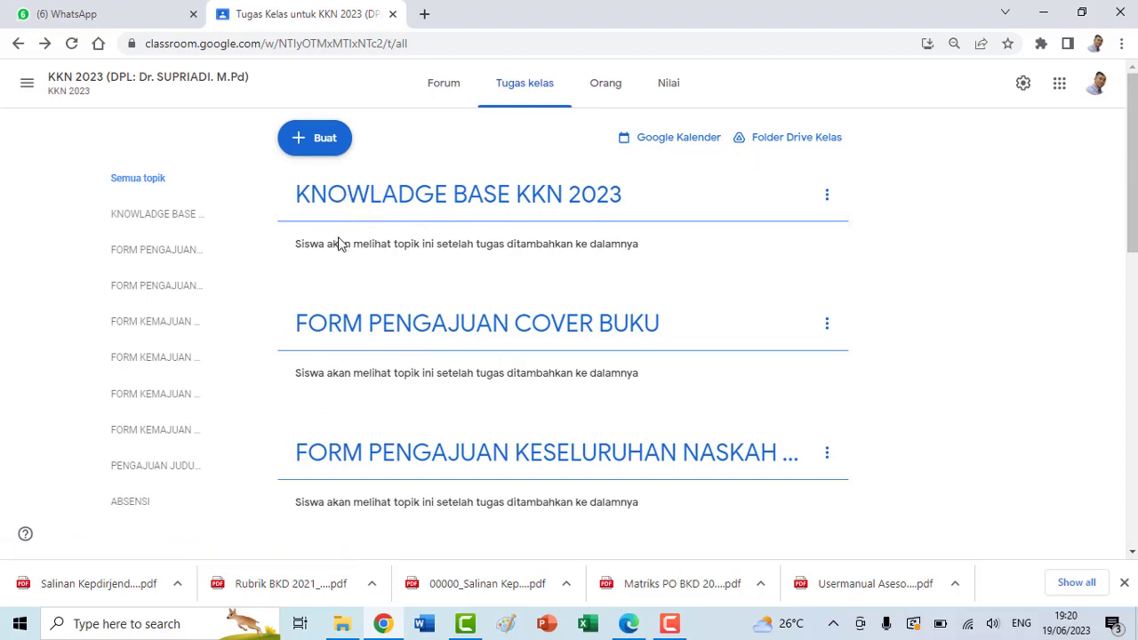
# Create a material (Materi) titled "Buku Panduan KKN 2023" with the description "Silahkan lihat dan download Buku KKN 2023"
pyautogui.click(301, 143)
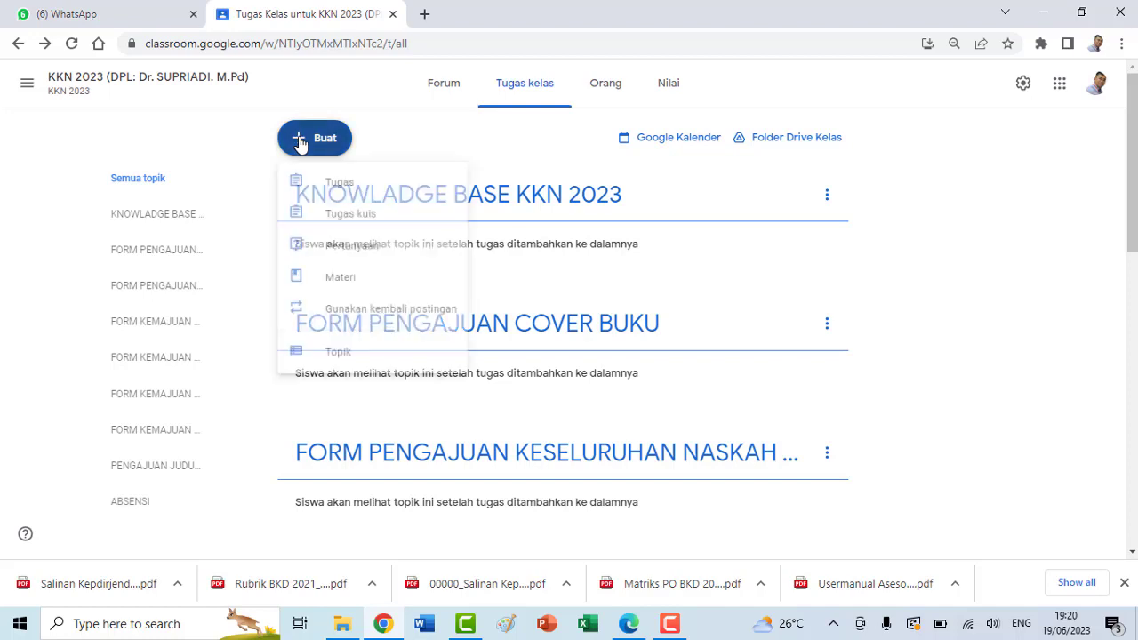
pyautogui.click(340, 301)
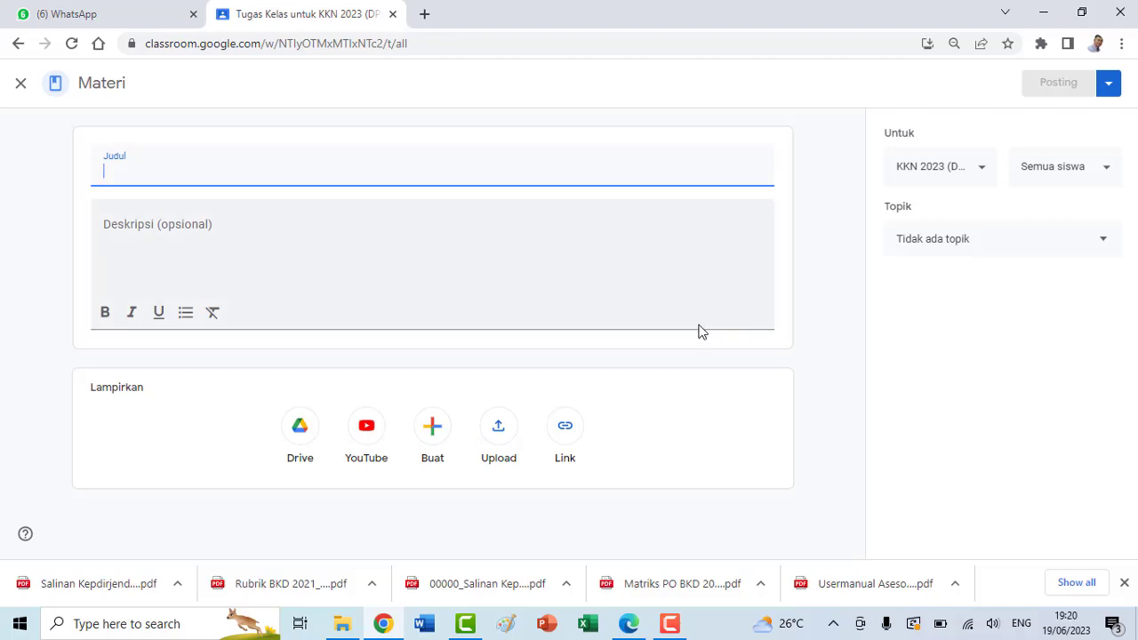
pyautogui.write('Ma')
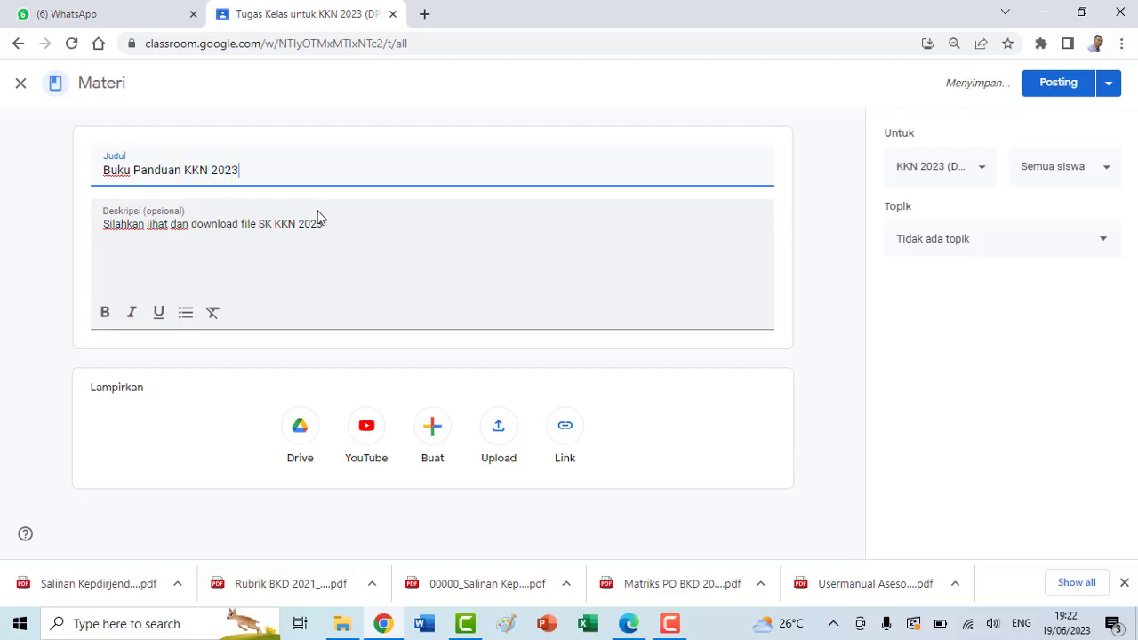
pyautogui.click(334, 223)
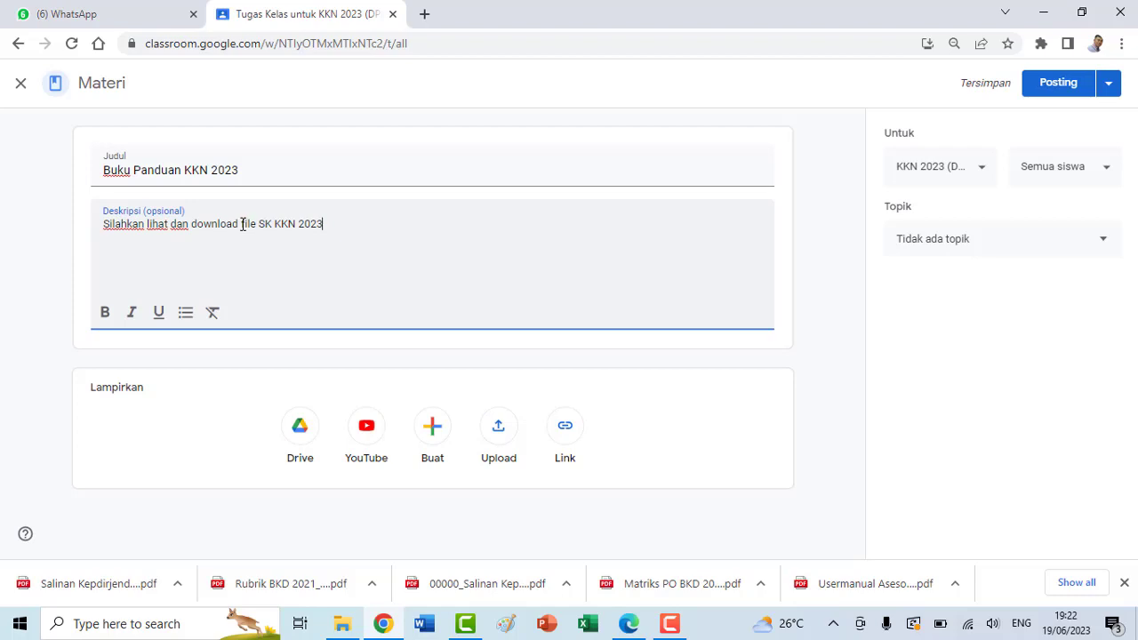
pyautogui.moveTo(242, 224); pyautogui.dragTo(325, 225)
pyautogui.write('Buku KKN 20')
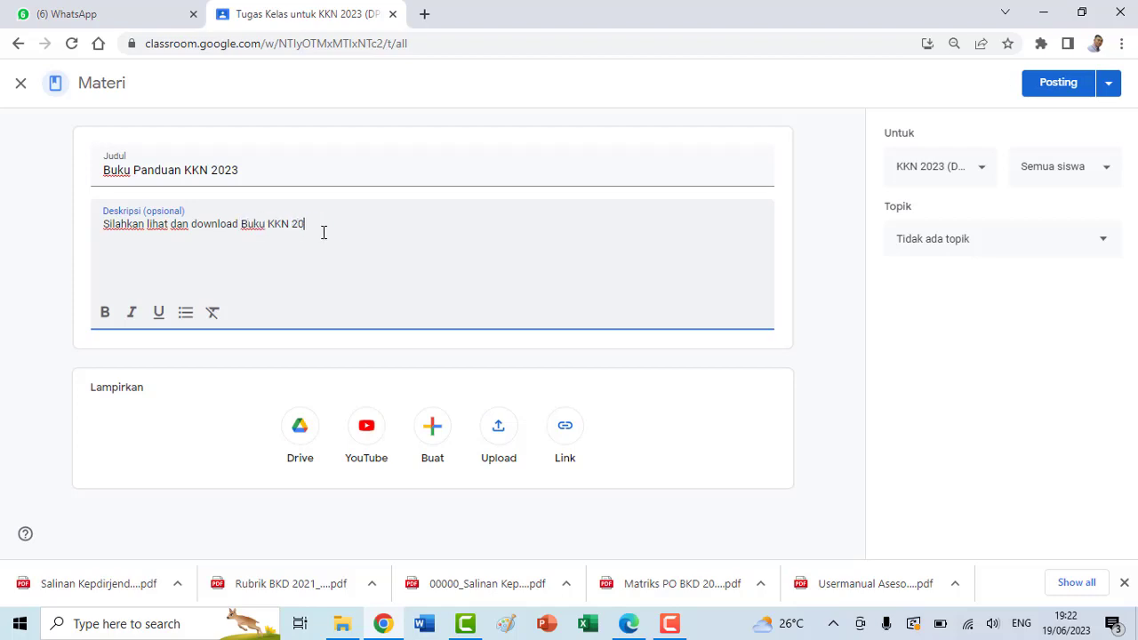
# Attach the file "0. BUKU PANDUAN KKN 2023" from the KKN 2023 folder in DATA1KU on drive D to the material
pyautogui.click(503, 440)
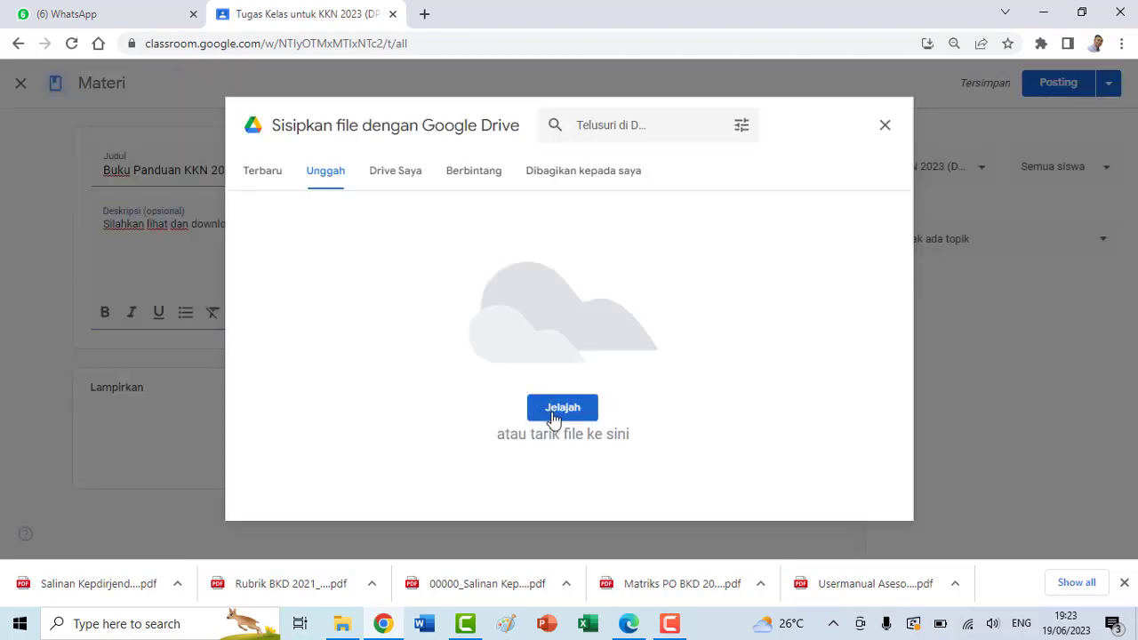
pyautogui.click(548, 406)
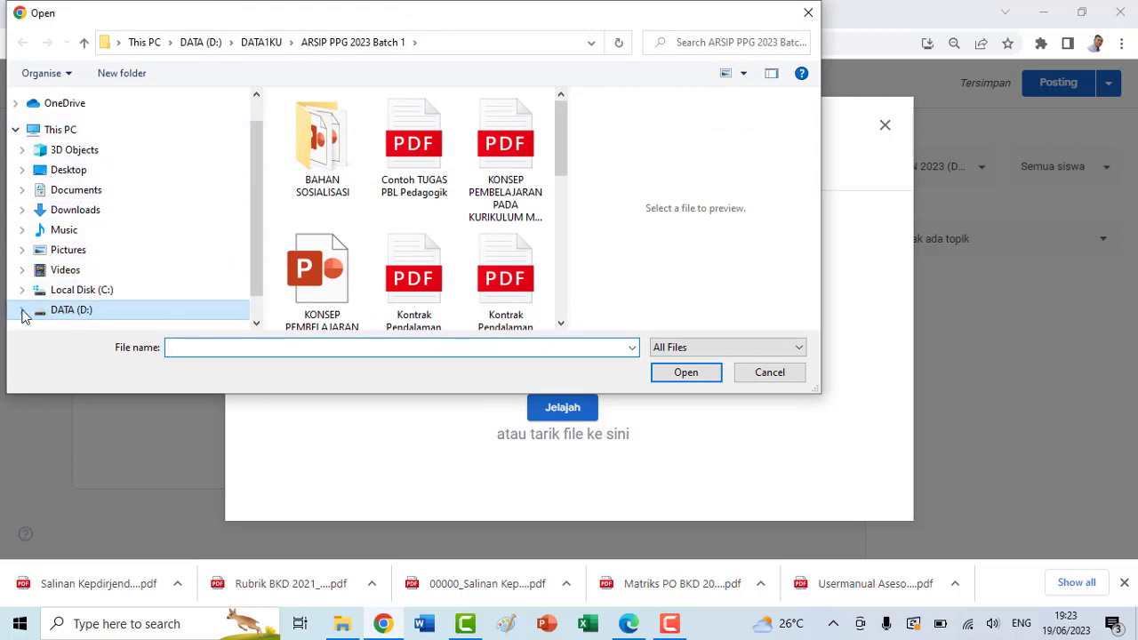
pyautogui.click(22, 309)
pyautogui.click(35, 195)
pyautogui.scroll(-5, 105, 264)
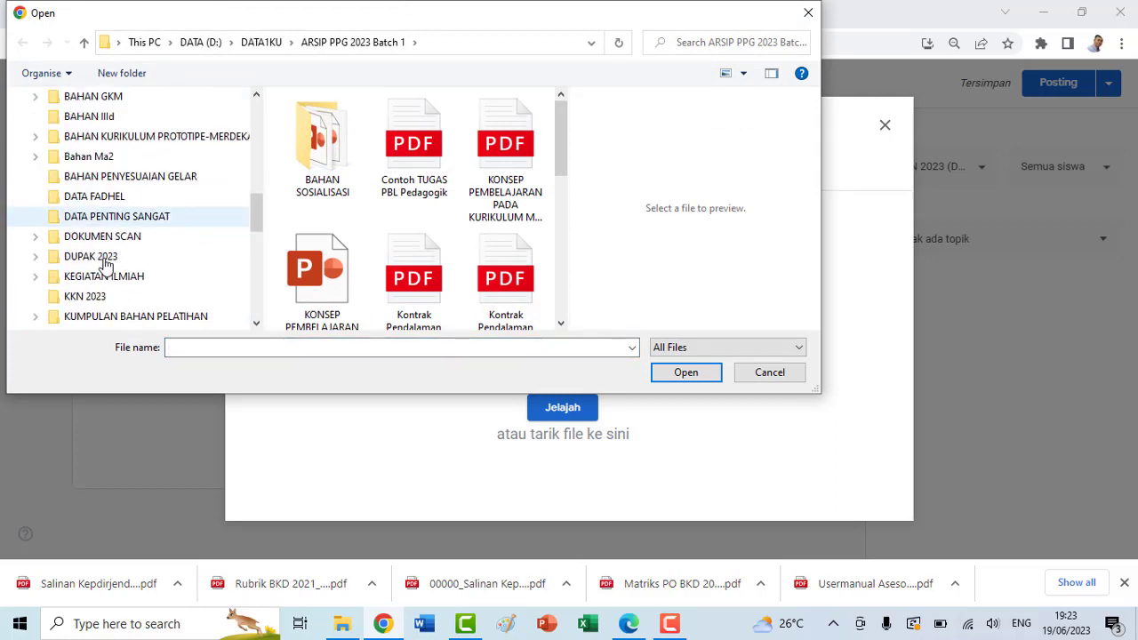
pyautogui.scroll(-1, 105, 264)
pyautogui.click(129, 256)
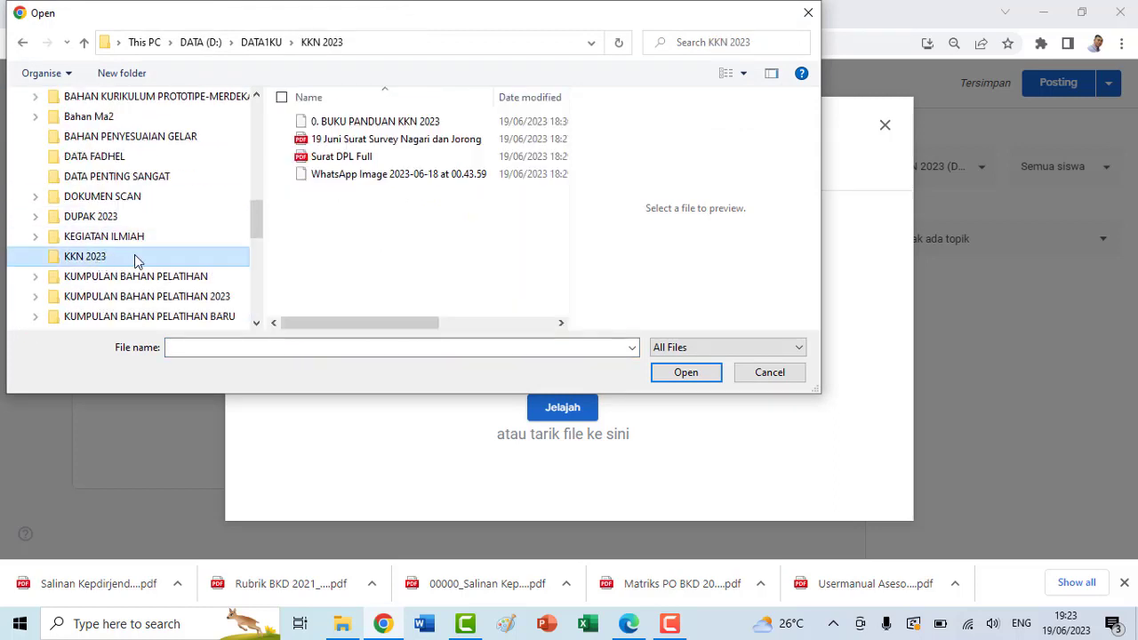
pyautogui.click(359, 129)
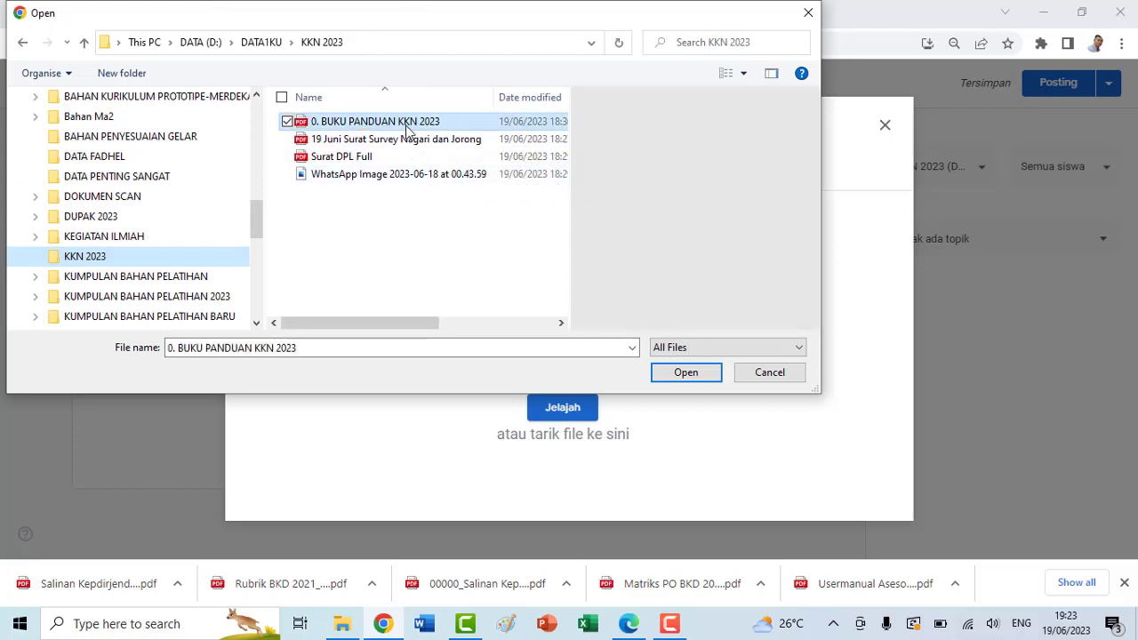
pyautogui.click(689, 373)
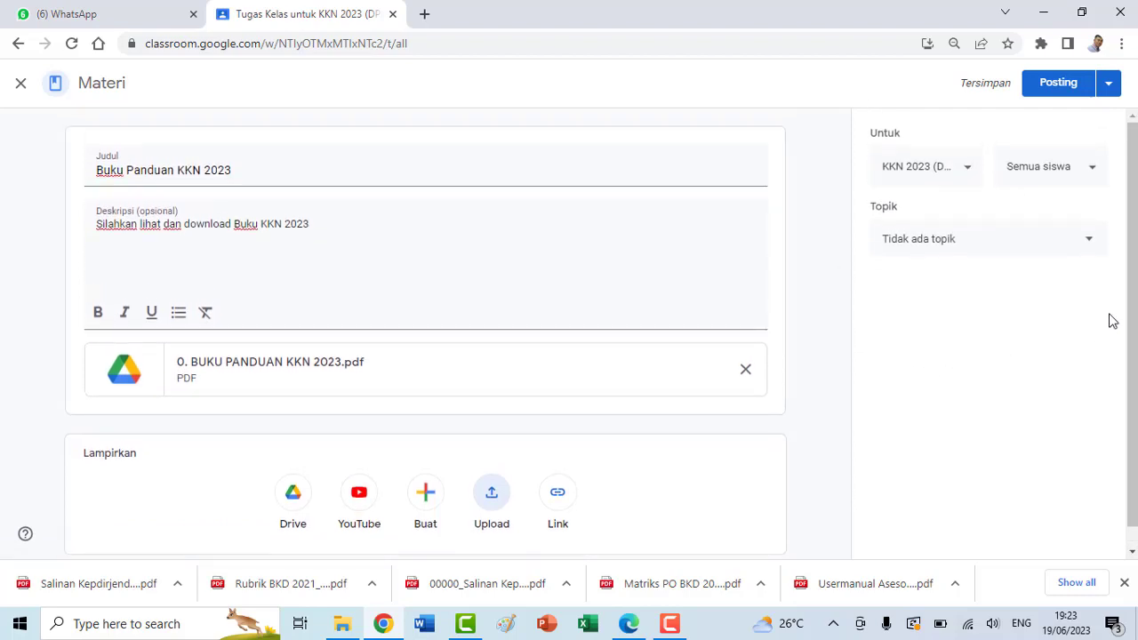
# File the Buku Panduan KKN 2023 material under the KNOWLADGE BASE KKN 2023 topic and post it to the class
pyautogui.click(1090, 245)
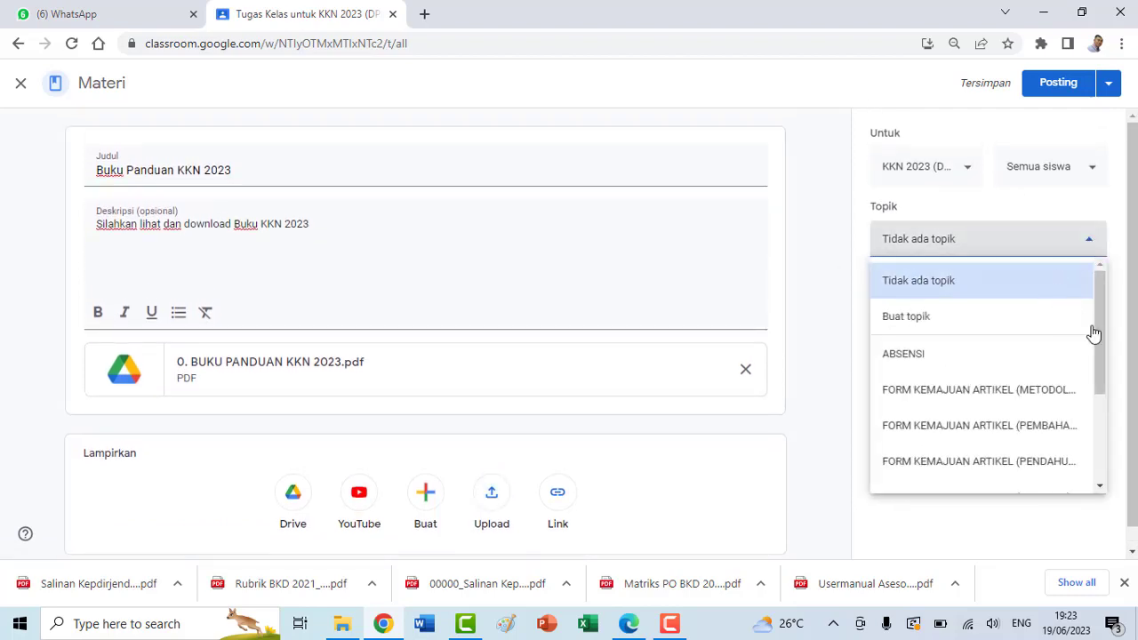
pyautogui.moveTo(1102, 325); pyautogui.dragTo(1099, 464)
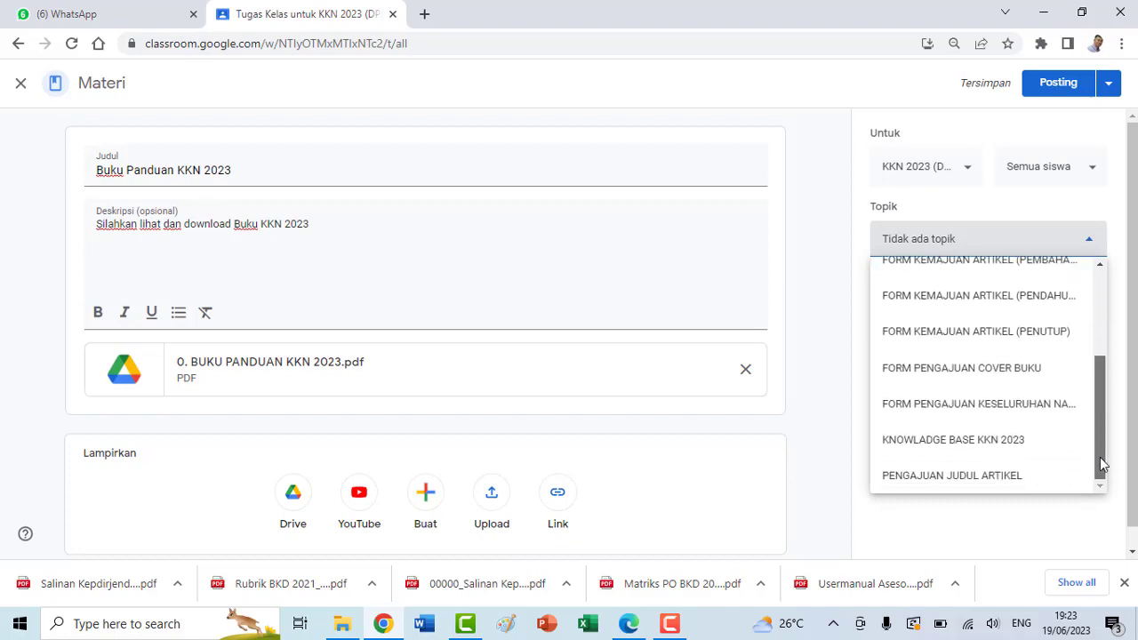
pyautogui.click(944, 445)
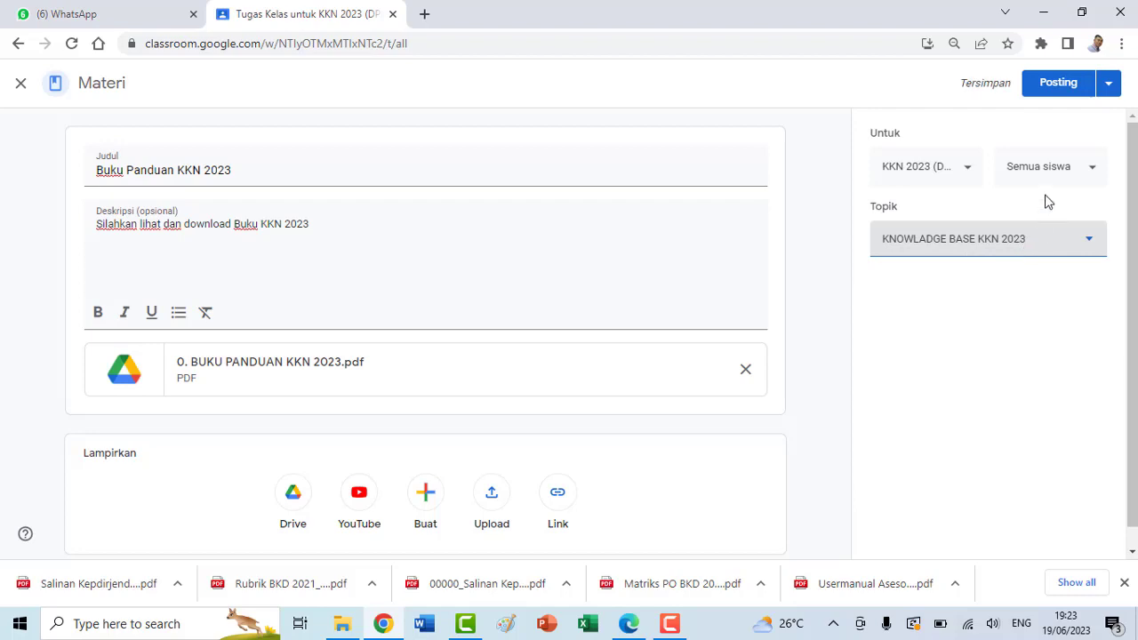
pyautogui.click(1054, 95)
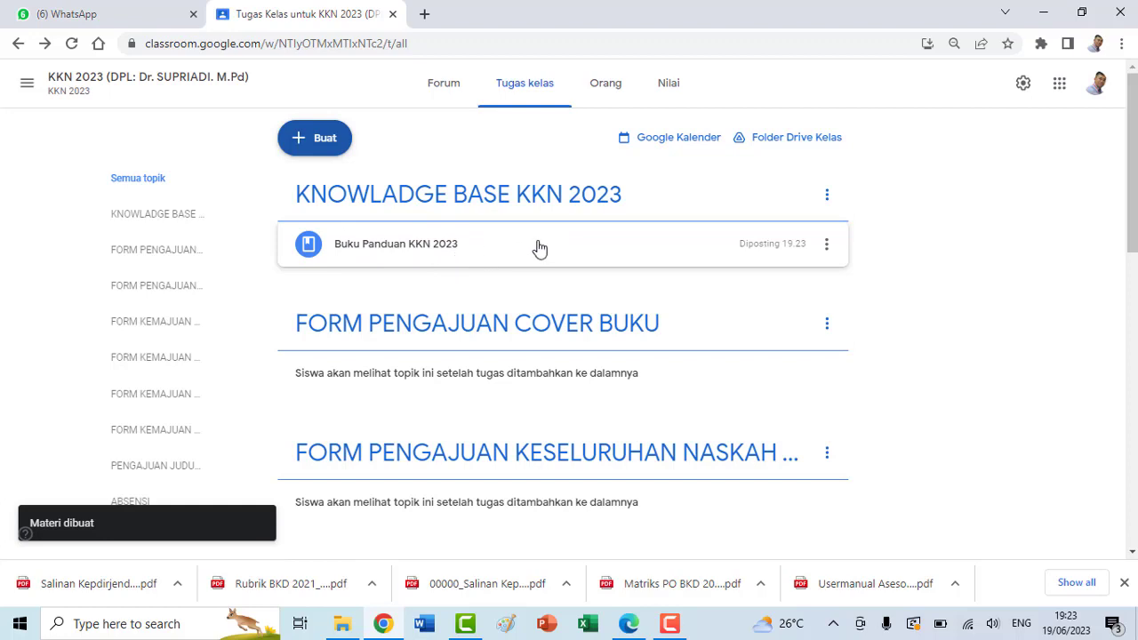
# Look over the classwork types and the full topic list to check which topics contain posted items
pyautogui.click(304, 143)
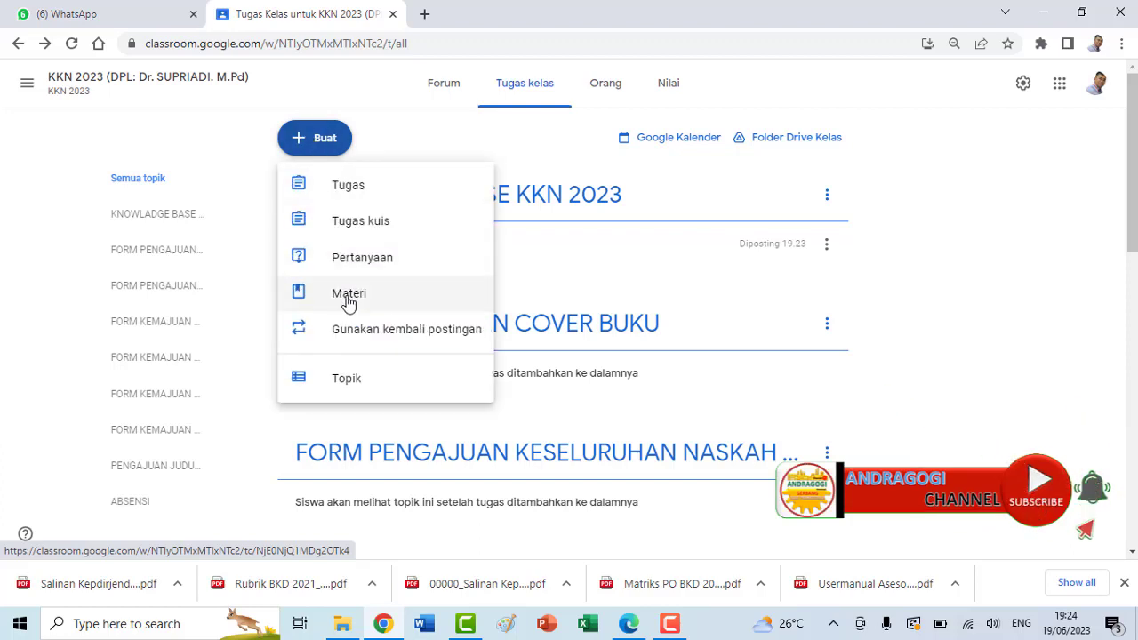
pyautogui.click(934, 261)
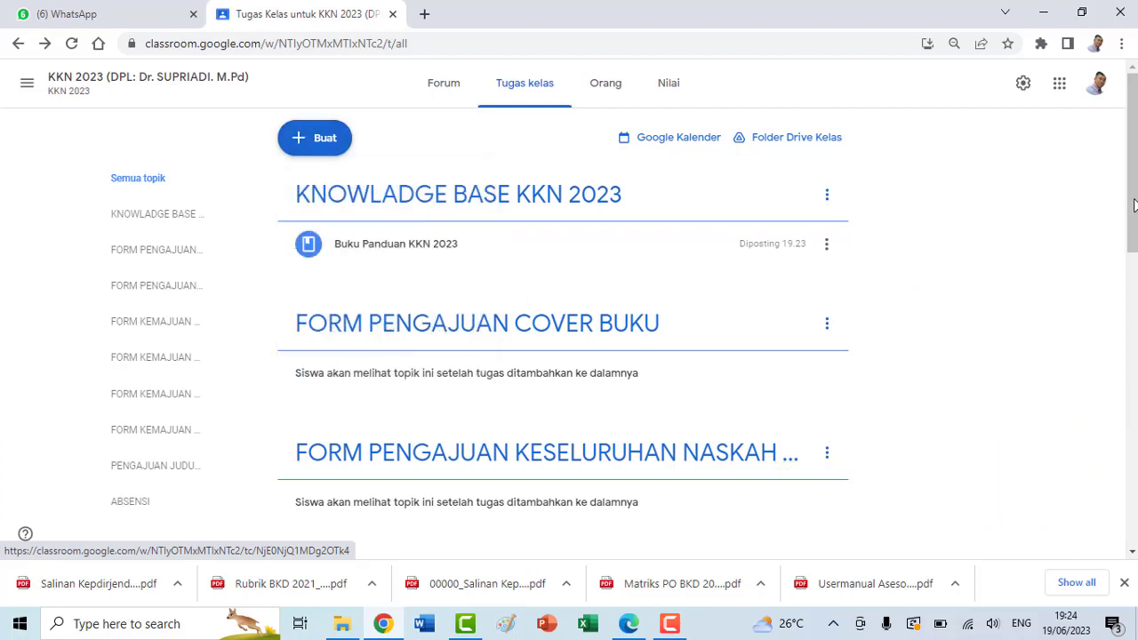
pyautogui.scroll(-1, 1133, 178)
pyautogui.scroll(-5, 1132, 267)
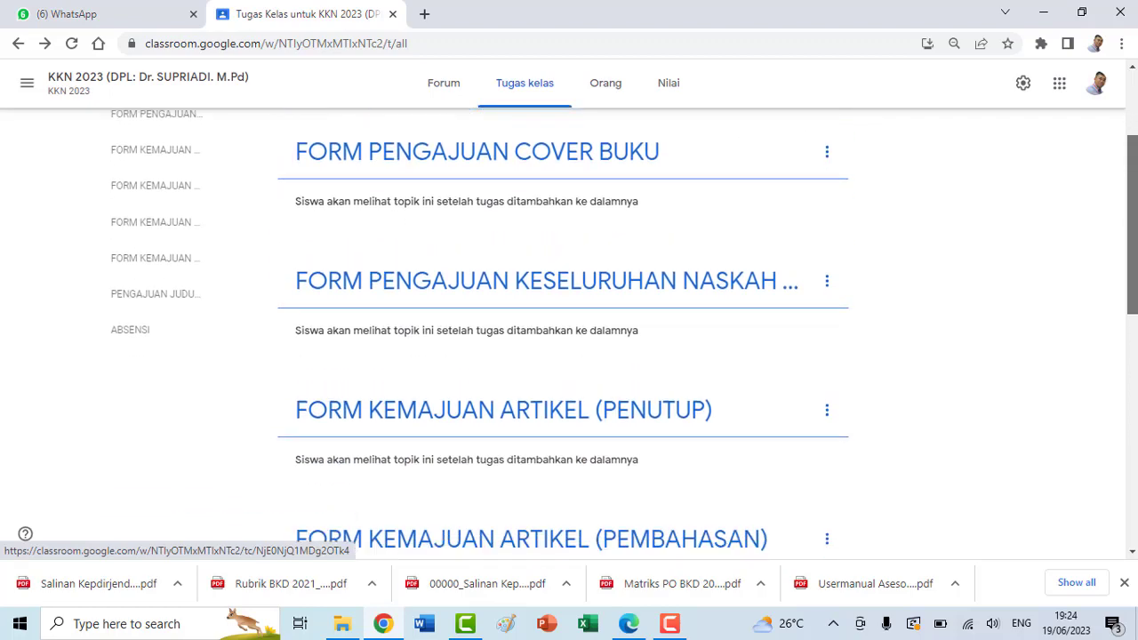
pyautogui.scroll(-3, 568, 338)
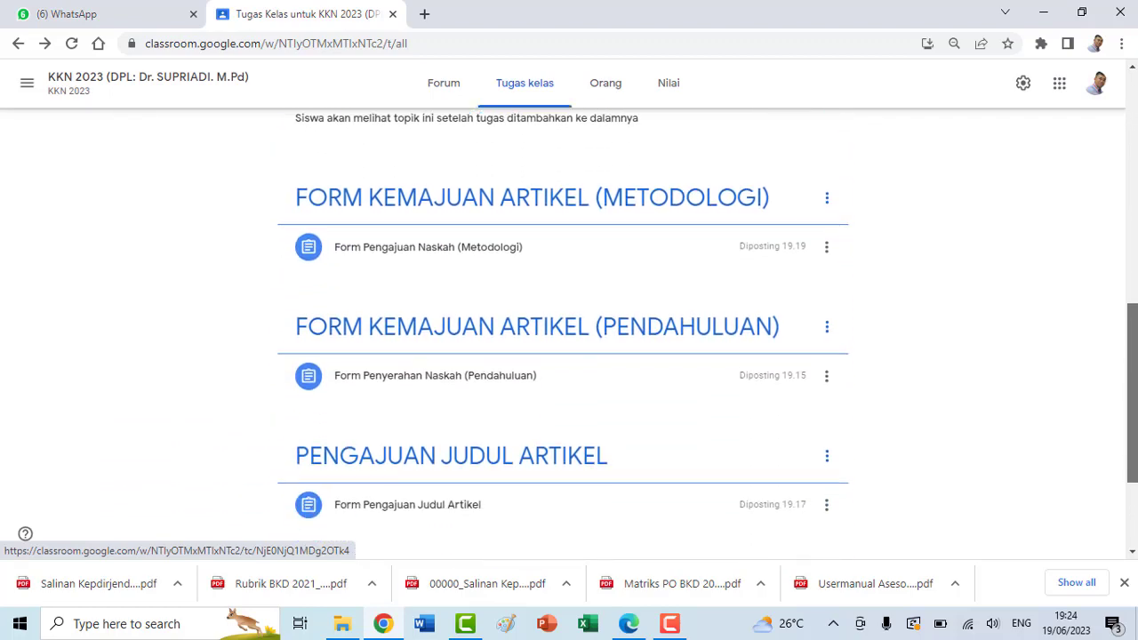
pyautogui.scroll(2, 568, 338)
pyautogui.scroll(8, 569, 338)
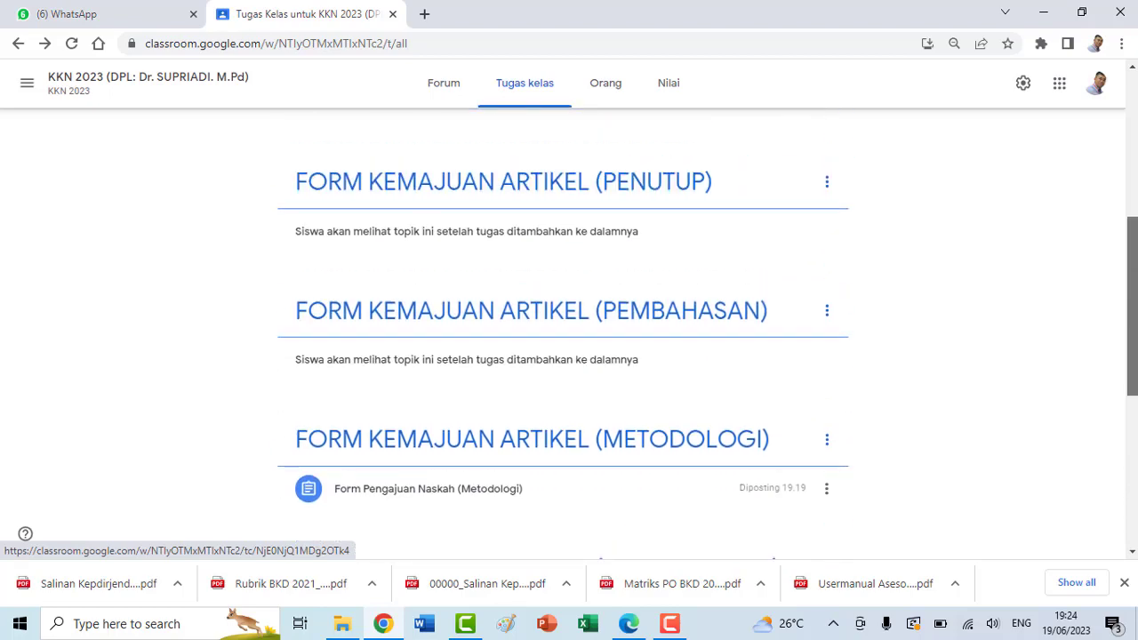
pyautogui.scroll(-1, 569, 338)
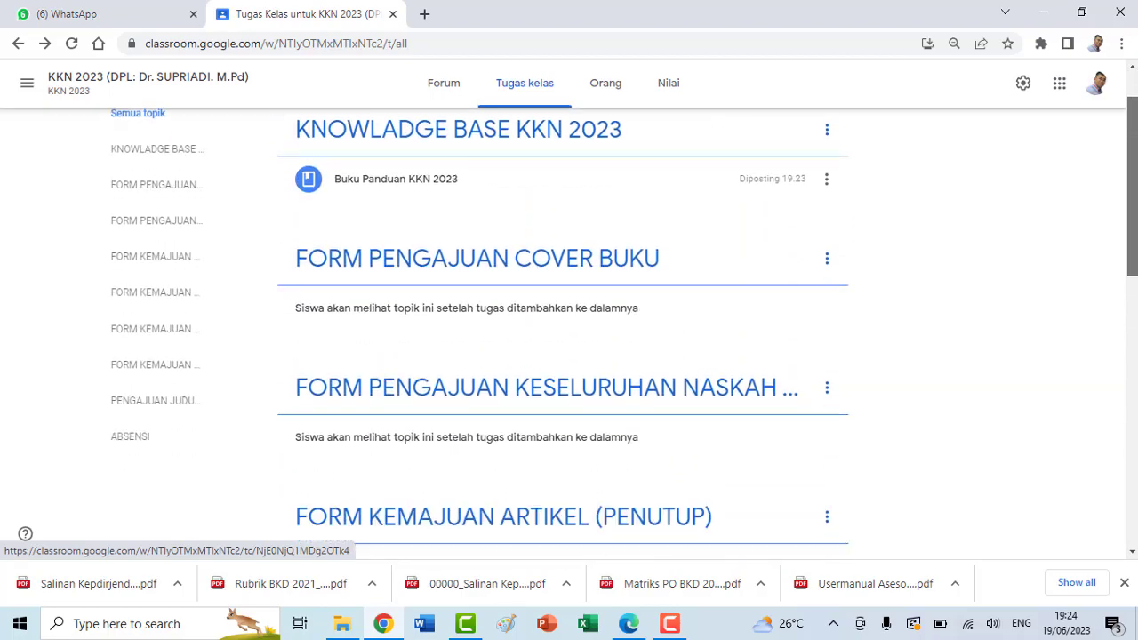
pyautogui.scroll(-3, 569, 338)
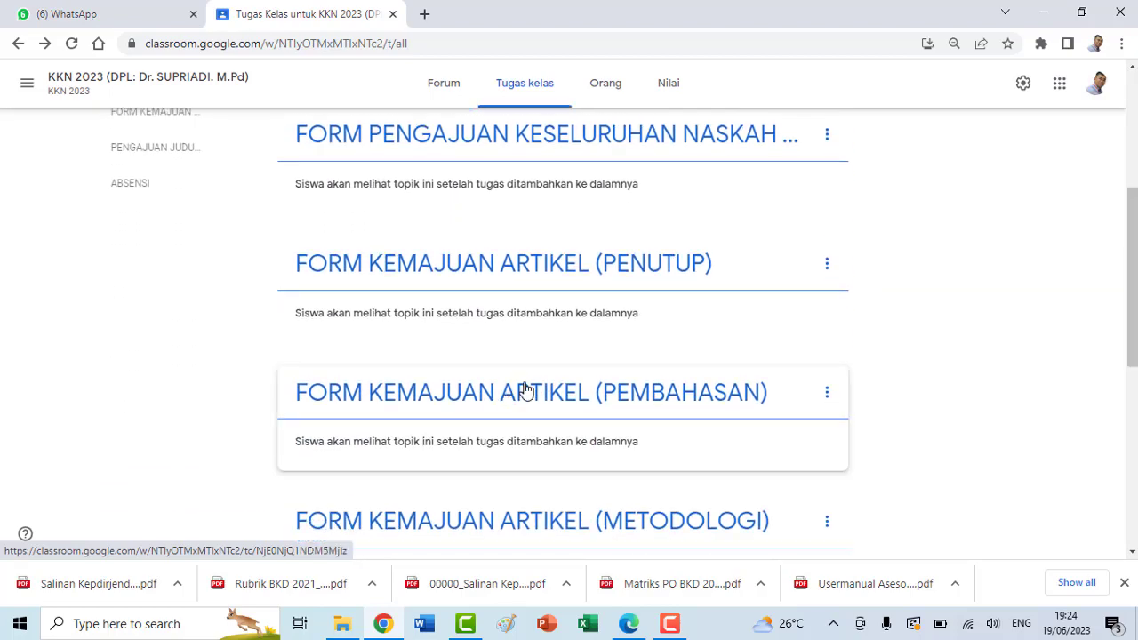
pyautogui.scroll(4, 463, 318)
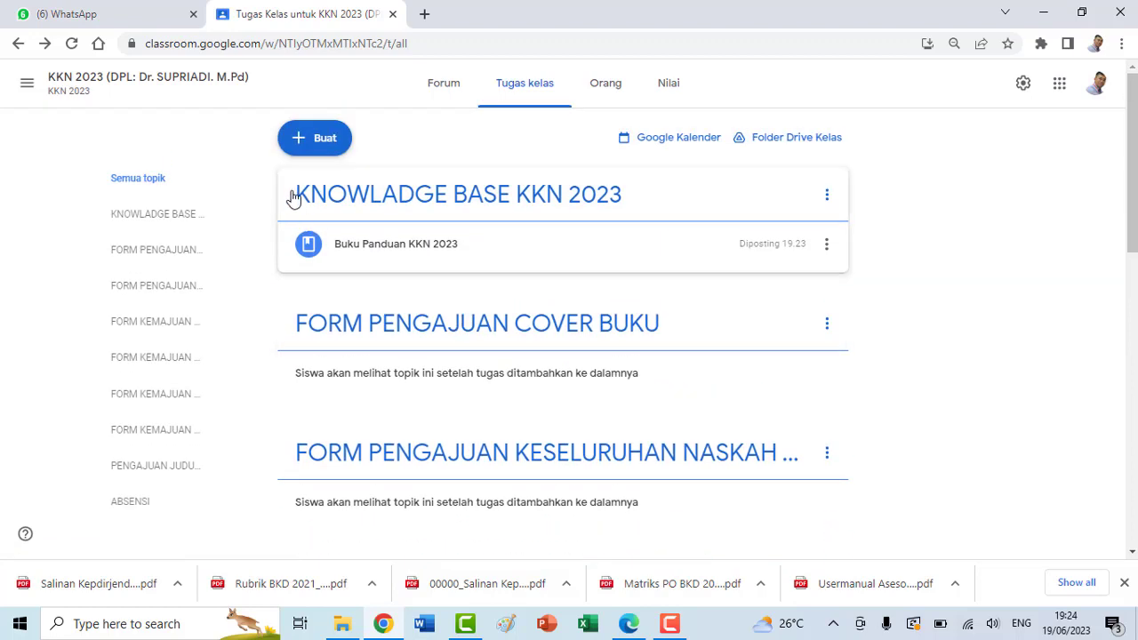
# Add a new classwork topic named "FORM PENGAJUAN LAPORAN PRIBADI"
pyautogui.click(298, 142)
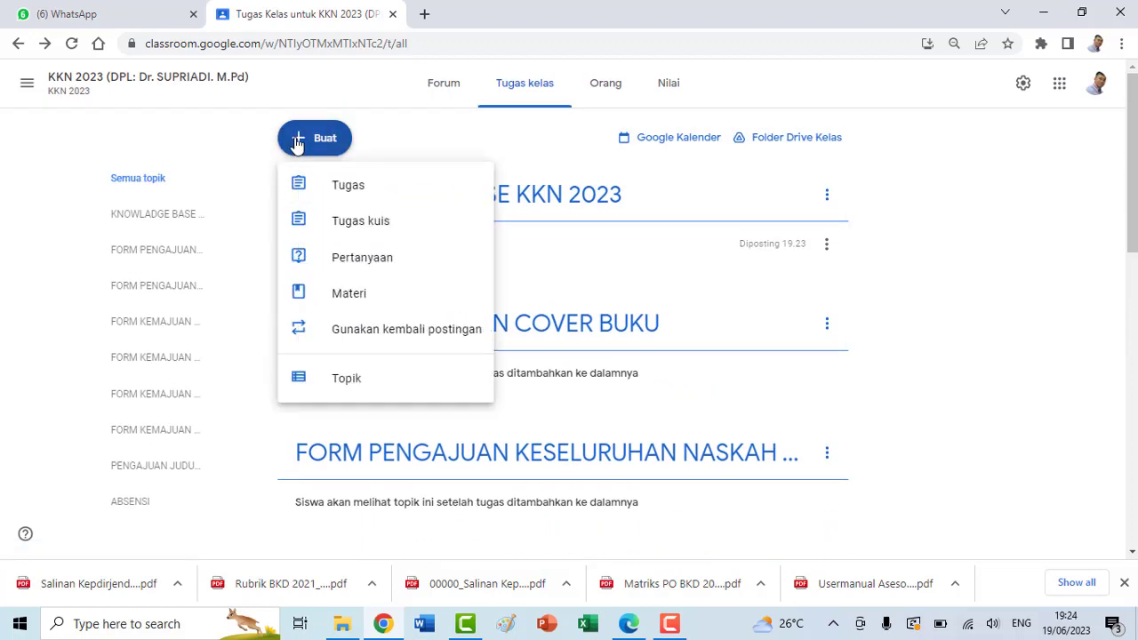
pyautogui.click(345, 381)
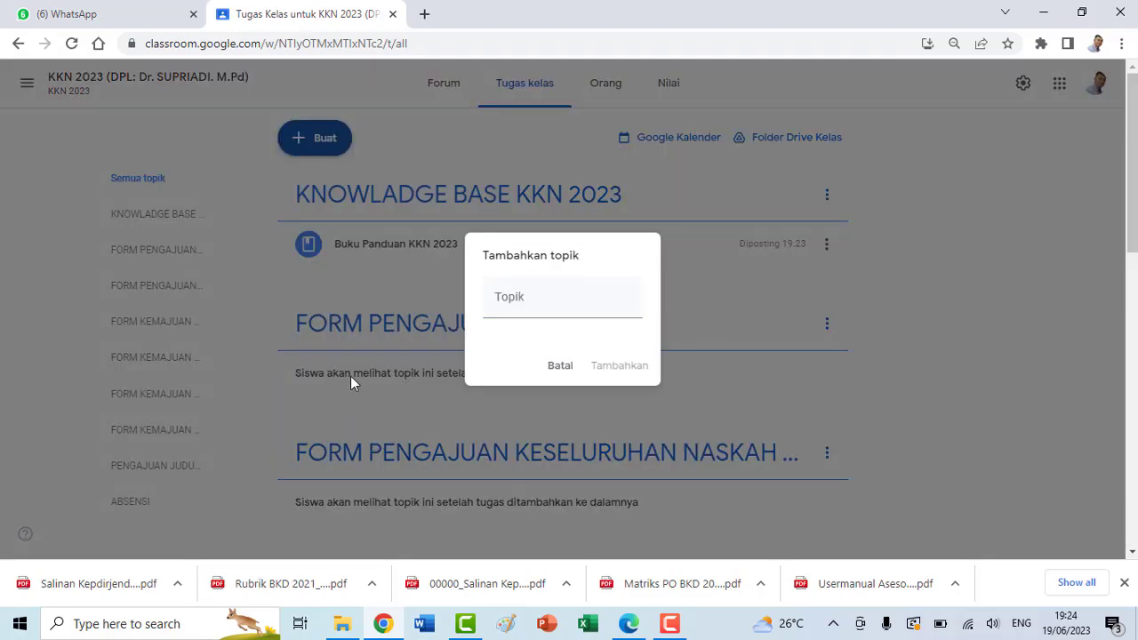
pyautogui.click(533, 307)
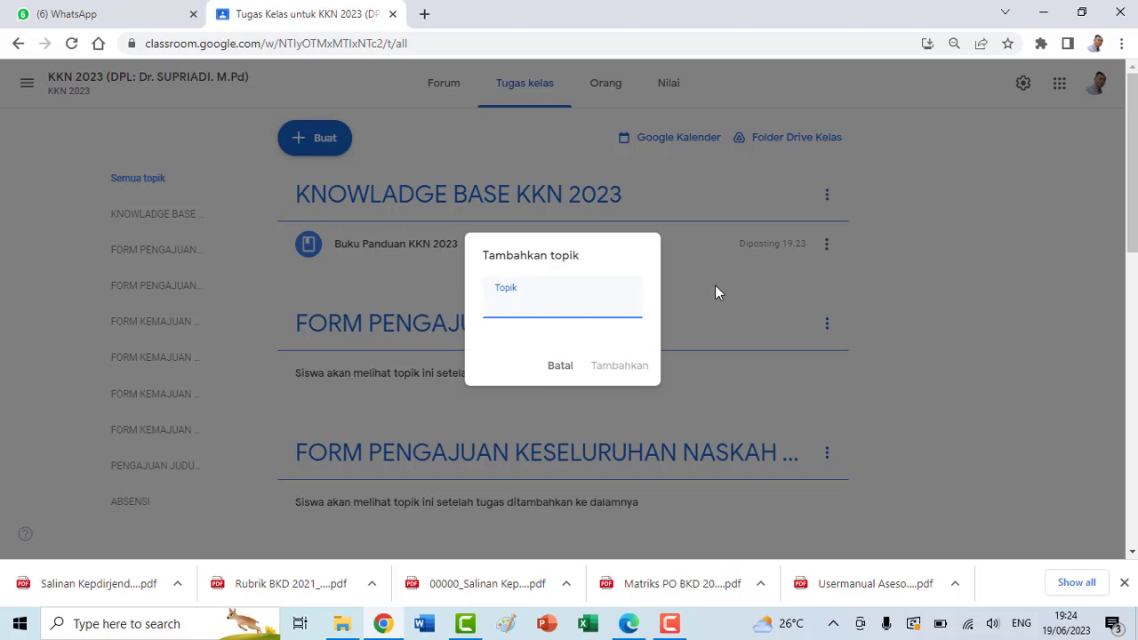
pyautogui.write('FORM PENGAJUAN')
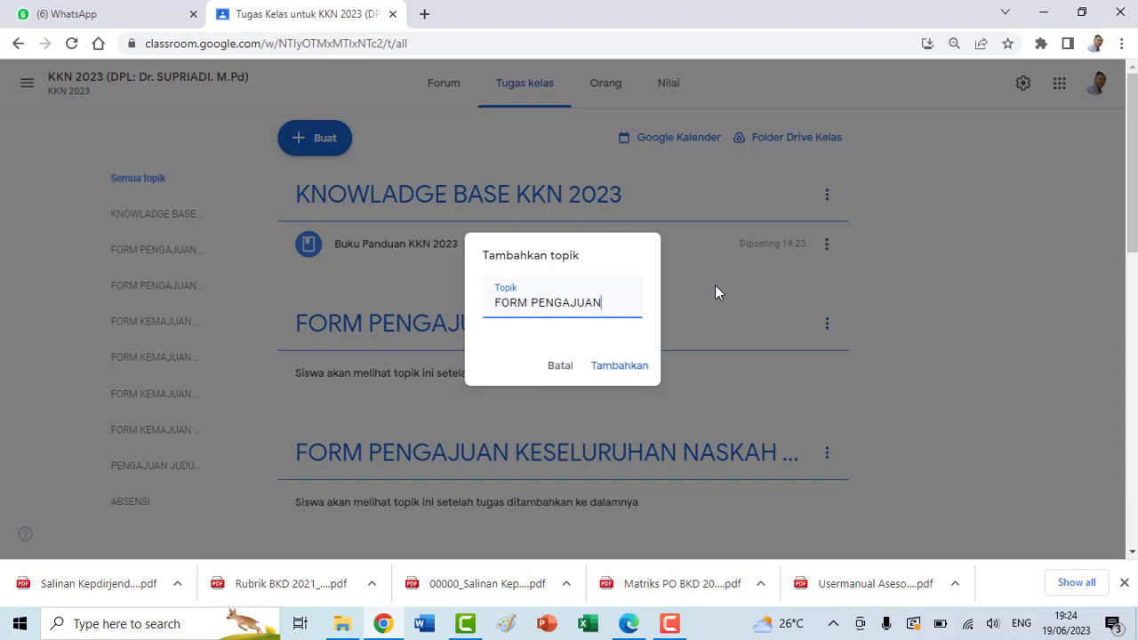
pyautogui.write(' LAPORAN')
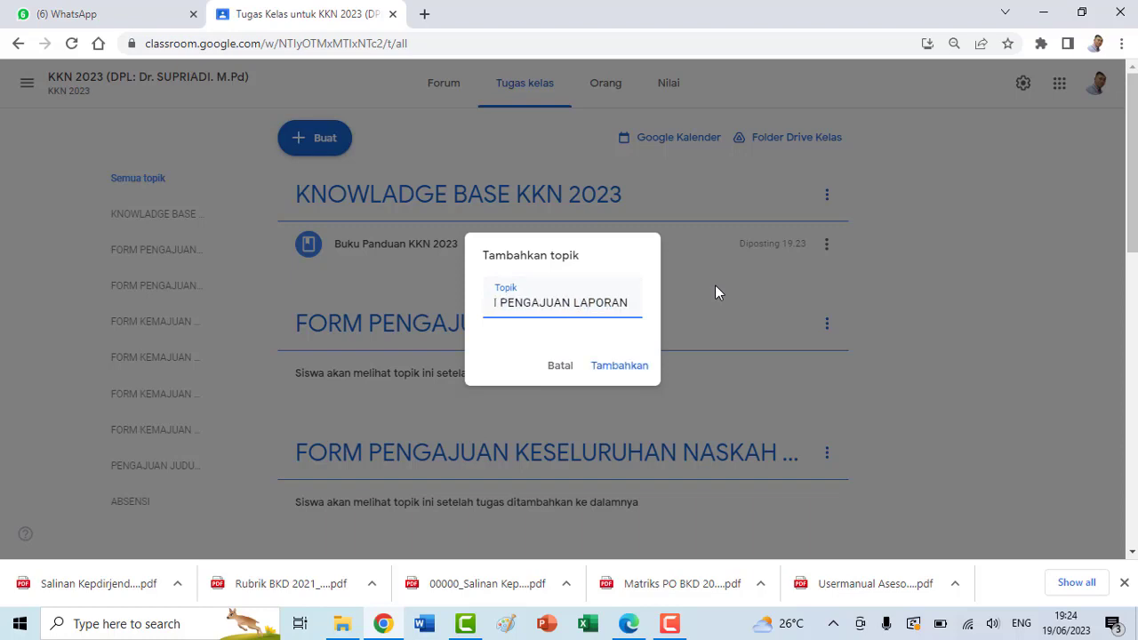
pyautogui.write(' PRIBADI')
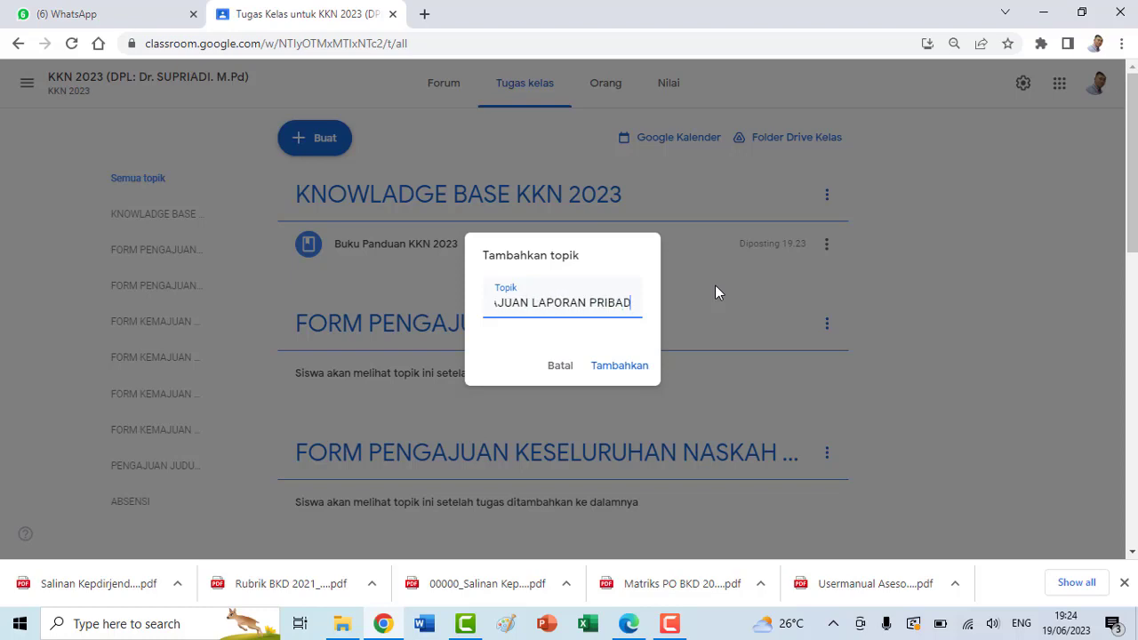
pyautogui.click(628, 368)
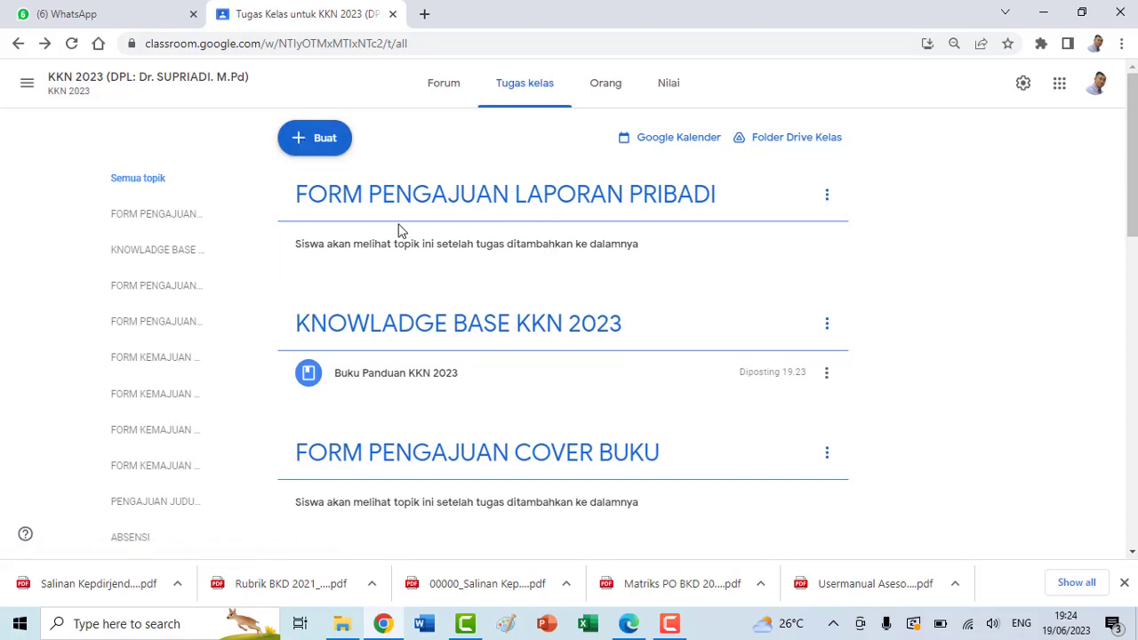
# Create an assignment (Tugas) titled "Form Pengajuan Laporan Pribadi"
pyautogui.click(300, 141)
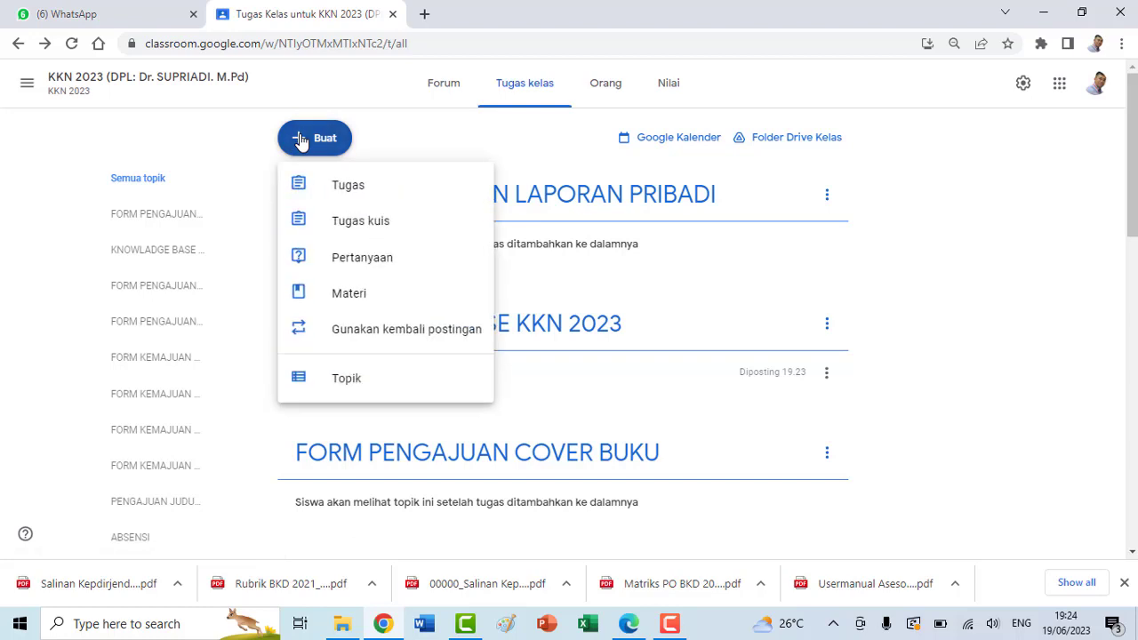
pyautogui.click(348, 193)
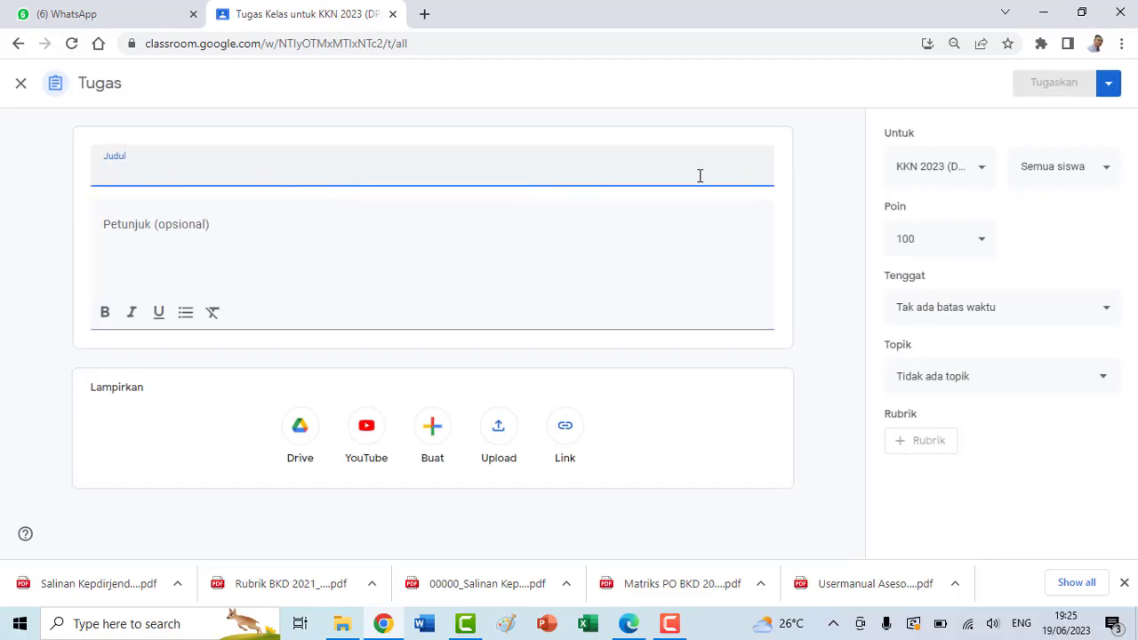
pyautogui.write('Form Peng')
pyautogui.press('Num_Lock')
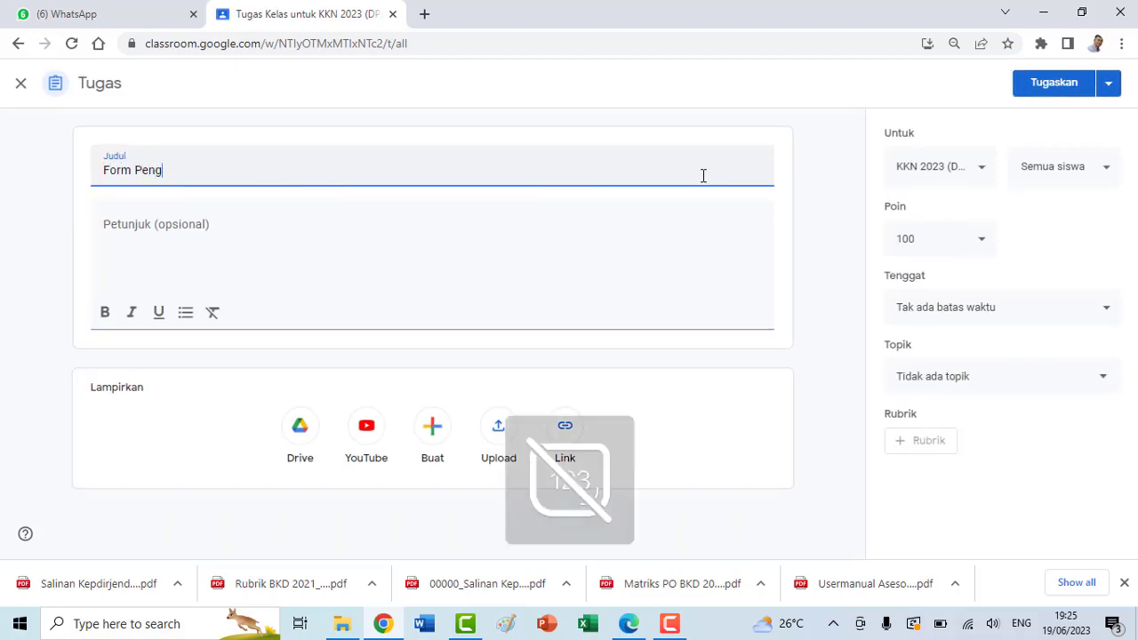
pyautogui.write('ajuan Laporan Pribadi')
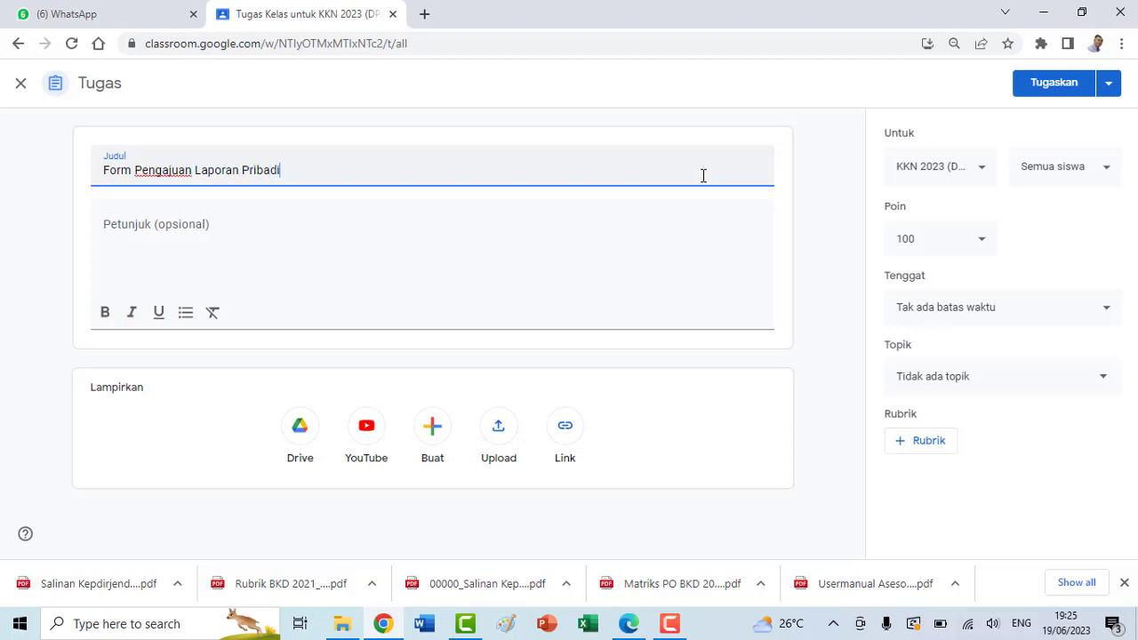
# Add the instruction "Silahkan Mengajukan Laporan Pribadinya disini" to the assignment and make it ungraded (Tidak dinilai)
pyautogui.click(286, 234)
pyautogui.write('Sil')
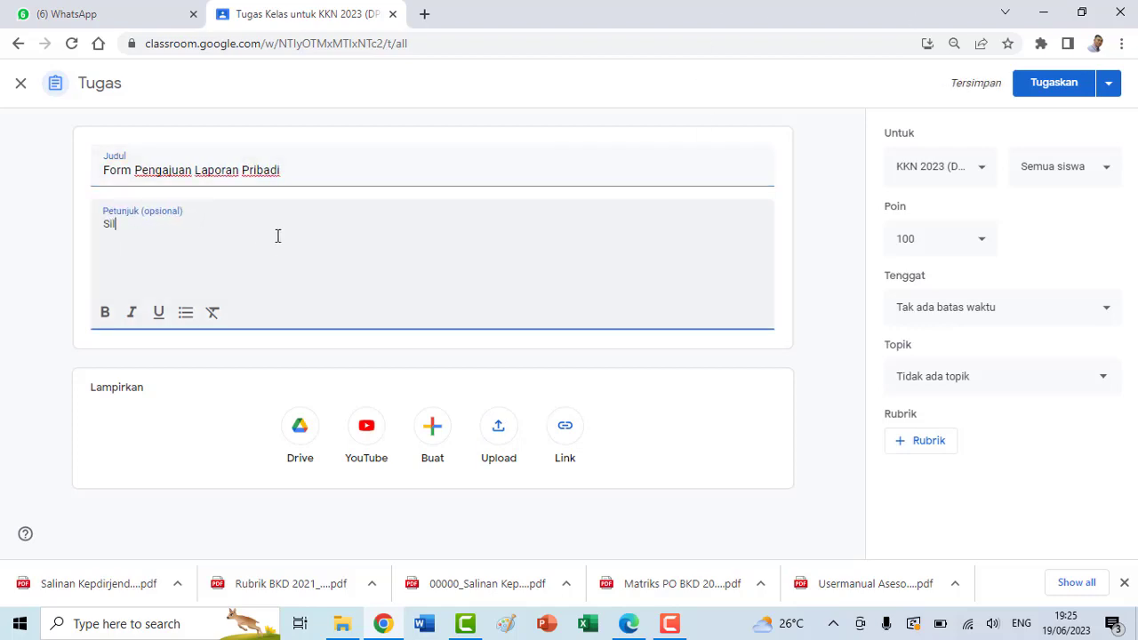
pyautogui.write('ahkan Mengajuka')
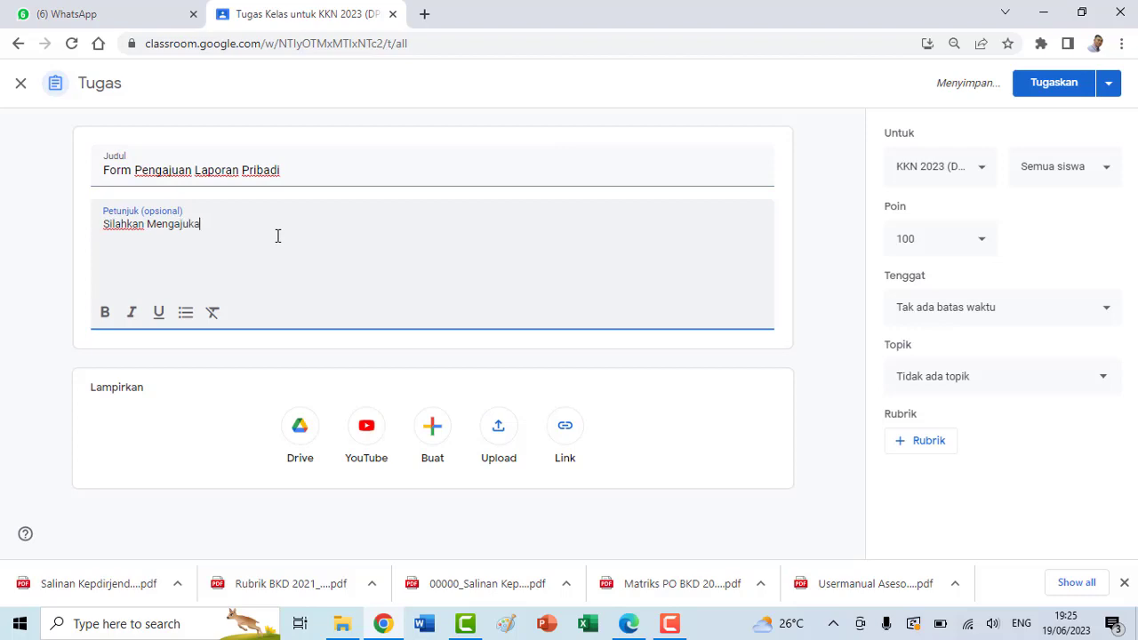
pyautogui.write('n Laporan ')
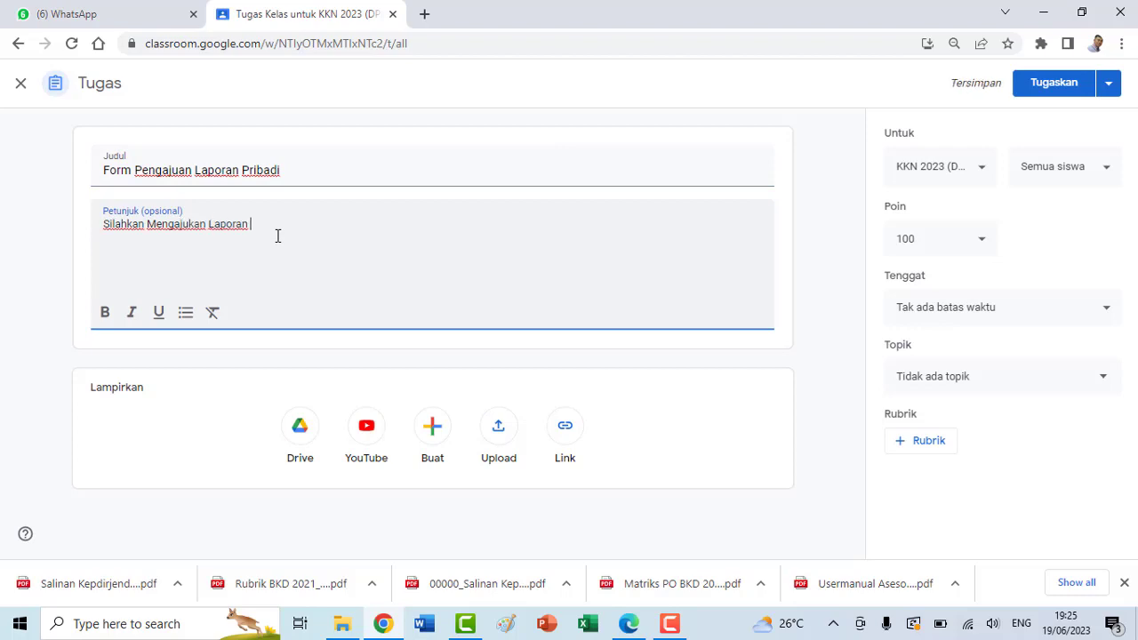
pyautogui.write('Pribadinya disini')
pyautogui.click(967, 242)
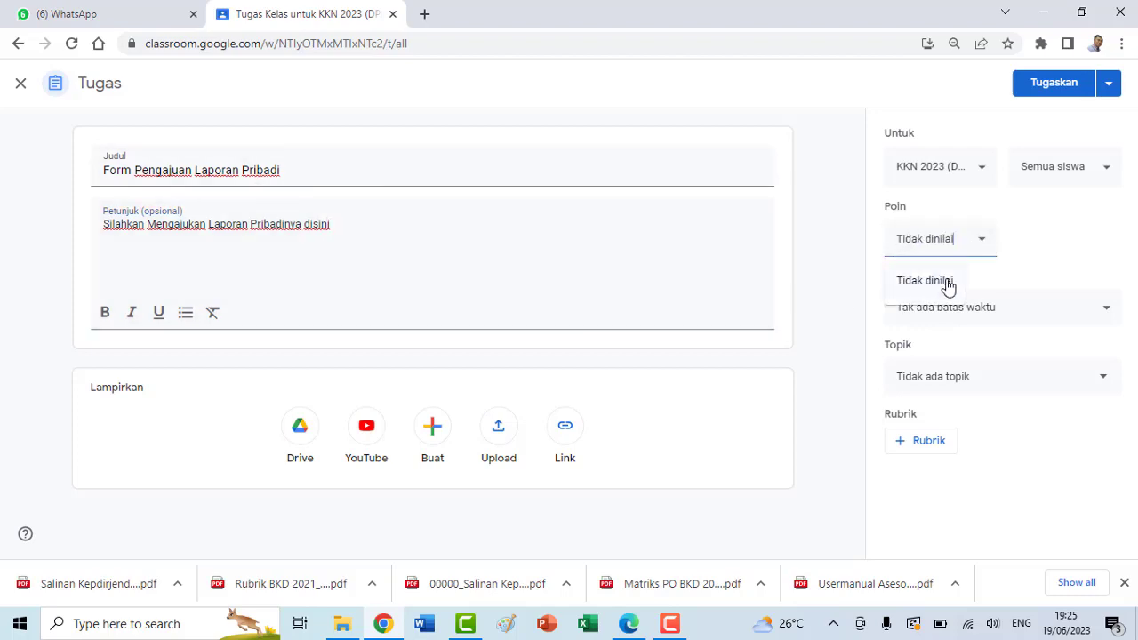
pyautogui.click(947, 283)
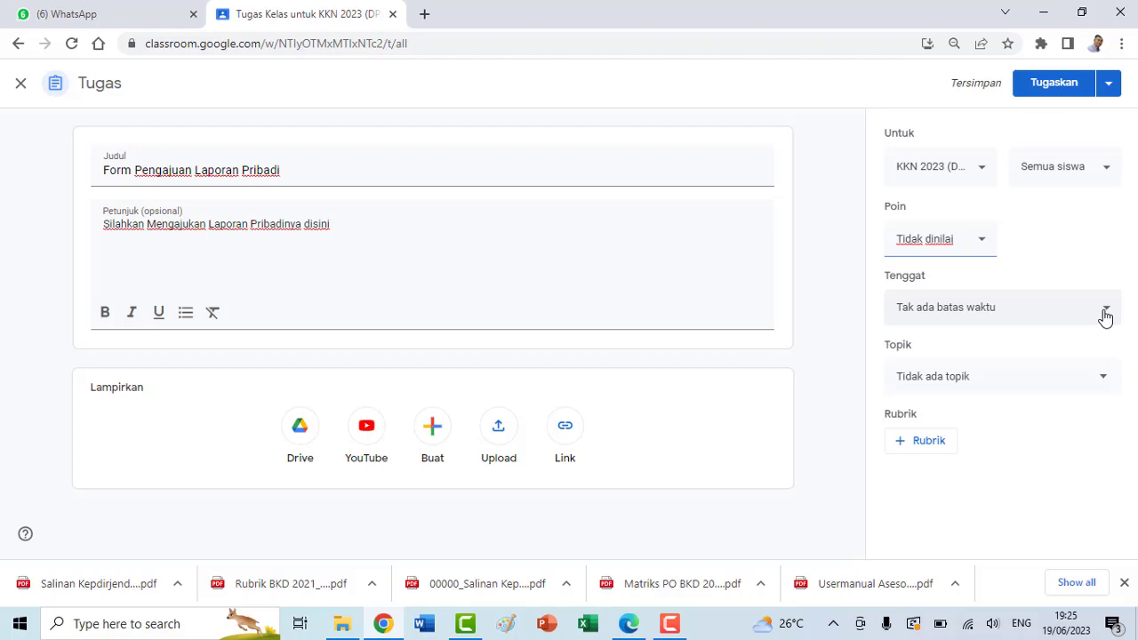
# File the assignment under the FORM PENGAJUAN LAPORAN PRIBADI topic and assign it to the class
pyautogui.click(1108, 379)
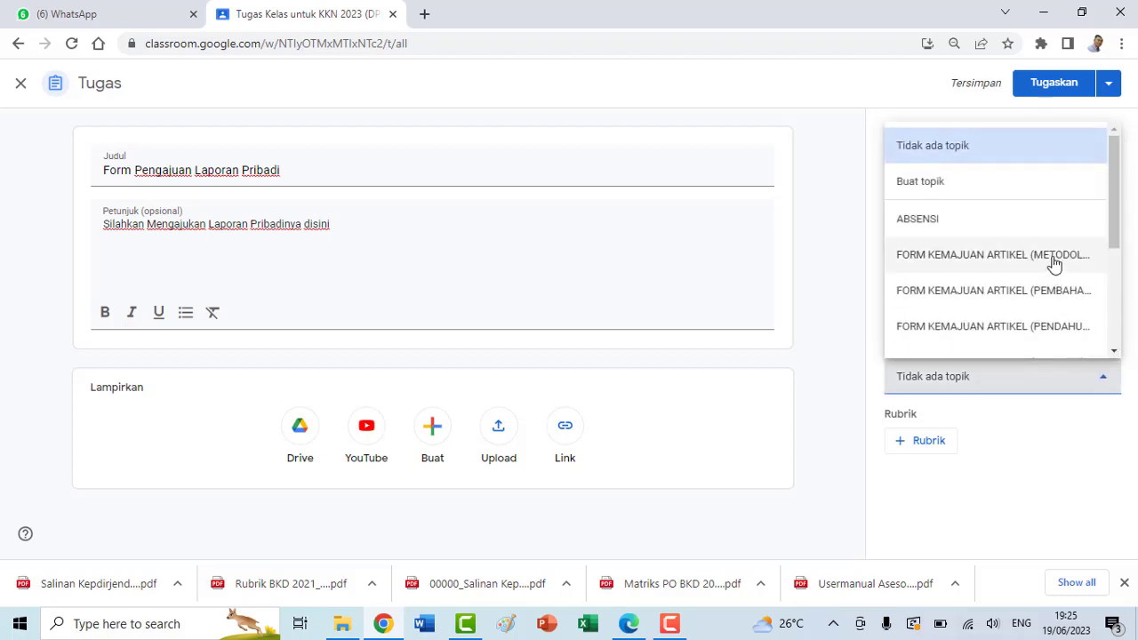
pyautogui.scroll(-4, 1062, 258)
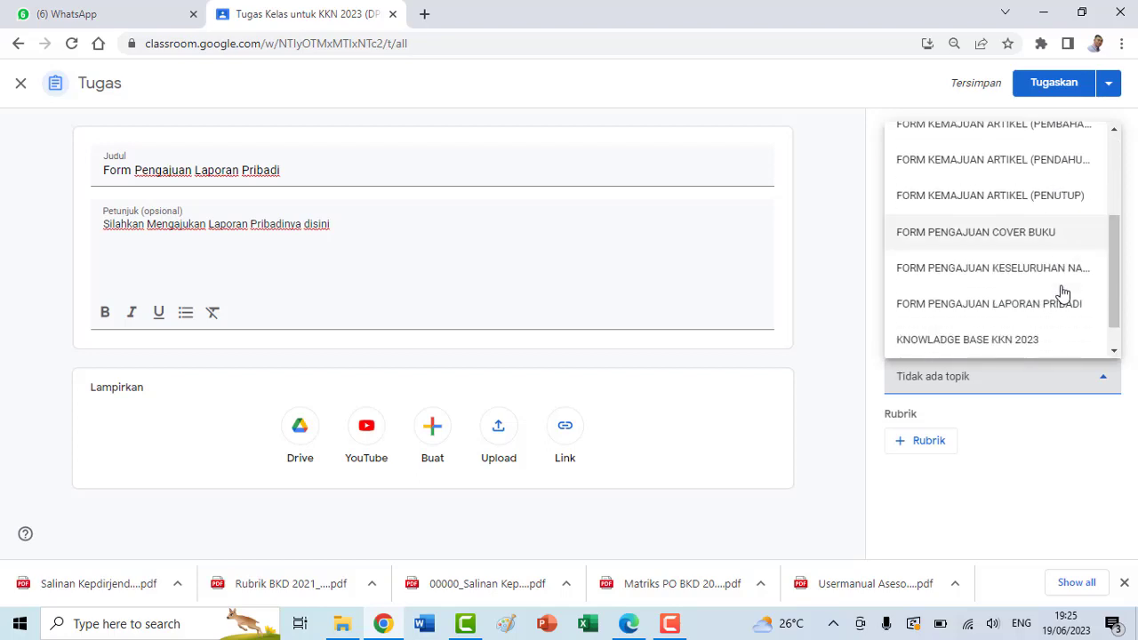
pyautogui.click(1056, 307)
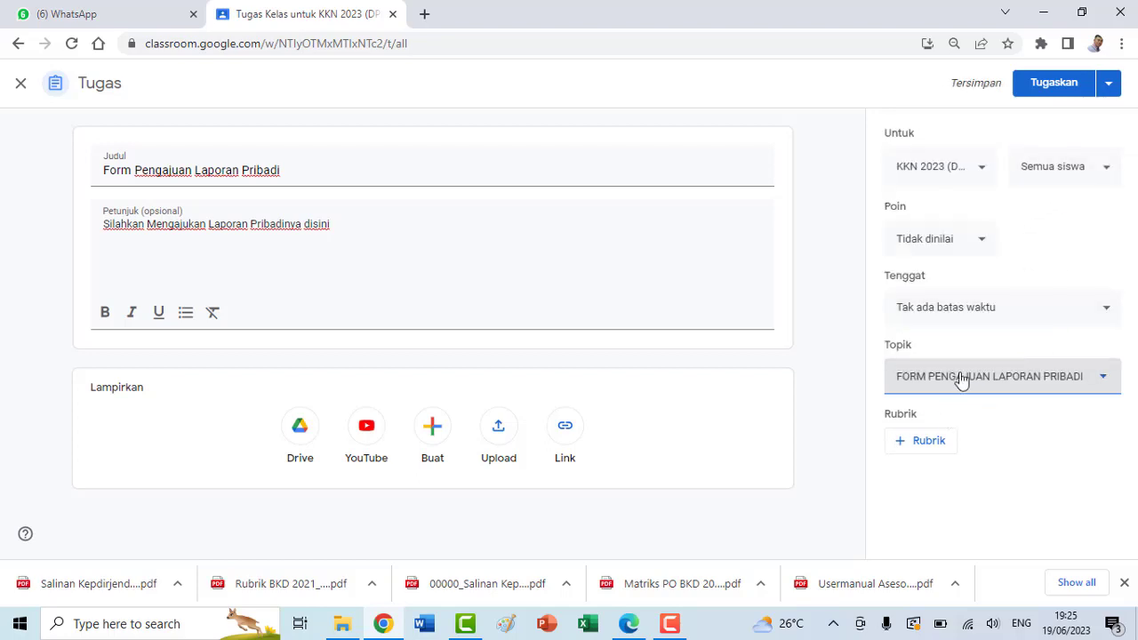
pyautogui.click(1053, 89)
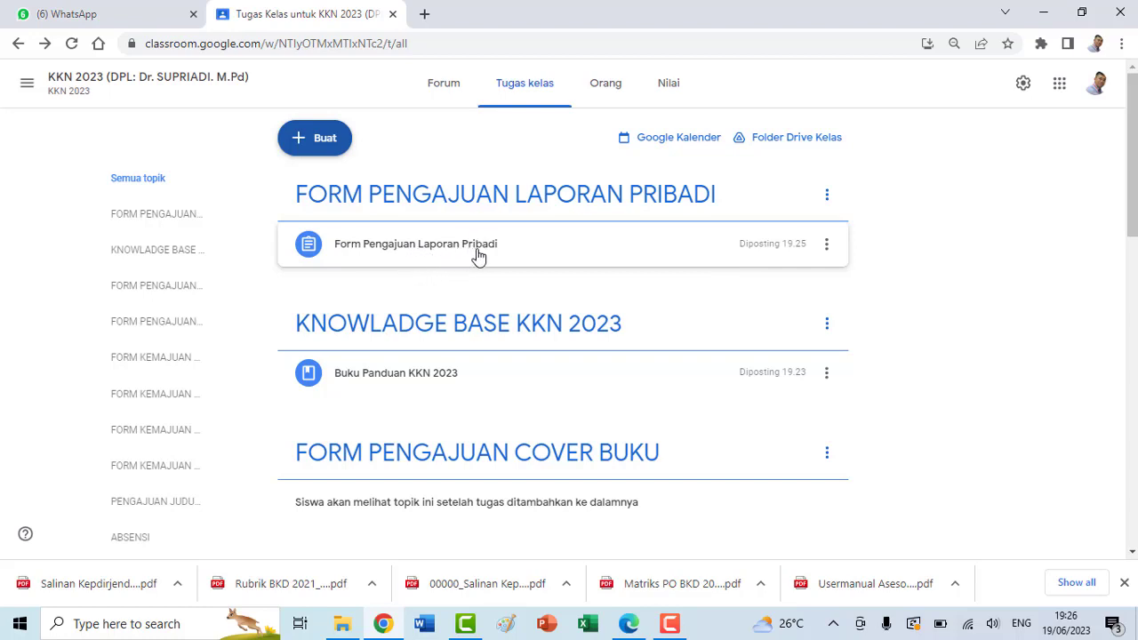
# Review the submission details of the Form Pengajuan Laporan Pribadi assignment and the Absen Pertemuan Kedua question in the classwork list
pyautogui.click(409, 254)
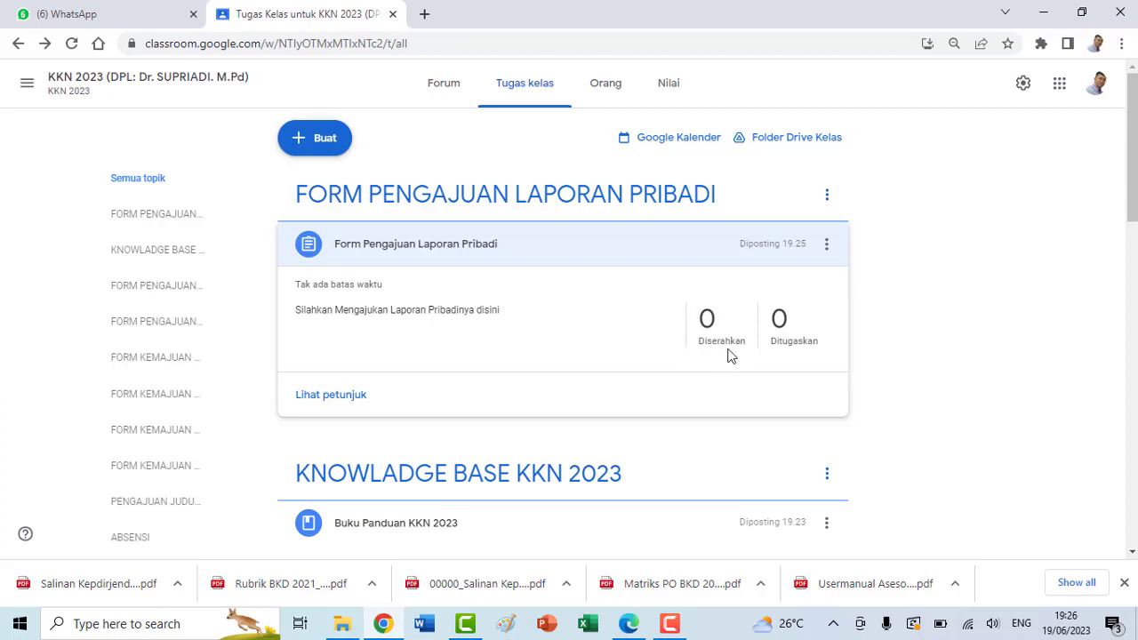
pyautogui.scroll(-3, 711, 324)
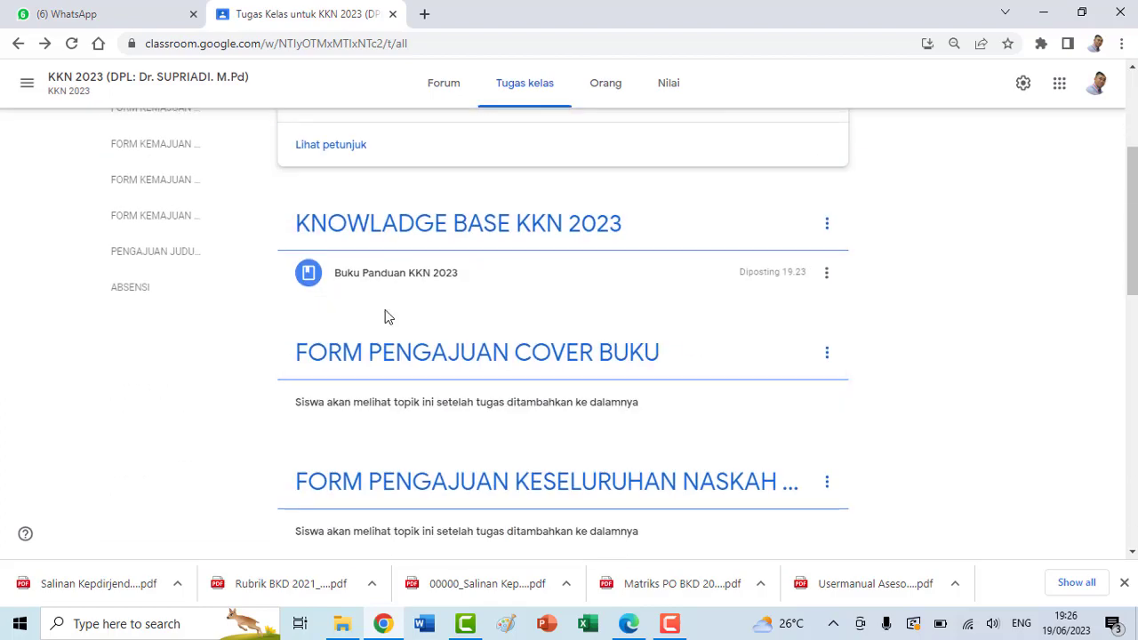
pyautogui.scroll(-10, 734, 208)
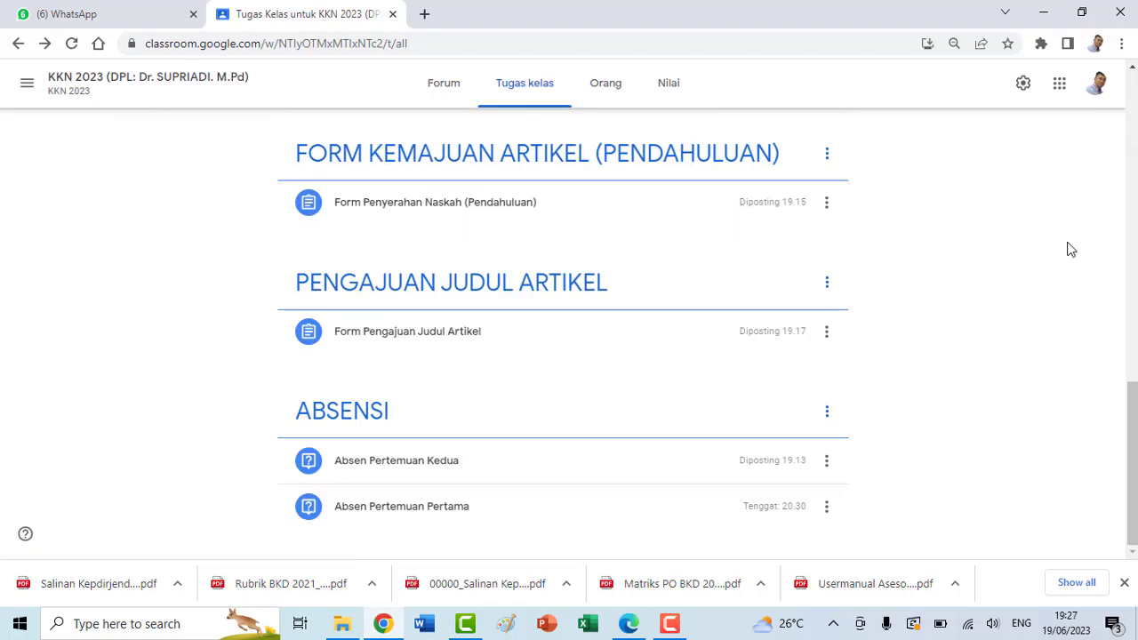
pyautogui.click(755, 461)
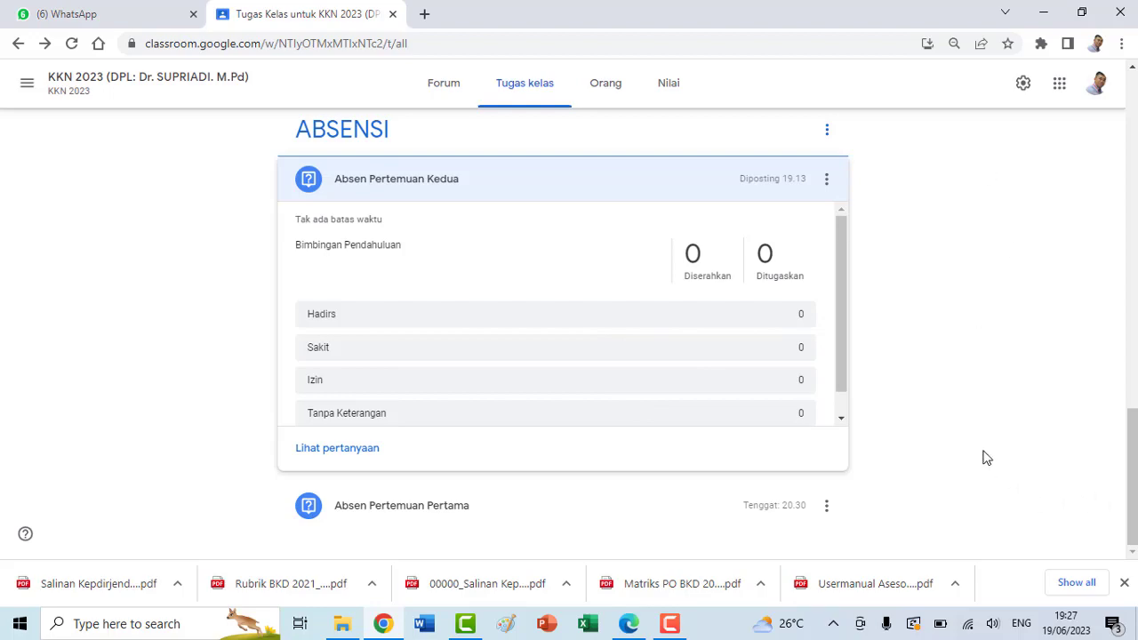
pyautogui.scroll(15, 978, 449)
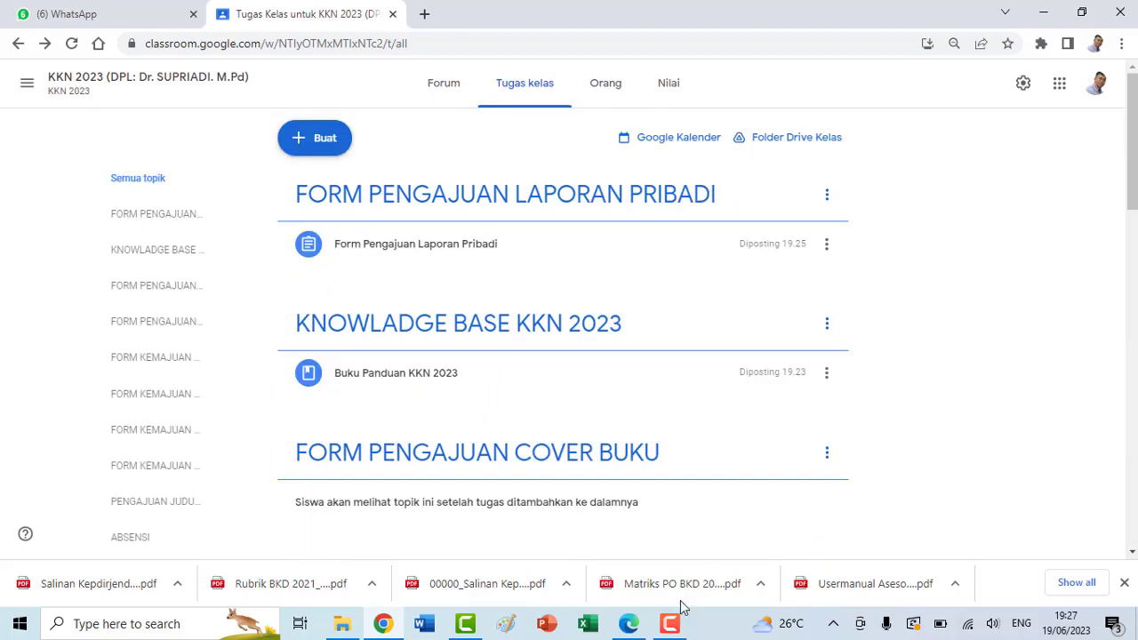
pyautogui.moveTo(673, 628)
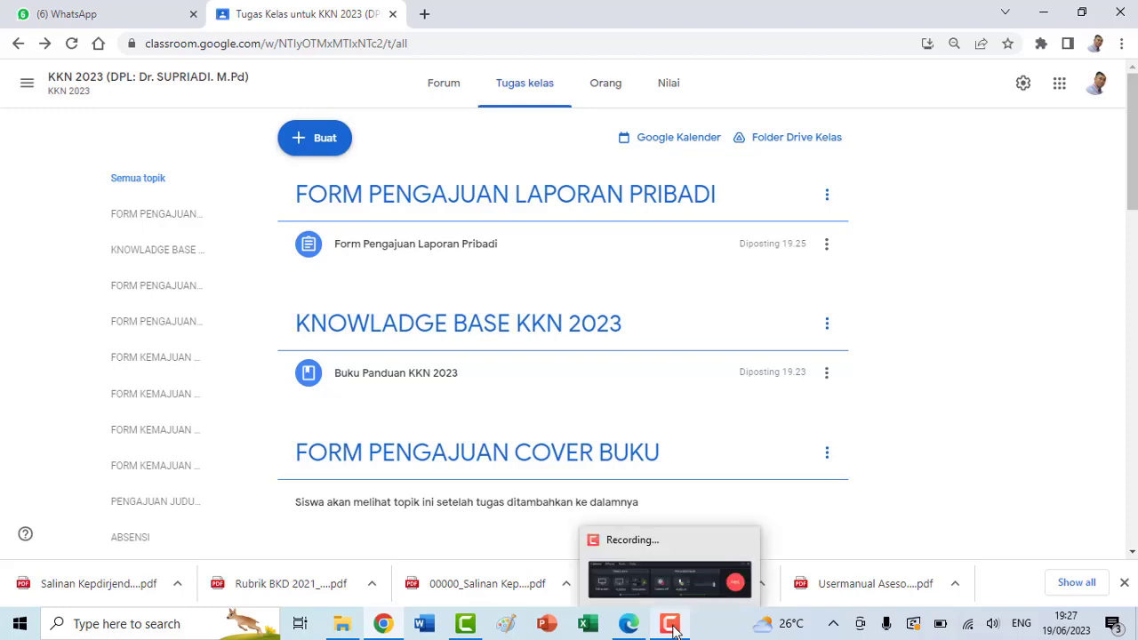